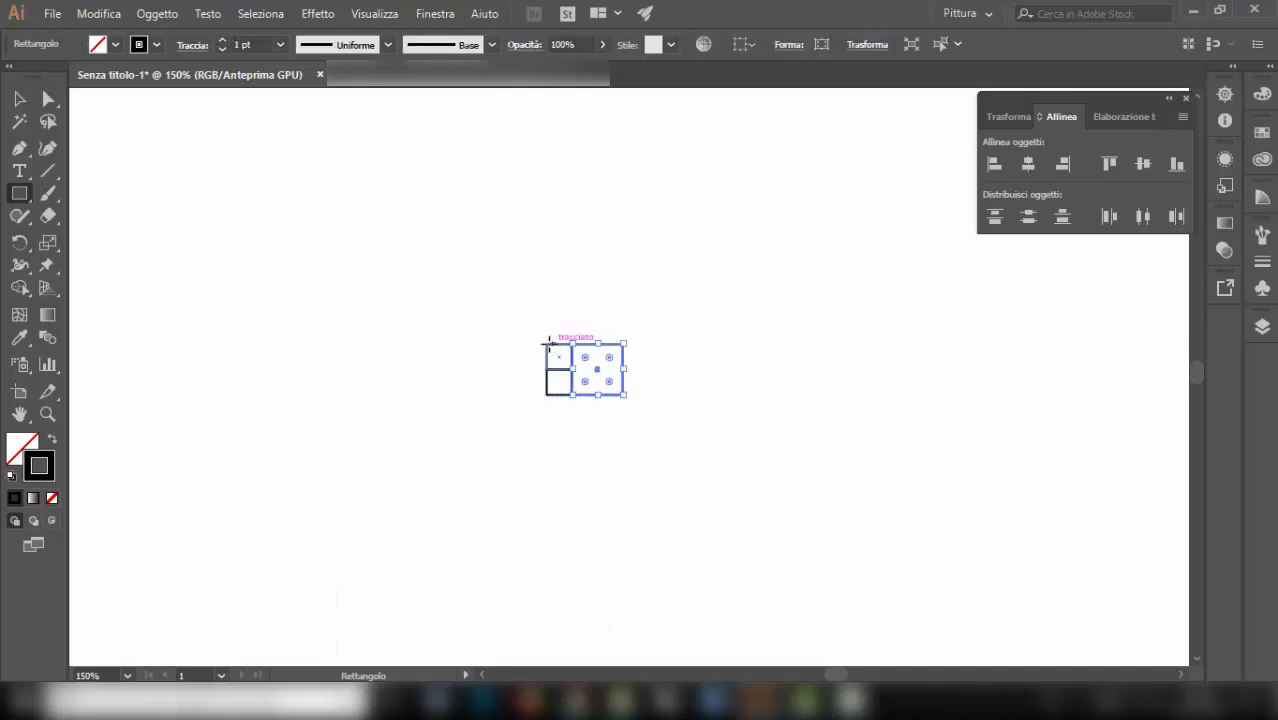
Extend the Fibonacci rectangle with four progressively larger squares, each built along the full edge of the previous squares.
drag(545, 343, 624, 270)
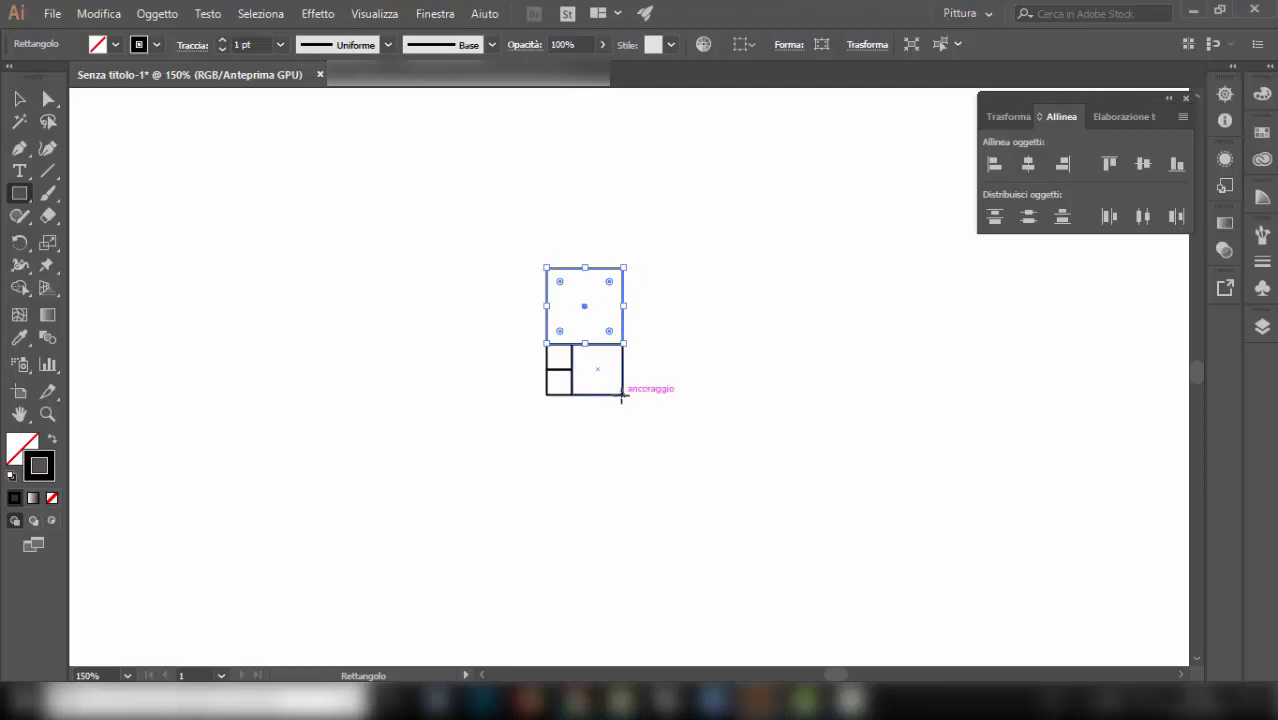
drag(621, 395, 681, 269)
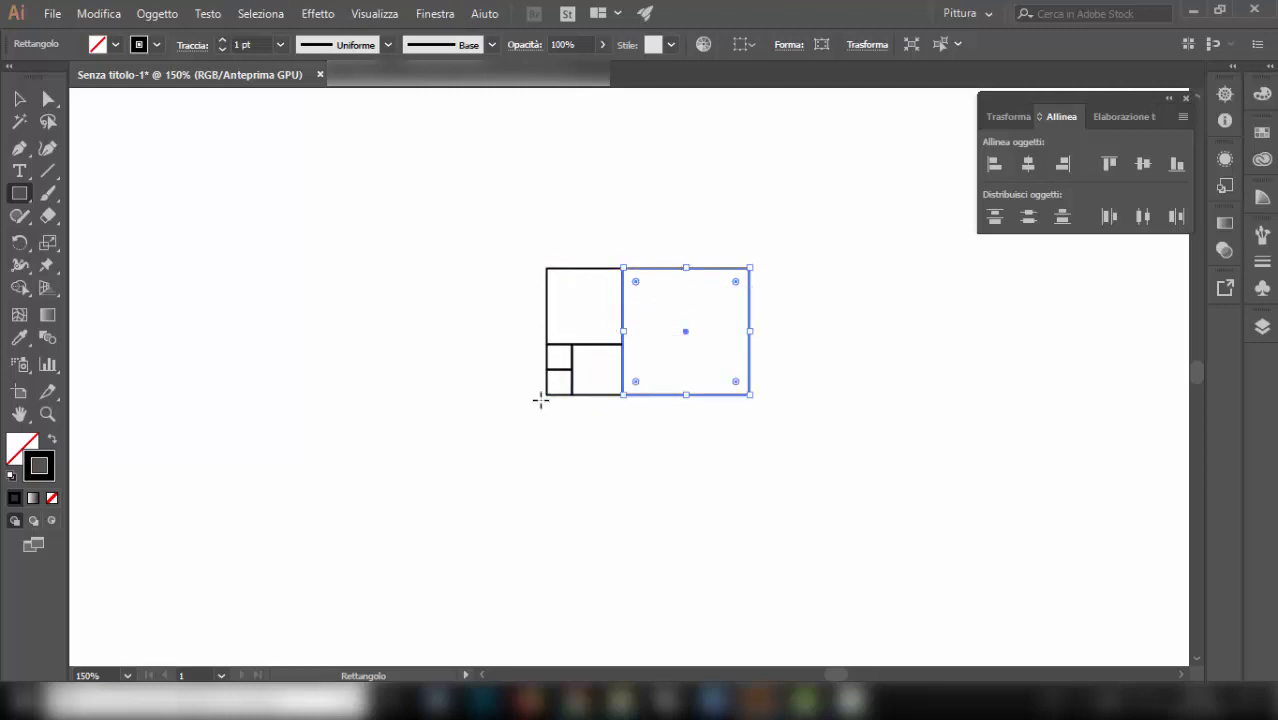
drag(547, 396, 748, 548)
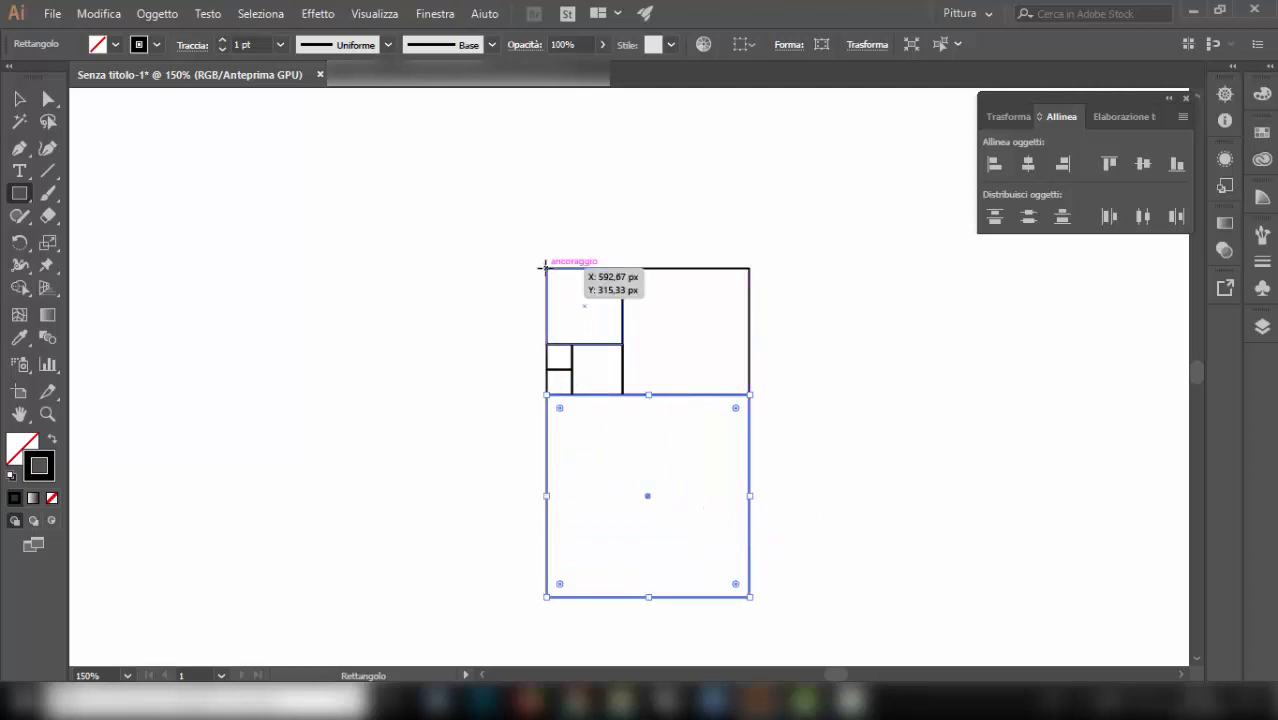
drag(546, 268, 217, 597)
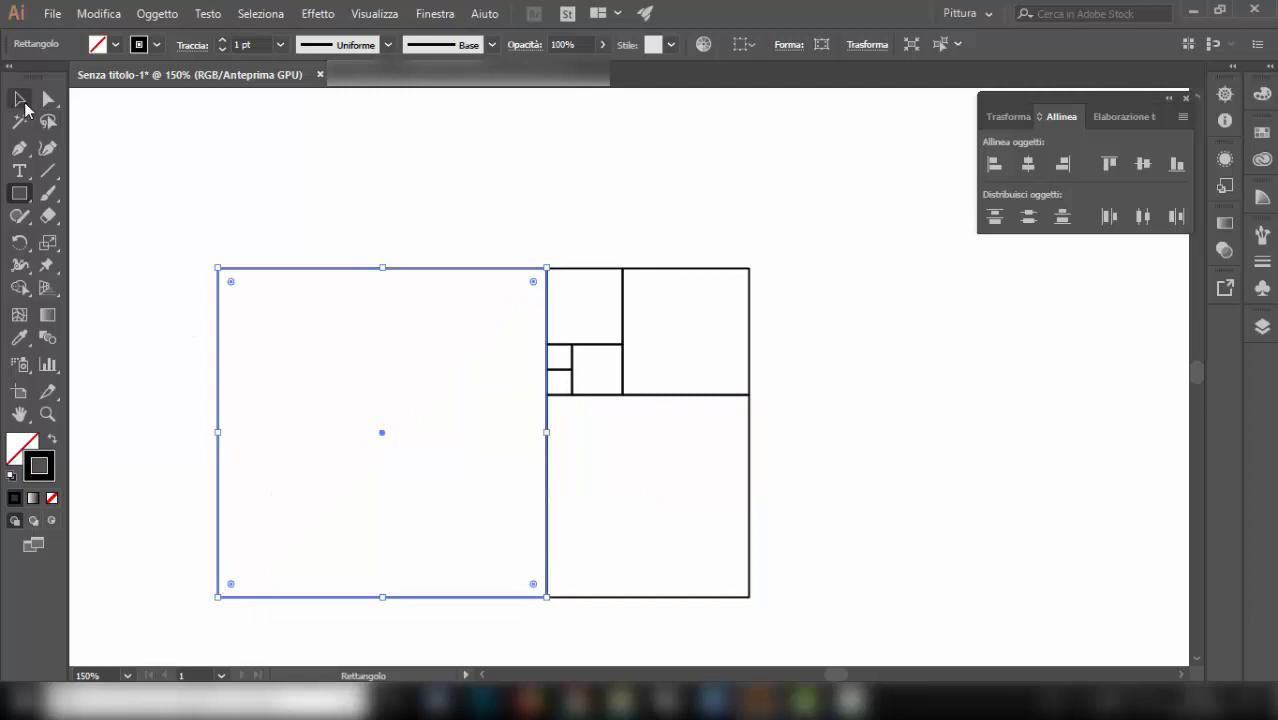
Select all the Fibonacci squares and lock them.
click(19, 98)
drag(157, 181, 207, 245)
drag(814, 609, 816, 609)
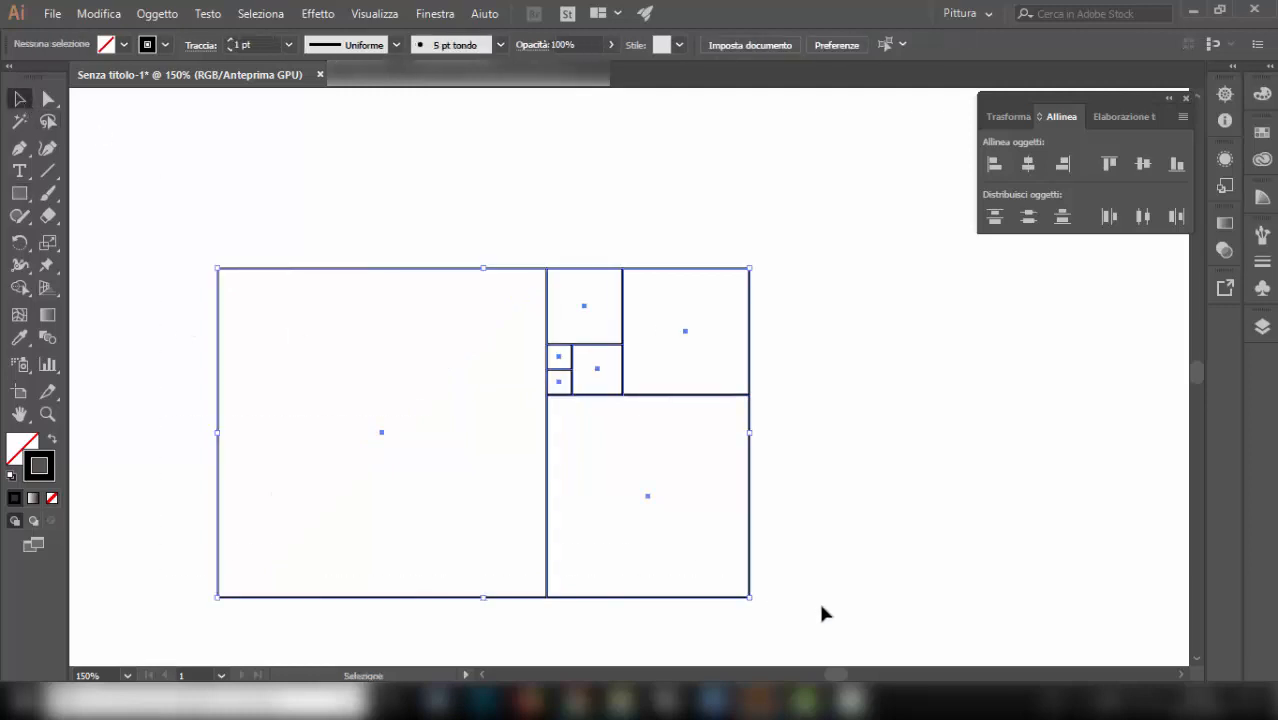
click(160, 13)
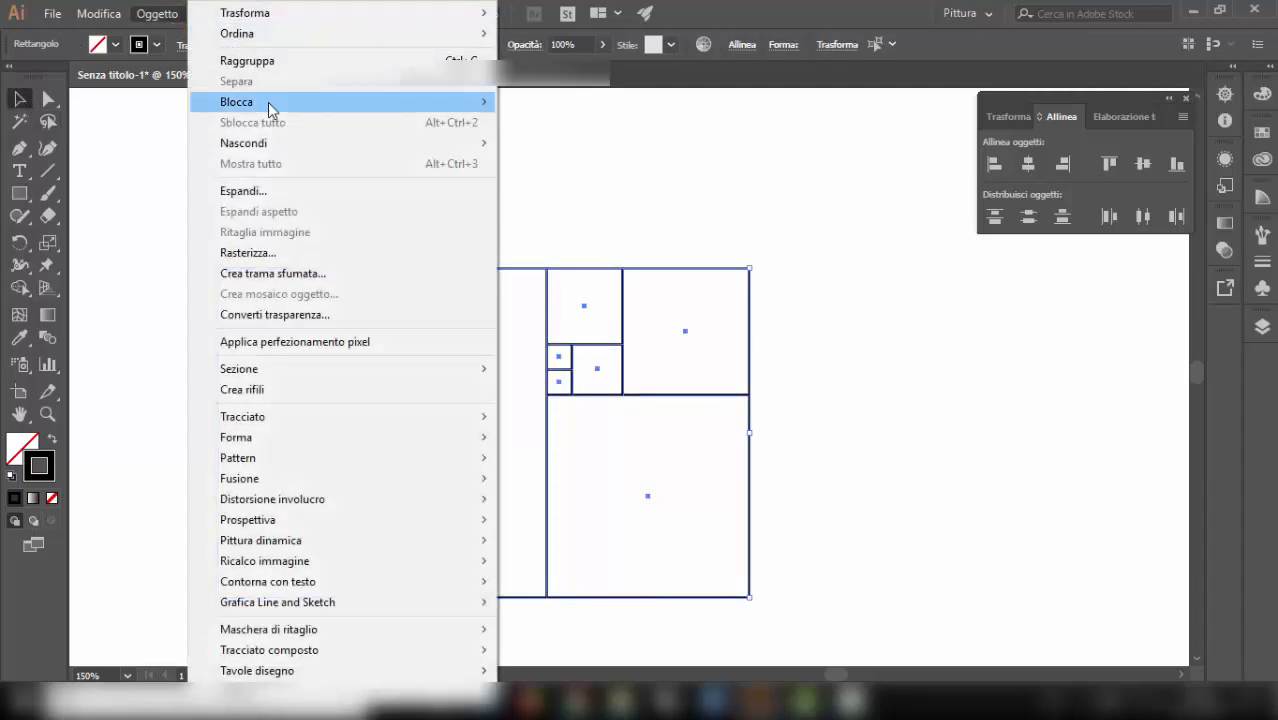
mouse_move(470, 102)
click(512, 102)
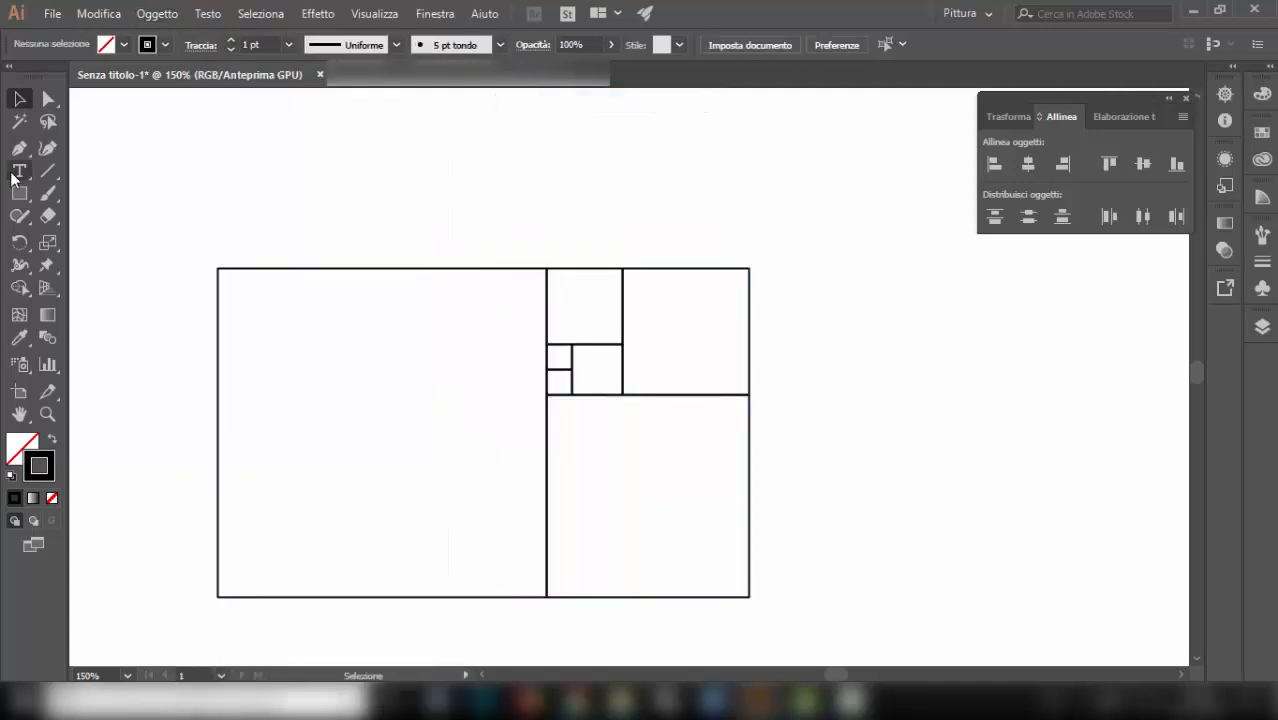
Draw a circle inscribed from the centre of each square, from 234 px in the largest square down to one of the two smallest.
drag(19, 193, 100, 243)
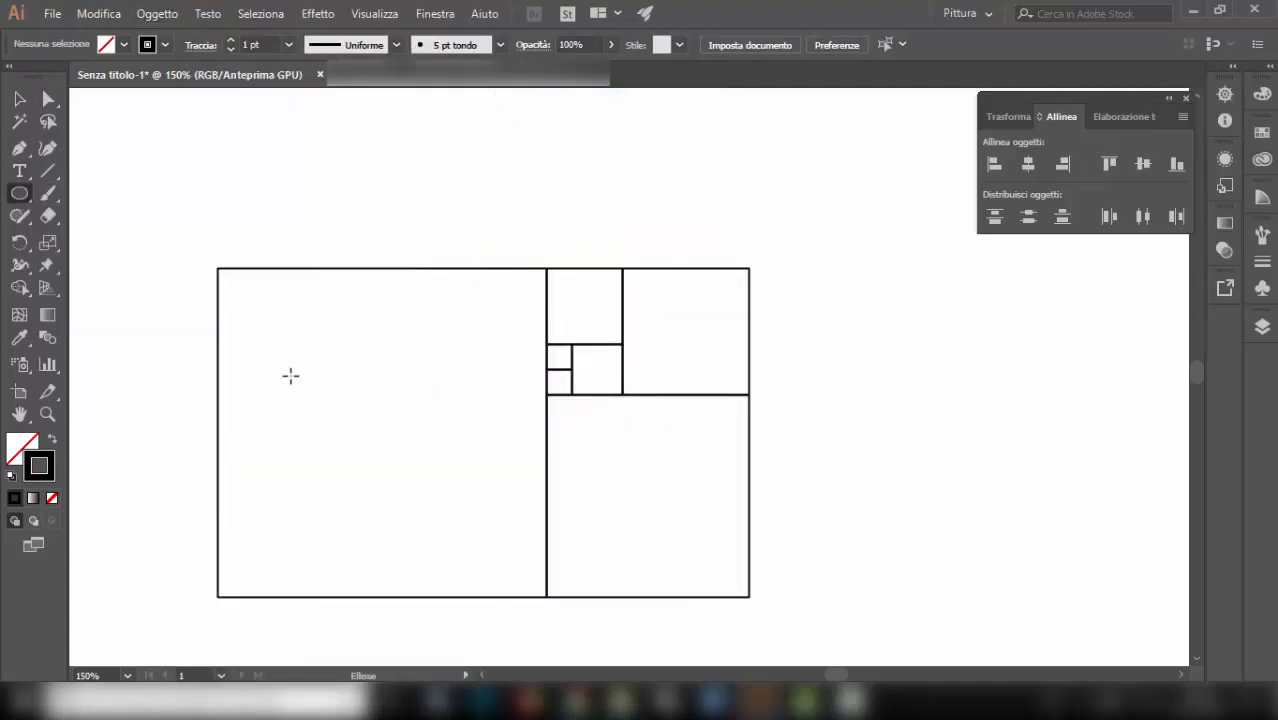
drag(382, 432, 404, 268)
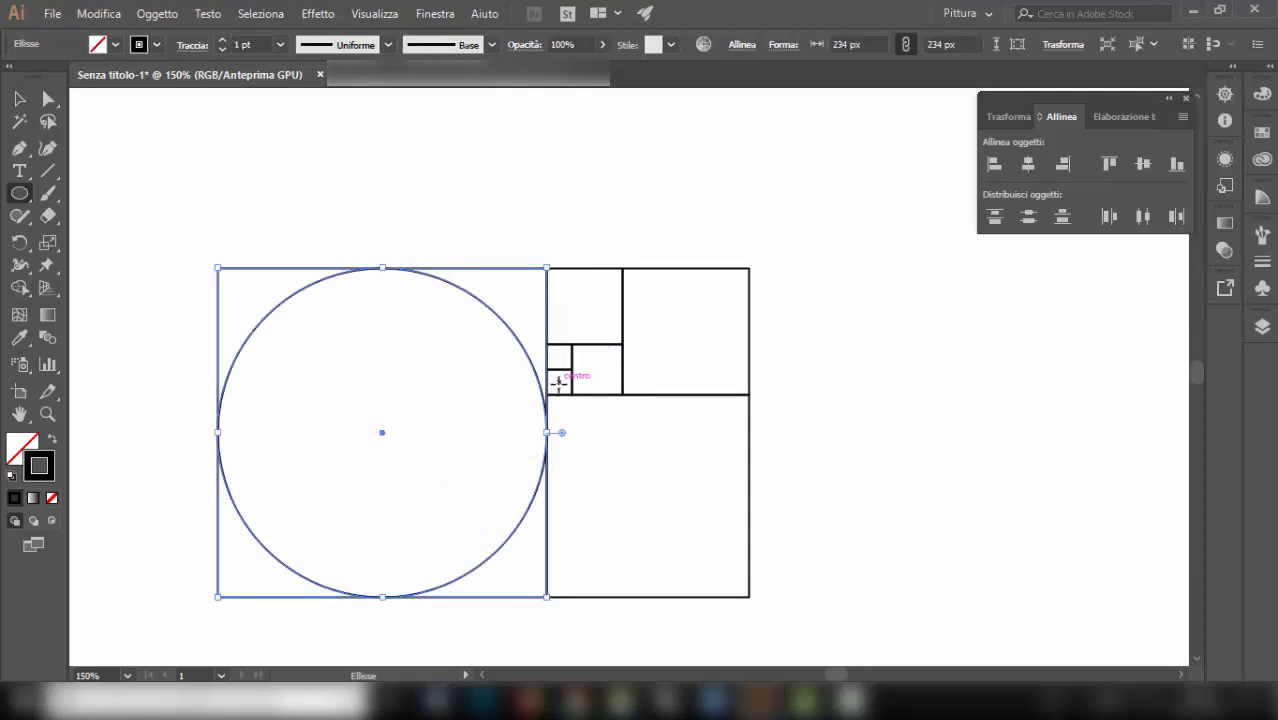
drag(558, 381, 569, 369)
drag(585, 306, 600, 268)
drag(686, 331, 705, 268)
drag(597, 369, 618, 341)
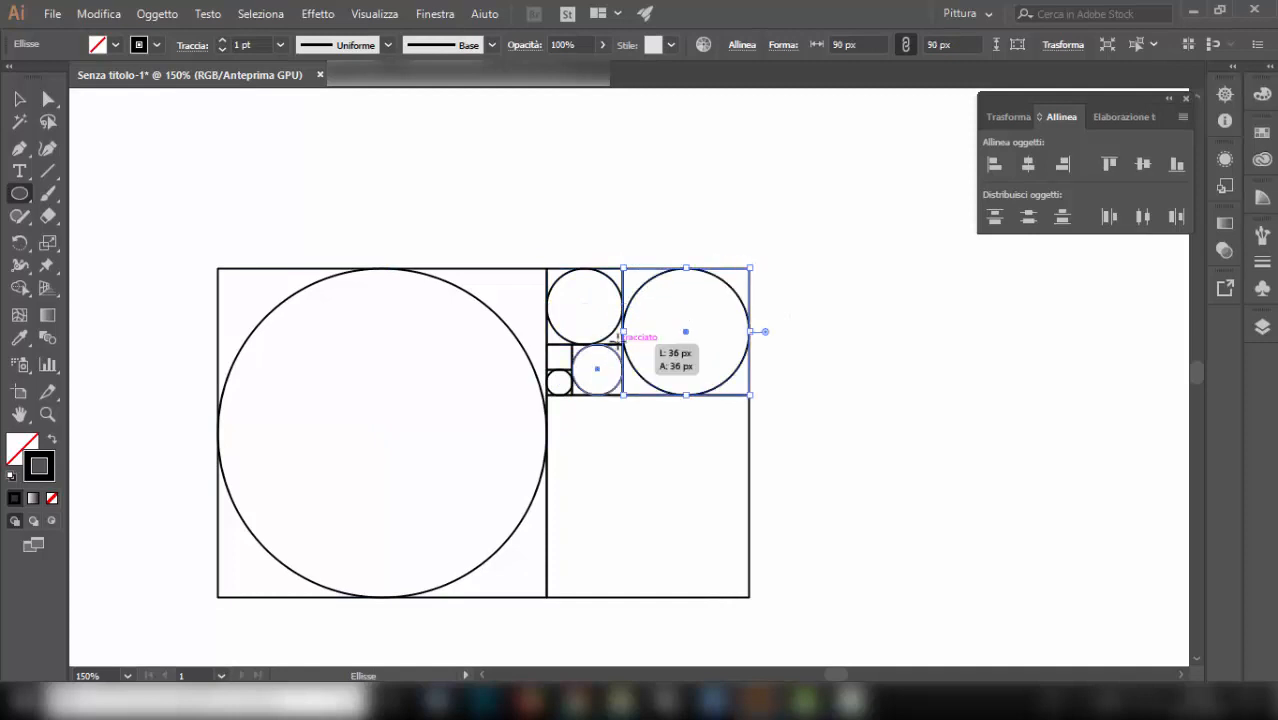
drag(648, 495, 750, 496)
Align the six circles horizontally and vertically on one common centre and move them beside the squares.
key(v)
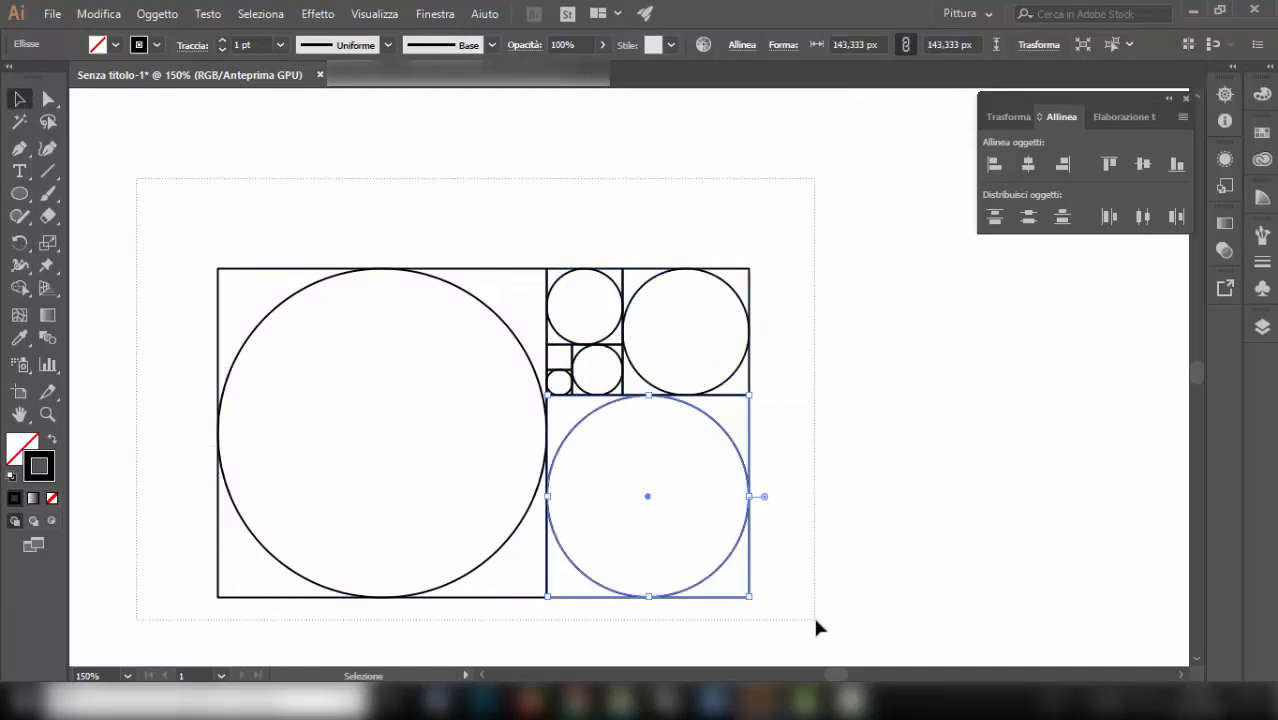
key(ctrl+a)
click(1030, 164)
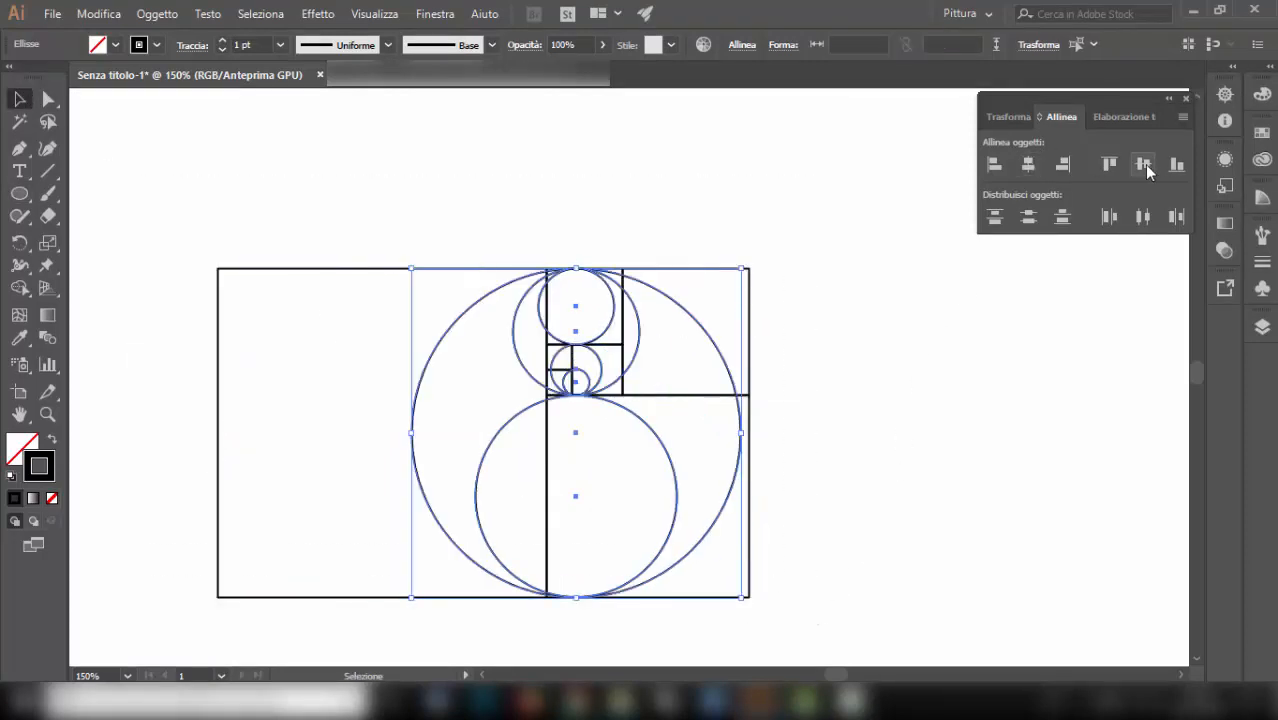
click(1143, 164)
drag(714, 476, 1075, 465)
click(519, 170)
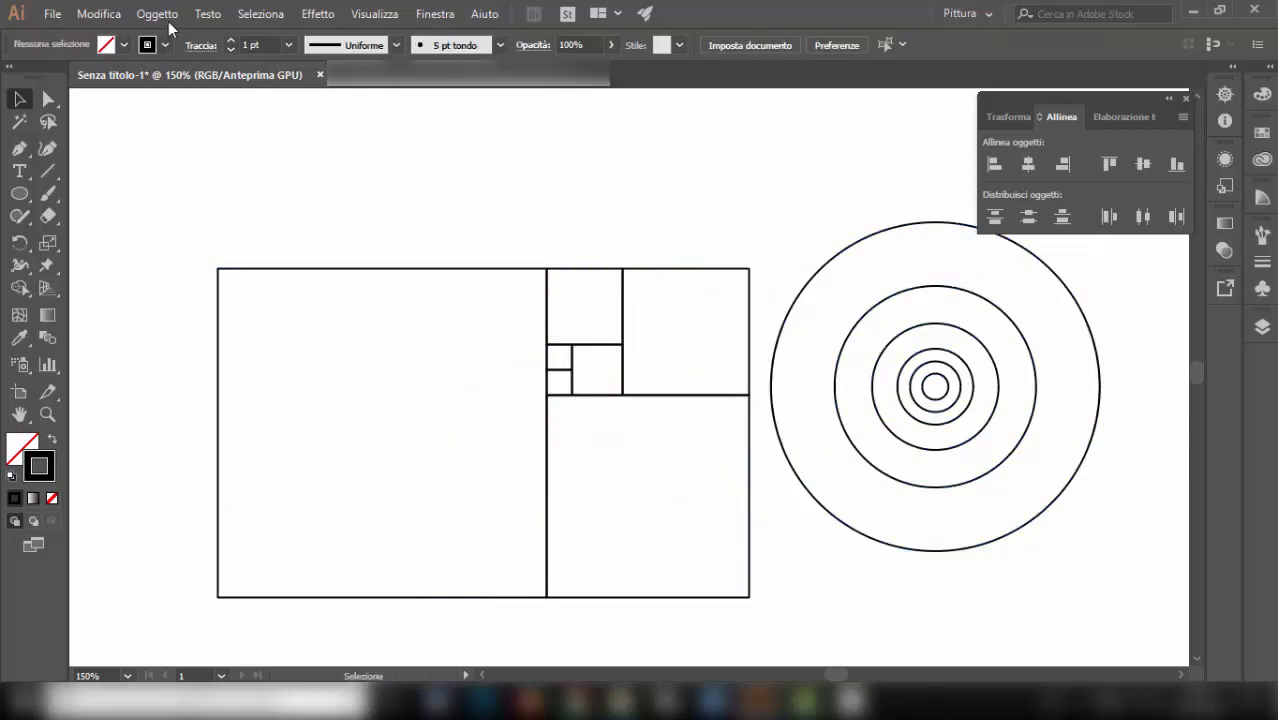
Unlock the Fibonacci squares and delete them.
click(157, 13)
click(246, 127)
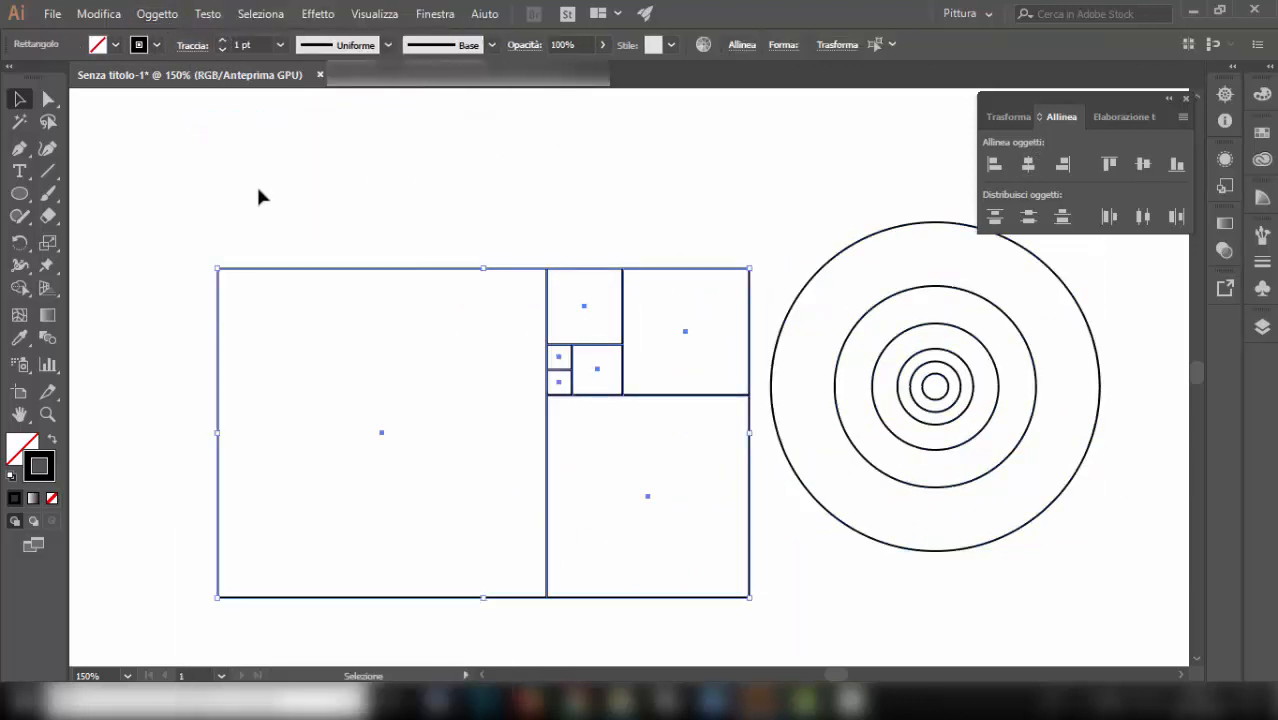
key(Delete)
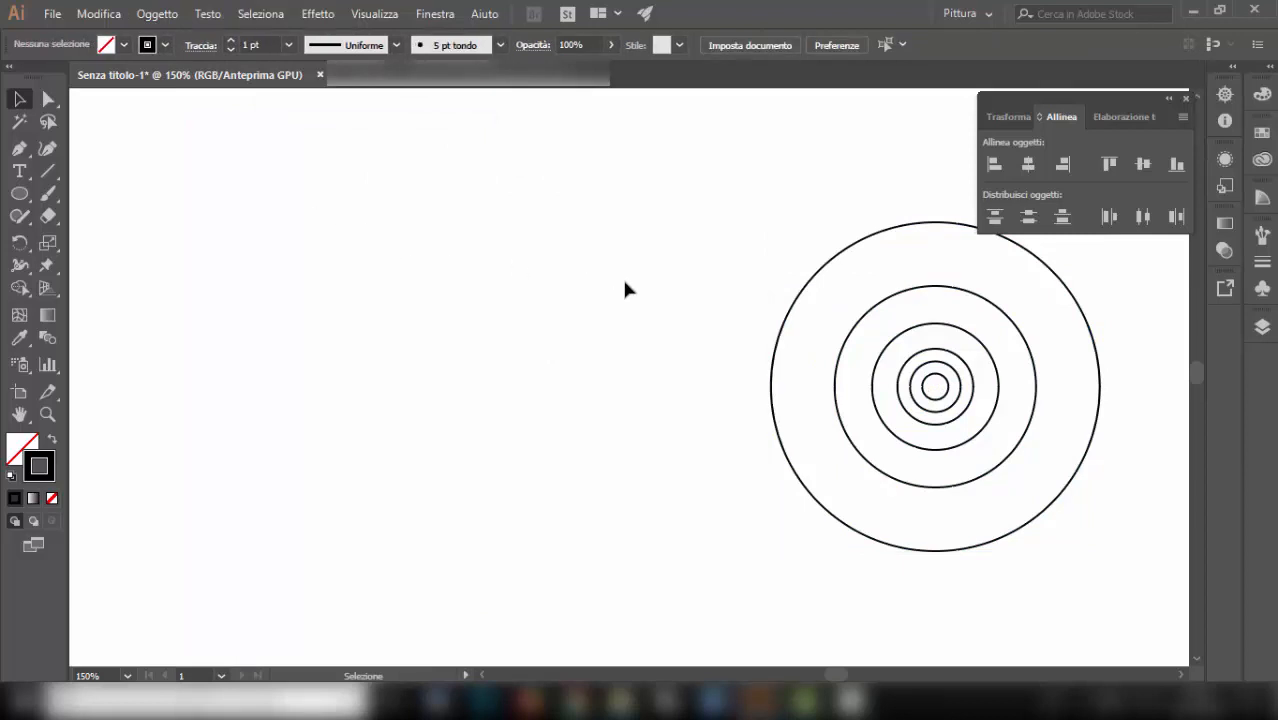
Move the concentric circles into the space left by the squares and enlarge them proportionally from their centre.
click(1047, 499)
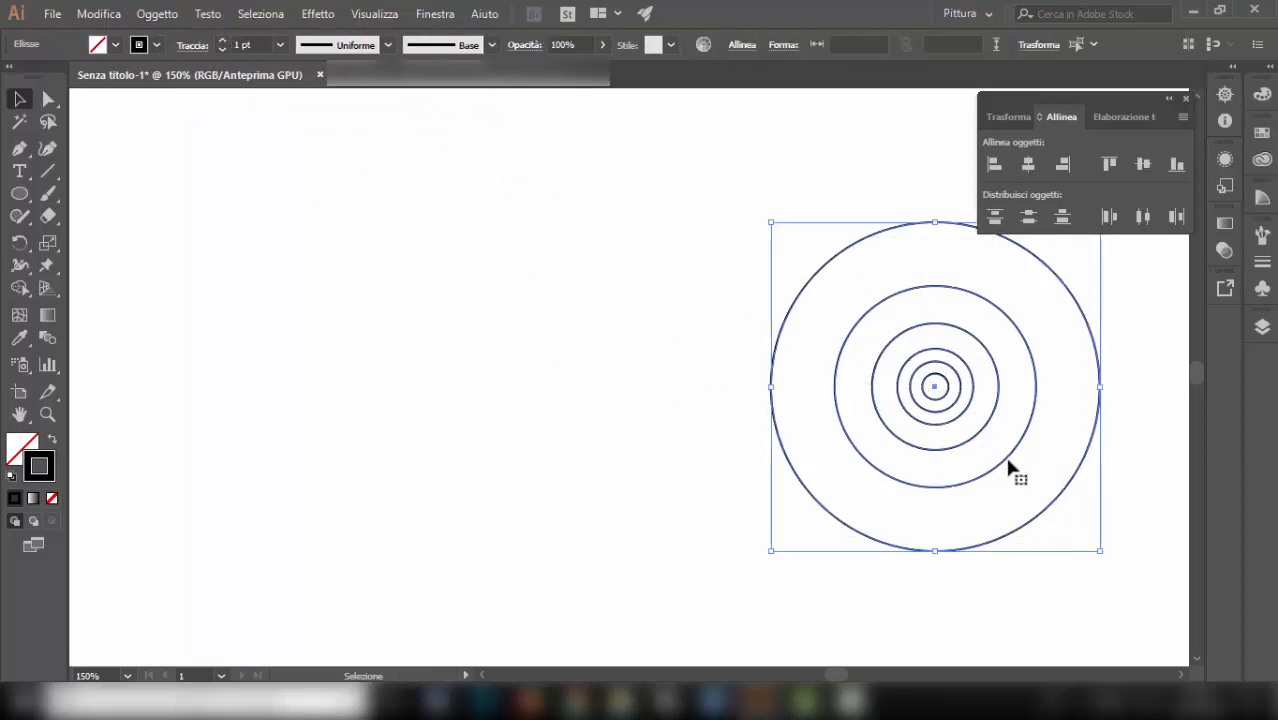
drag(1013, 465, 656, 484)
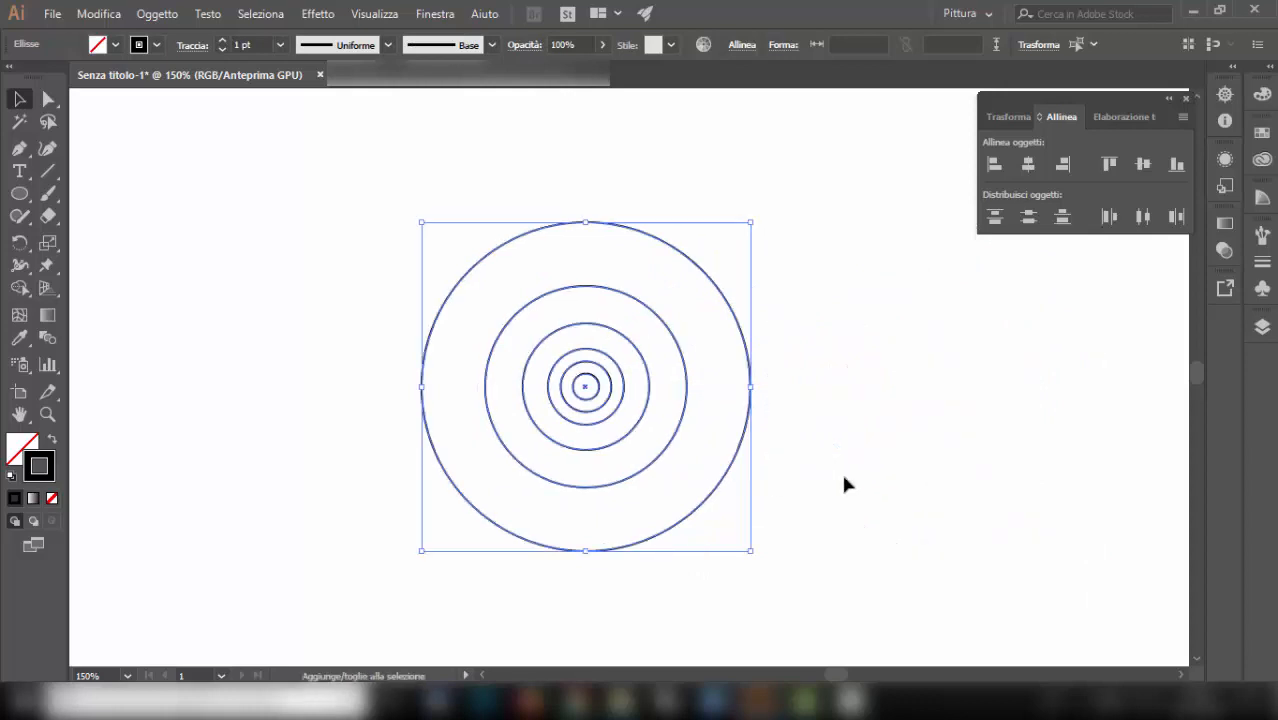
click(873, 485)
scroll(848, 481, down, 4)
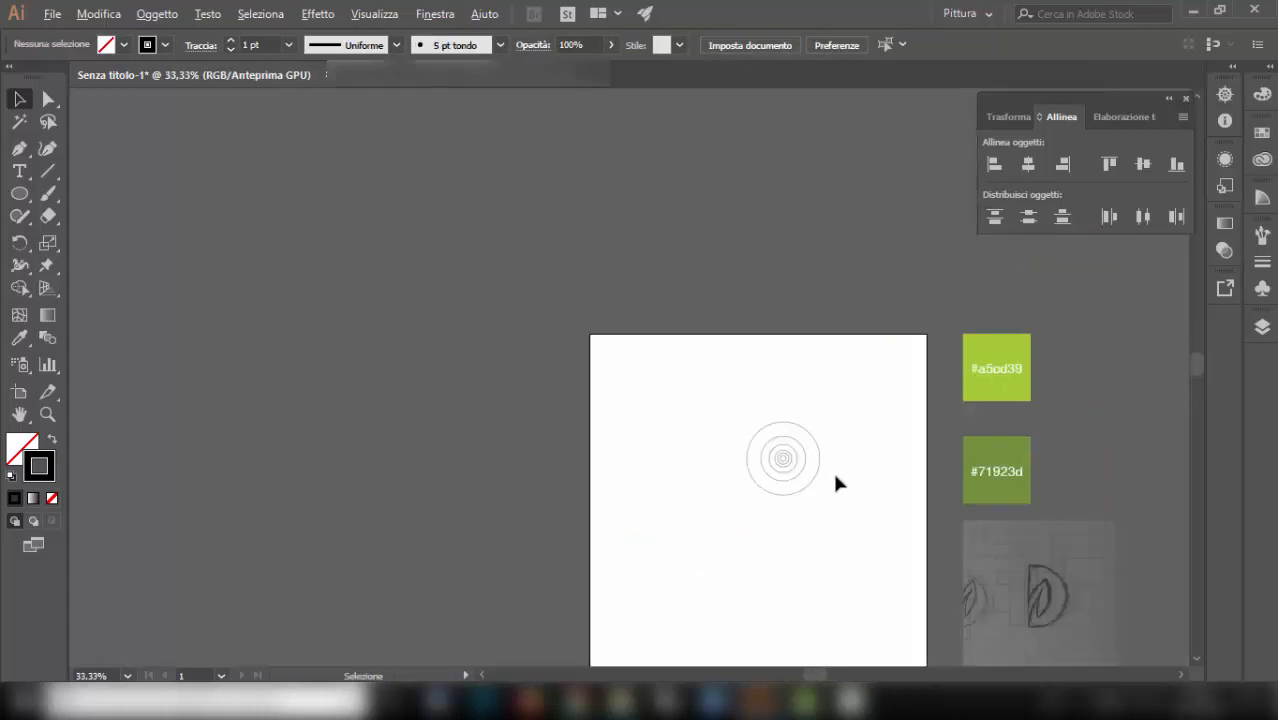
scroll(835, 478, down, 6)
scroll(832, 477, right, 3)
scroll(775, 444, up, 1)
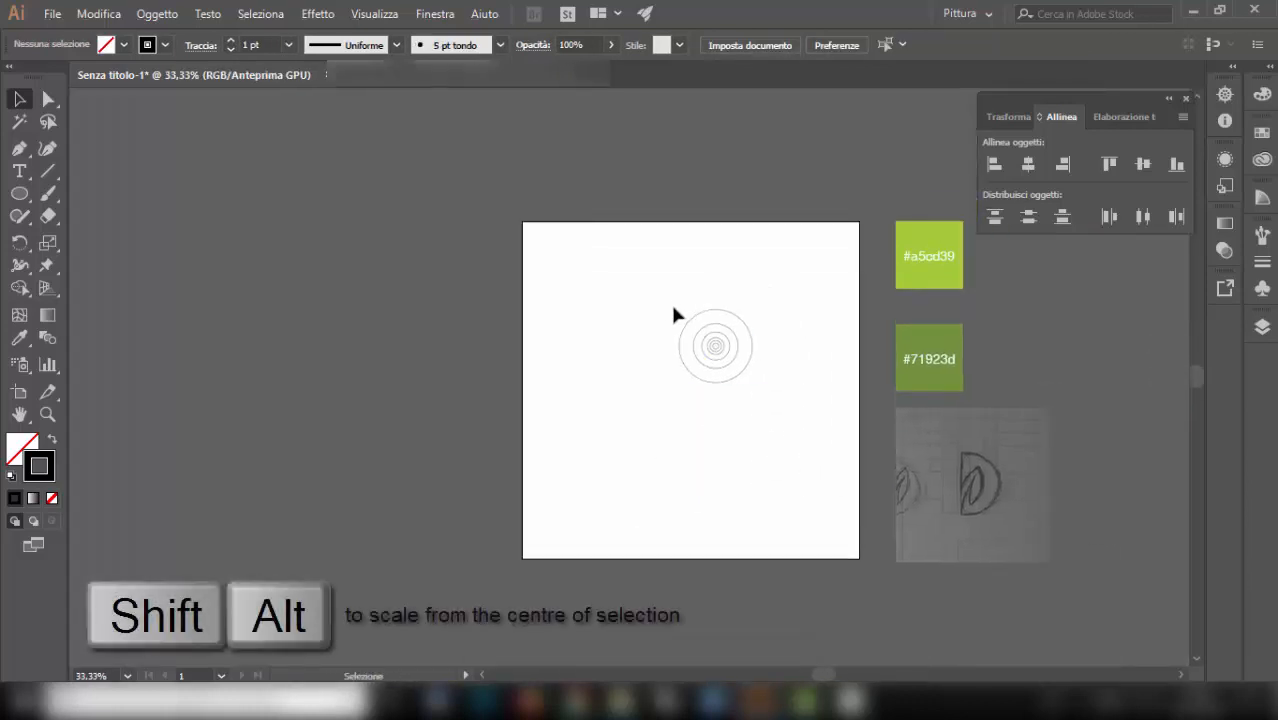
drag(676, 314, 716, 446)
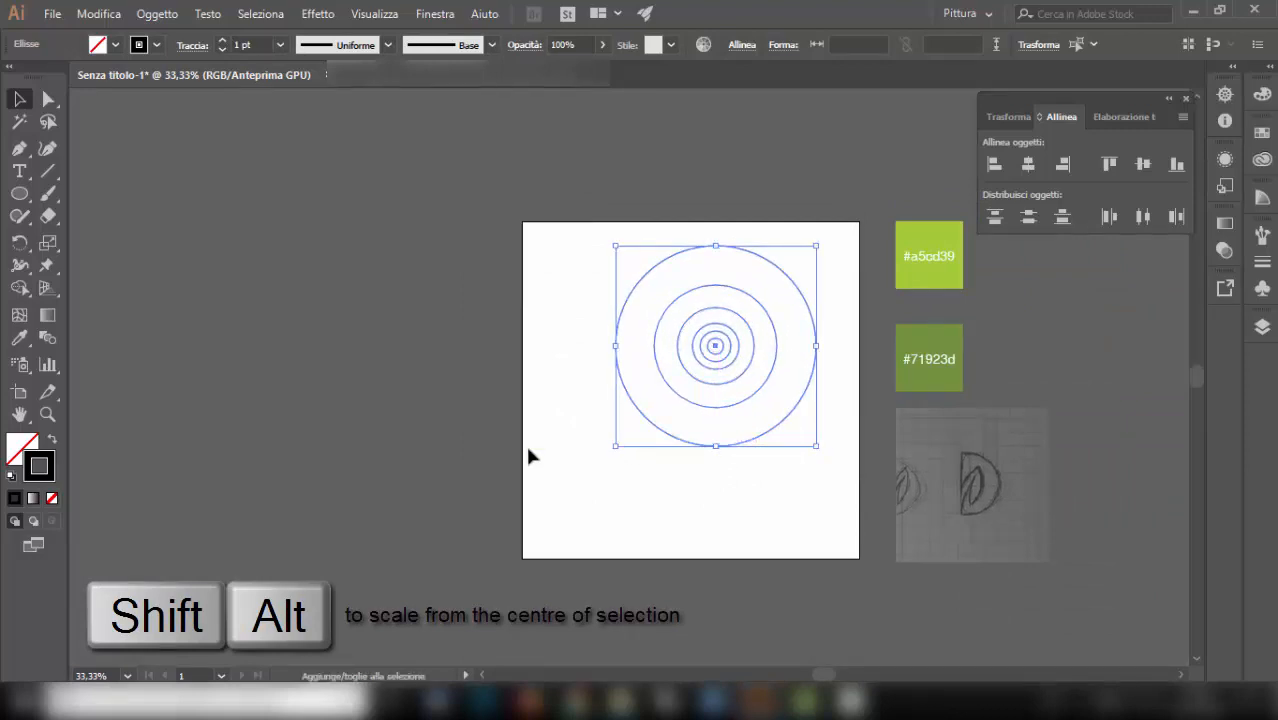
Give the concentric circles a light blue stroke and move them off the artboard to its left side.
click(1262, 134)
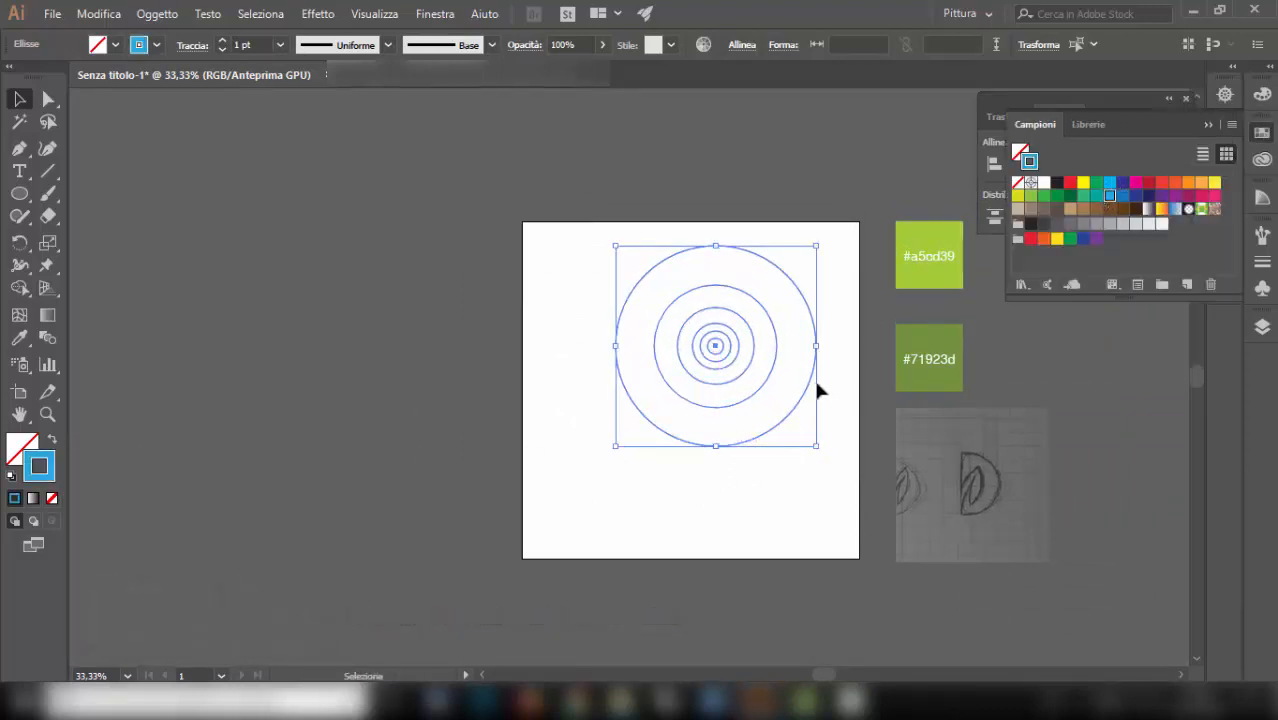
drag(808, 388, 472, 437)
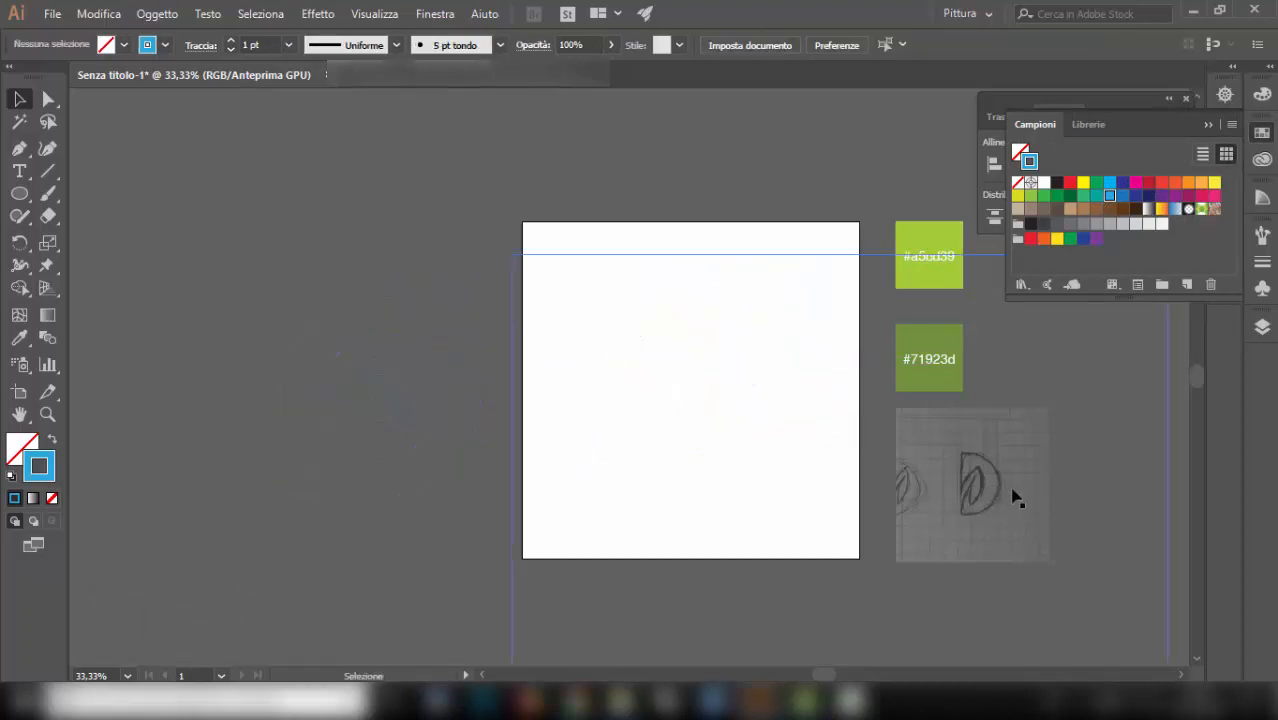
Move the pencil sketch of the D logo to the middle of the artboard and lock it.
mouse_move(1015, 498)
mouse_down()
mouse_move(696, 408)
mouse_move(730, 399)
mouse_up()
click(168, 14)
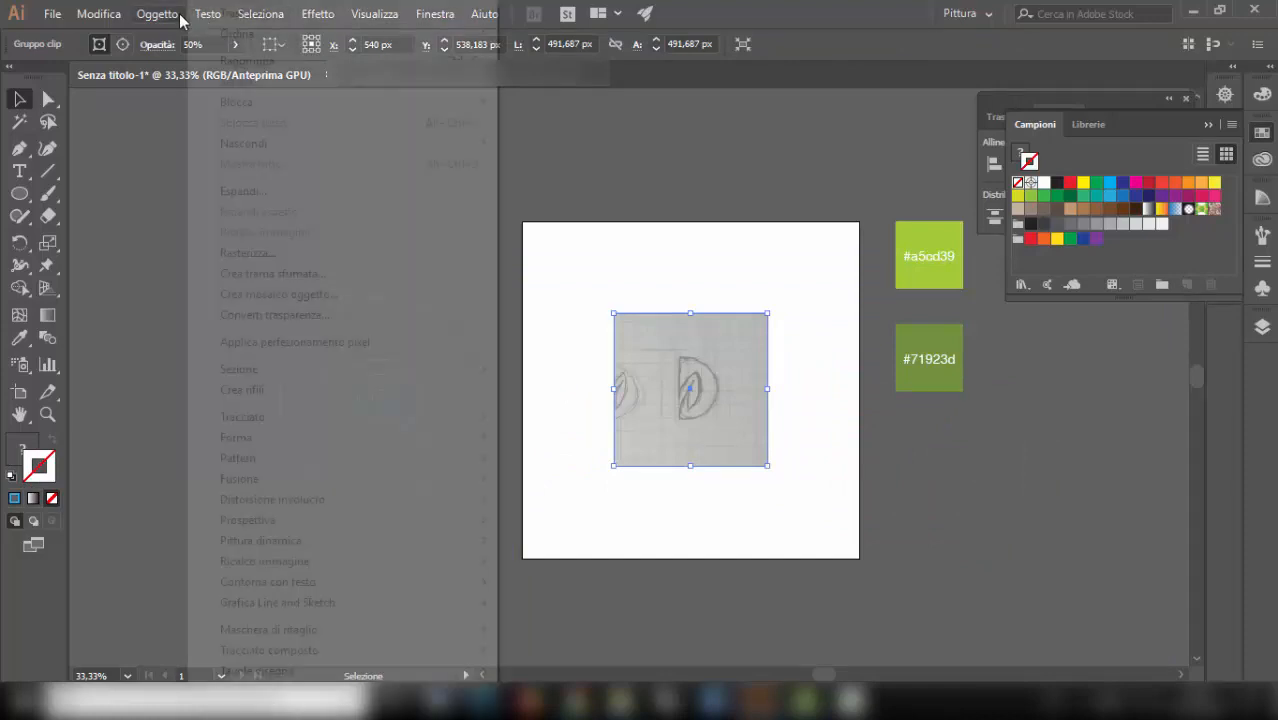
mouse_move(277, 103)
click(542, 108)
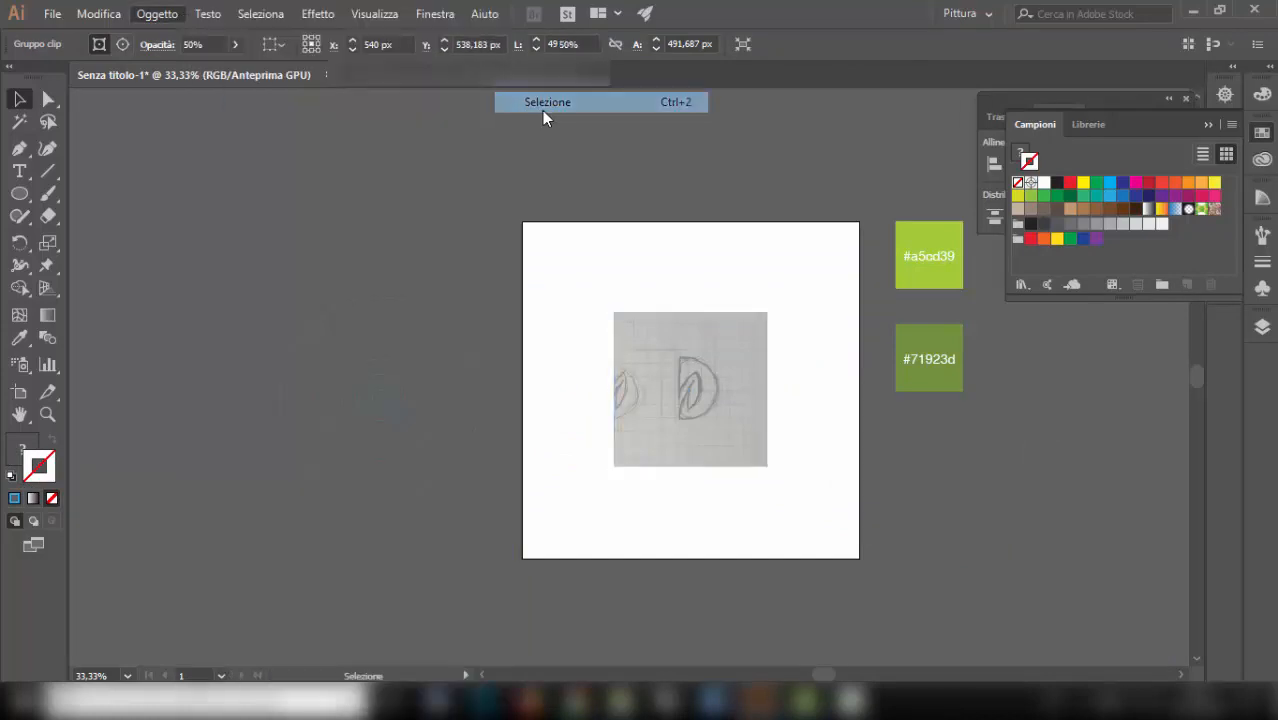
Move the concentric circles onto the sketch and scale them proportionally until the third-largest circle matches the D's outer curve.
click(422, 428)
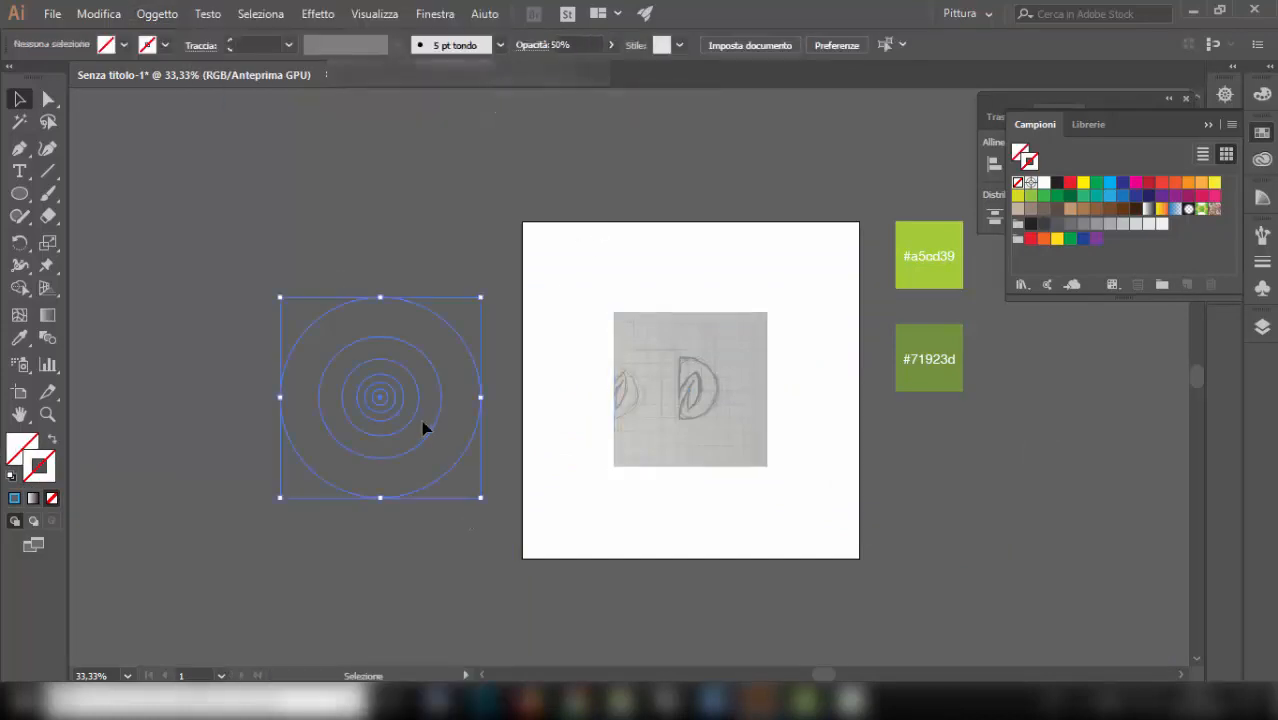
mouse_move(436, 434)
mouse_down()
mouse_move(639, 409)
mouse_move(754, 424)
mouse_up()
scroll(693, 415, up, 2)
drag(654, 563, 653, 522)
scroll(708, 394, up, 1)
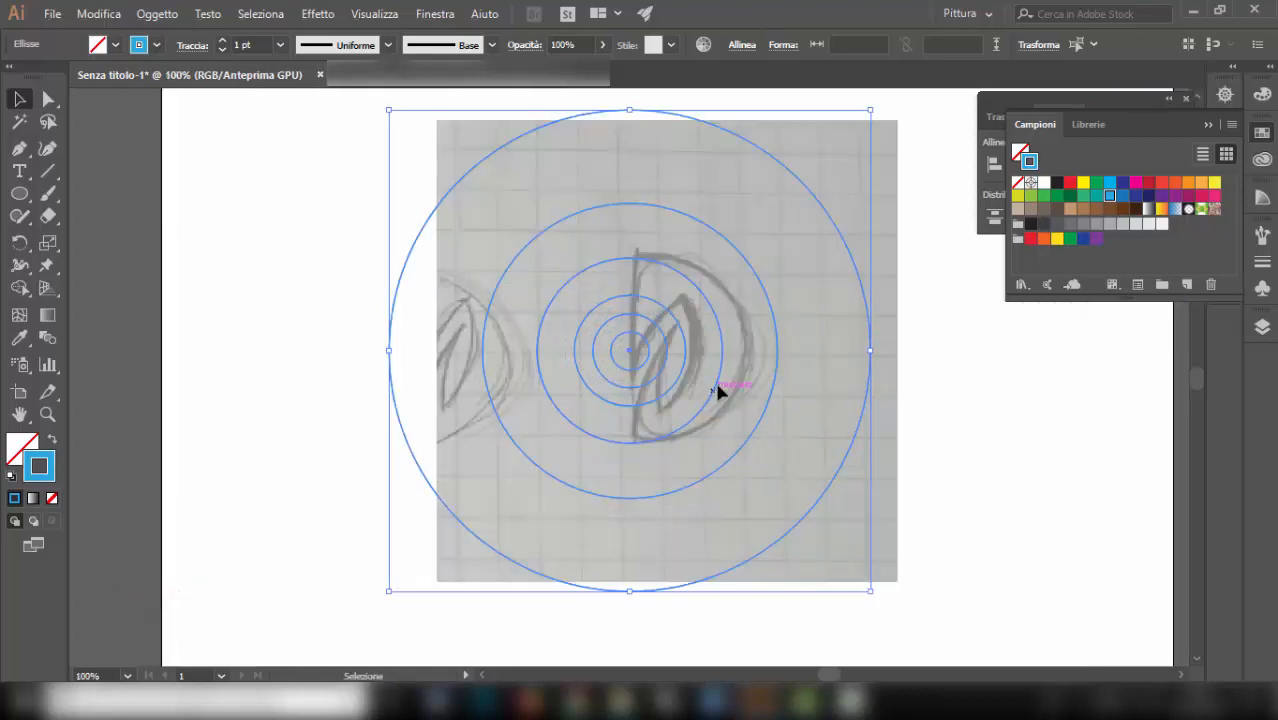
drag(720, 392, 740, 394)
scroll(650, 308, up, 2)
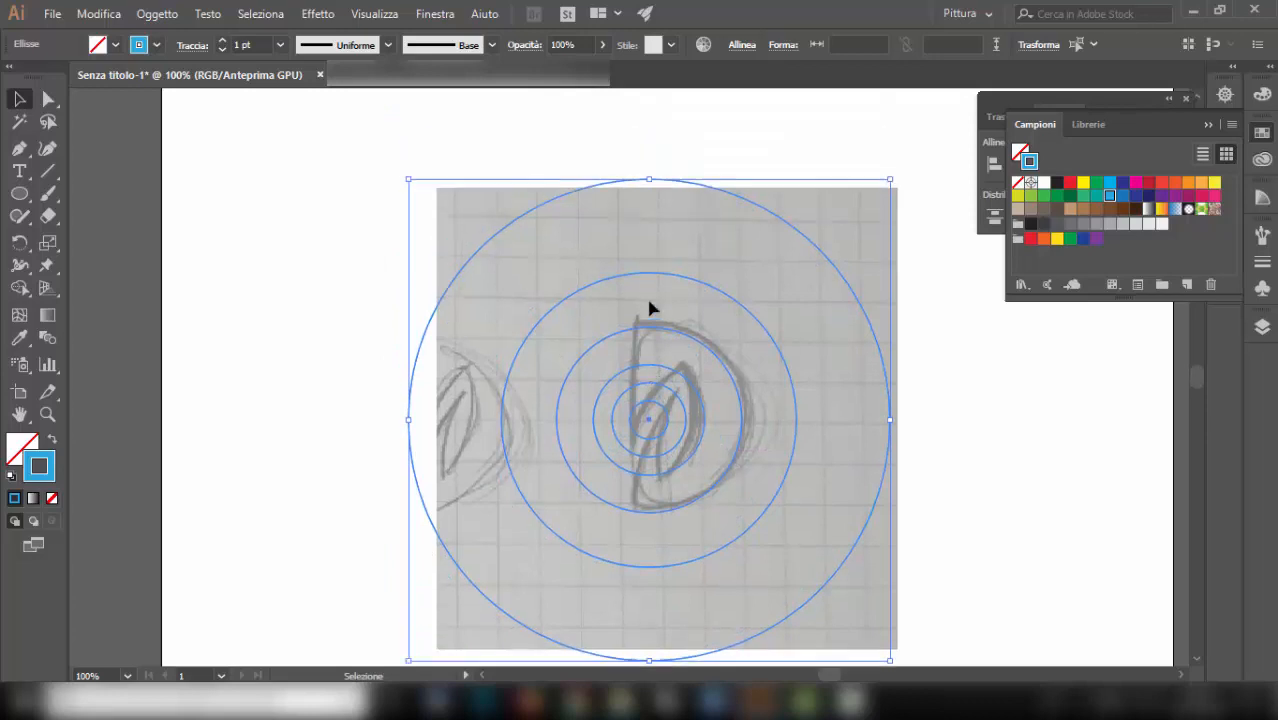
scroll(650, 308, up, 1)
drag(650, 200, 651, 191)
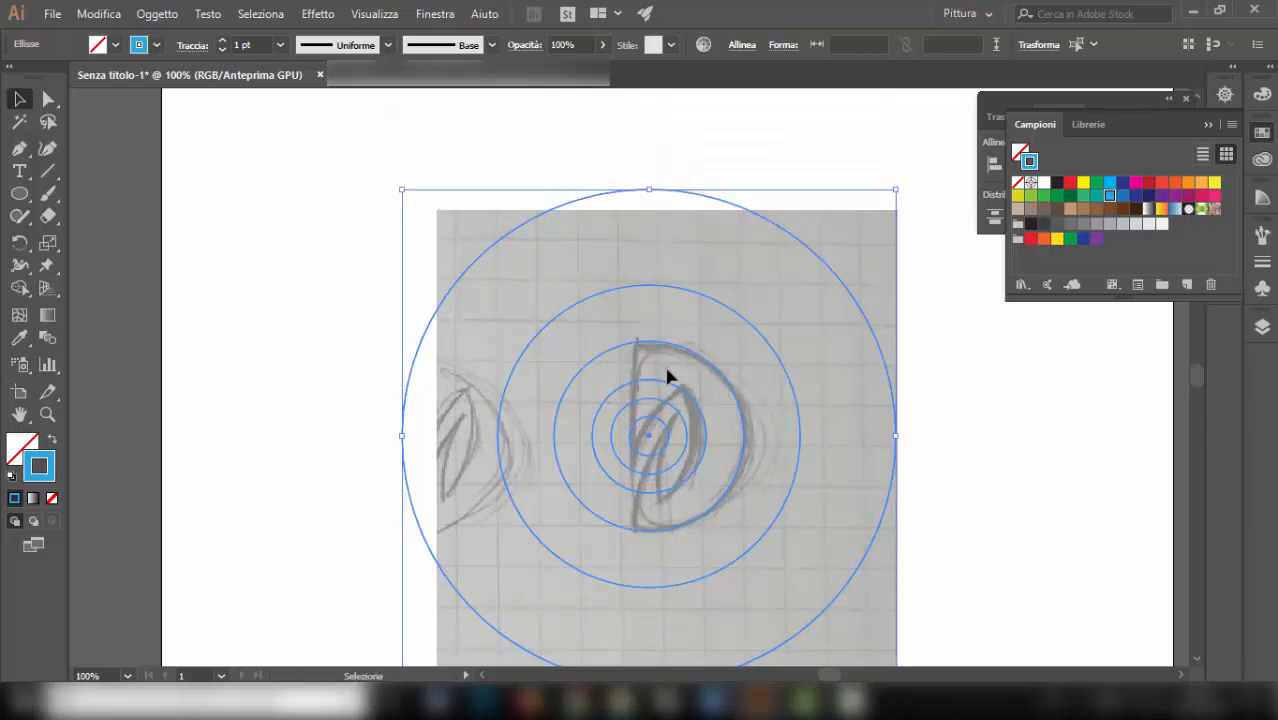
Set the full circle set aside left of the artboard and keep a copy of the 202.652 px circle on the D's outer curve.
scroll(665, 374, down, 2)
mouse_move(705, 410)
mouse_down()
mouse_move(321, 410)
mouse_move(550, 420)
mouse_move(680, 495)
mouse_move(708, 423)
mouse_up()
click(338, 414)
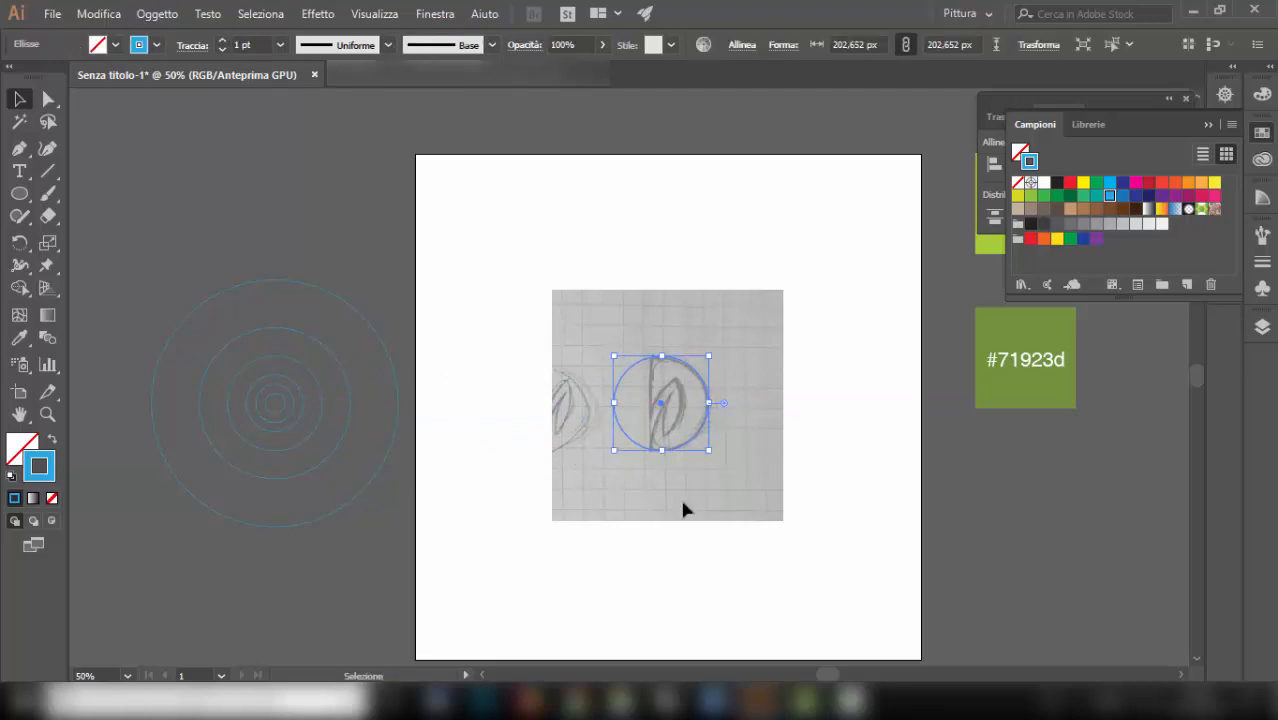
click(678, 497)
Copy the second-largest circle from the set onto the sketch, placing it along the leaf's left curve.
scroll(676, 499, up, 1)
scroll(676, 499, left, 1)
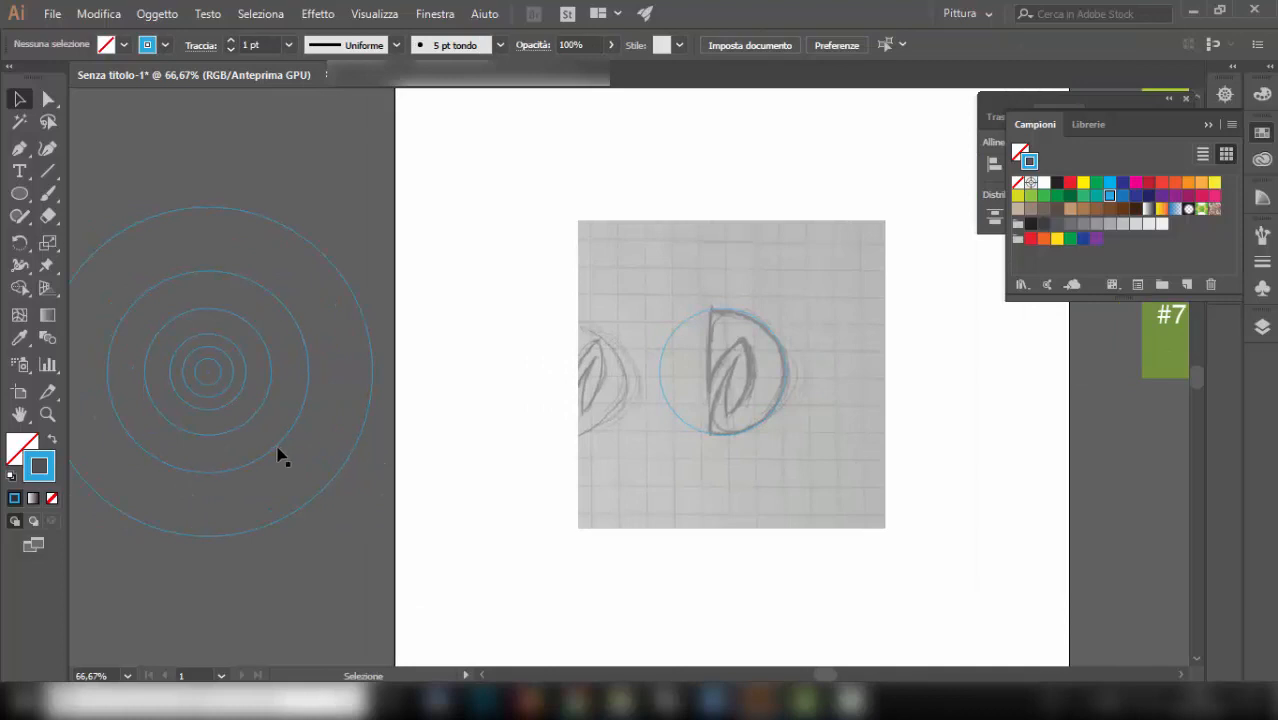
mouse_move(279, 455)
mouse_down()
mouse_move(824, 451)
mouse_move(878, 509)
mouse_up()
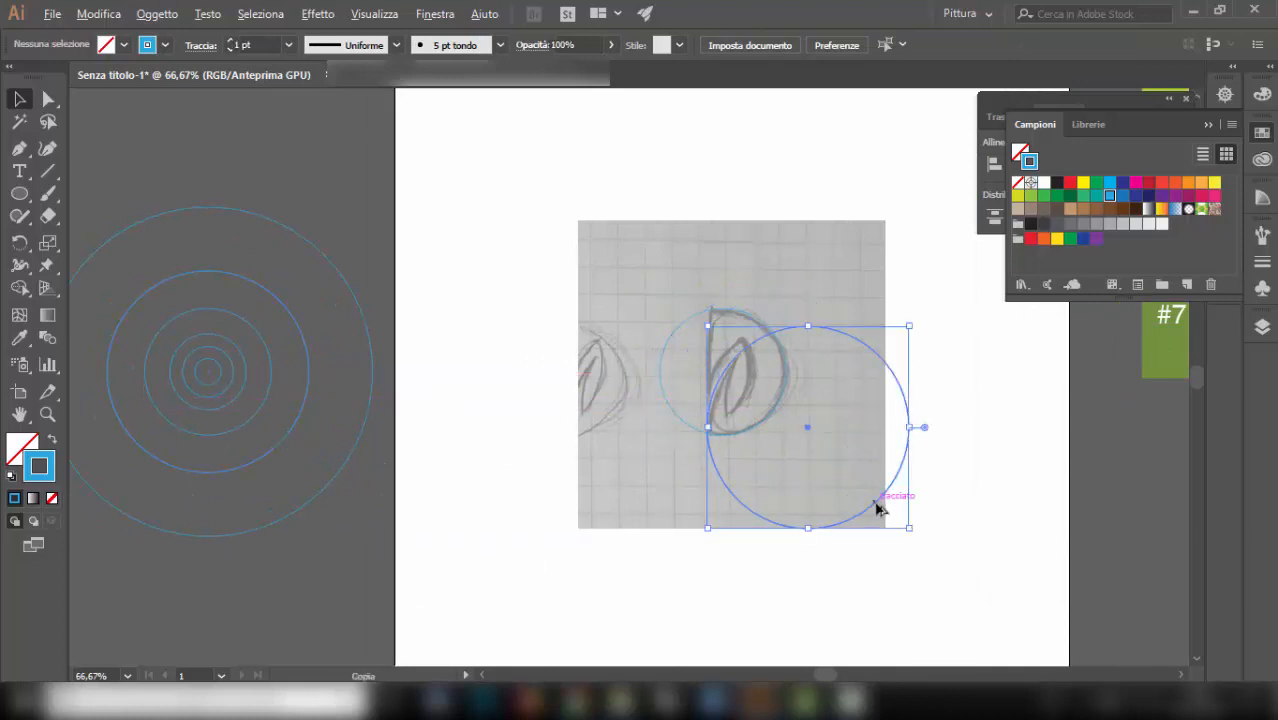
click(589, 490)
Position two more 202.652 px circles on the sketch, one along the leaf's outer right curve and one along its inner slit.
scroll(724, 440, up, 1)
mouse_move(727, 434)
mouse_down()
mouse_move(826, 428)
mouse_move(830, 480)
mouse_move(813, 434)
mouse_move(727, 408)
mouse_move(706, 368)
mouse_up()
click(873, 460)
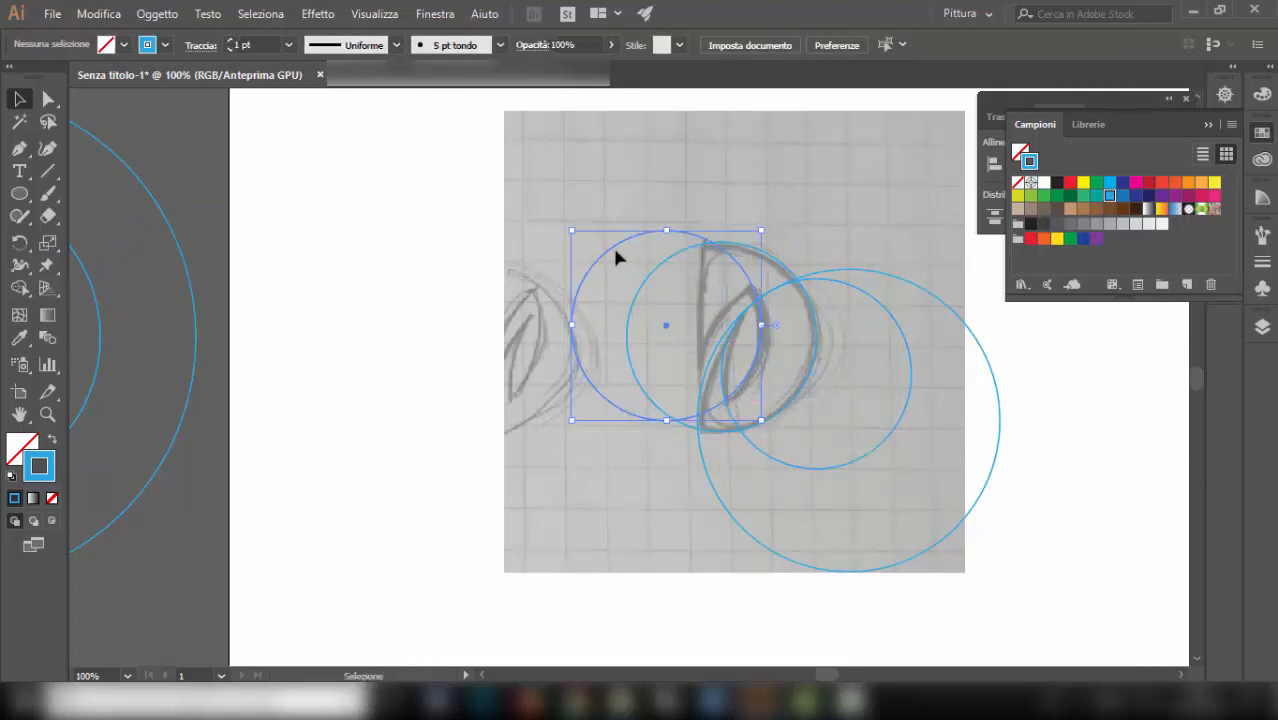
Duplicate the large circle slightly up and to the left to follow the leaf's outer left edge.
drag(612, 254, 730, 305)
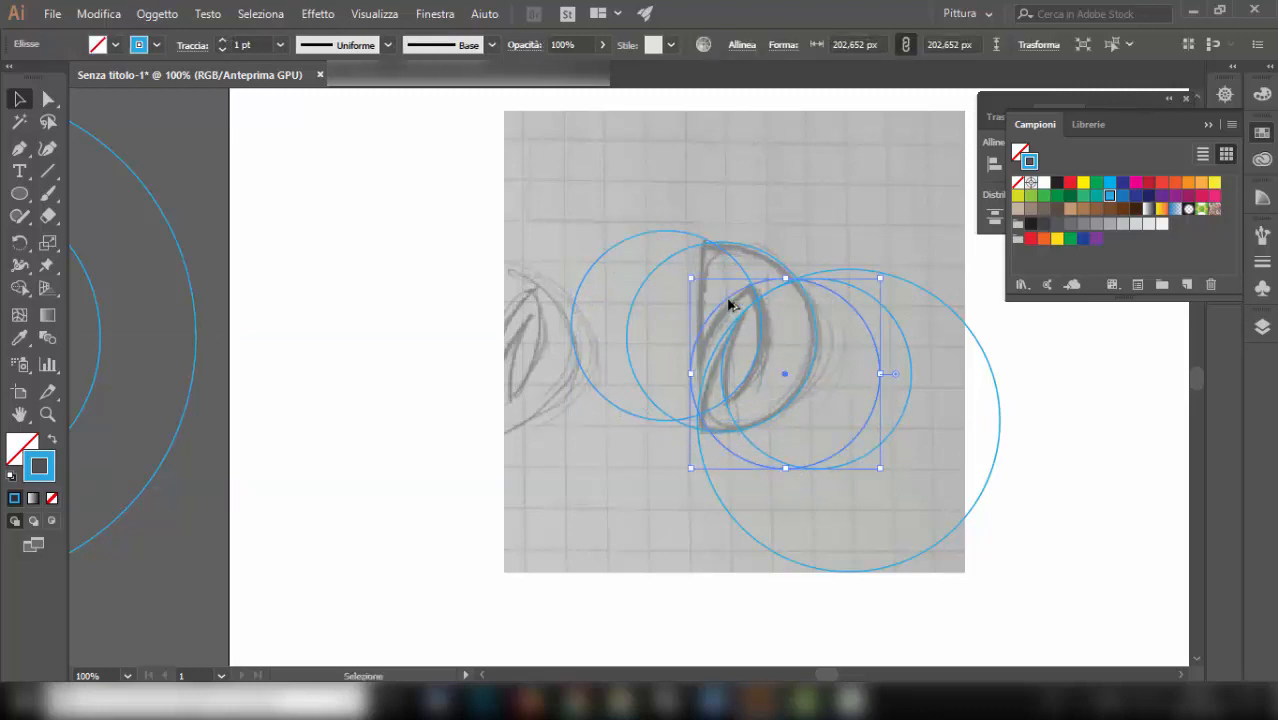
key(ctrl+z)
click(829, 316)
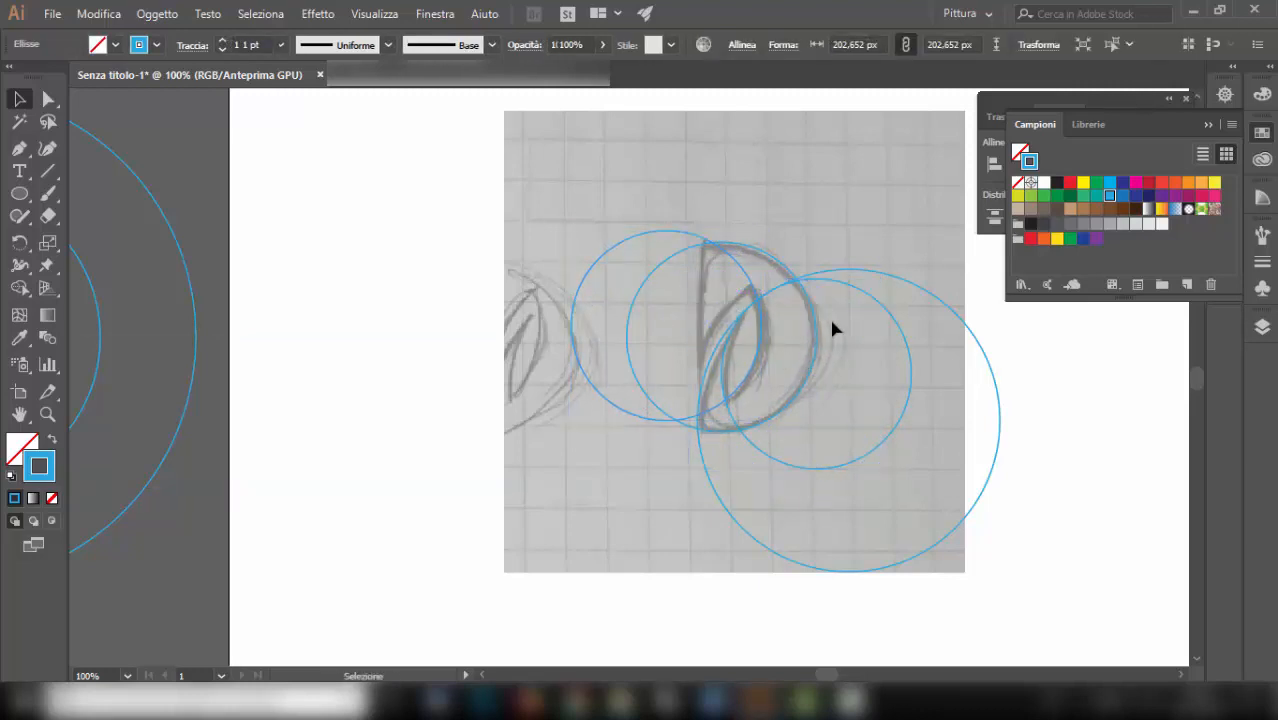
drag(862, 274, 850, 251)
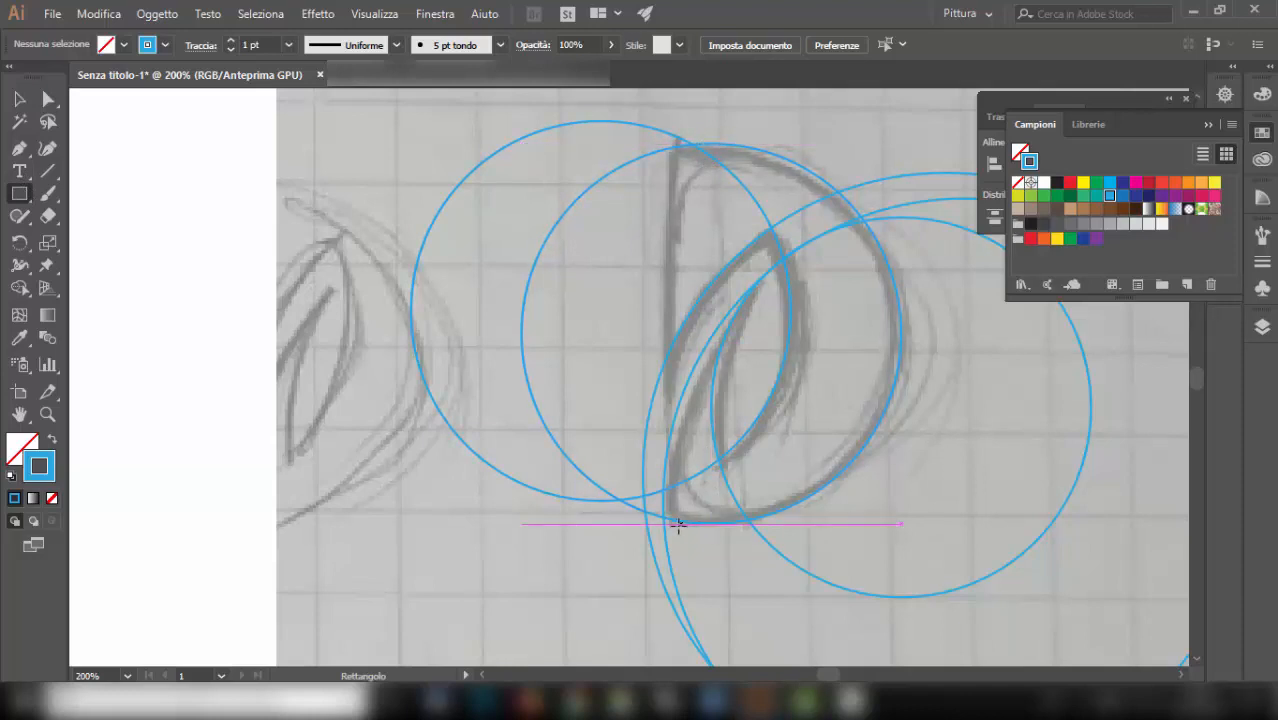
Draw a rectangle spanning the D's height from its straight stem to its outer curve, and copy all the construction shapes.
drag(664, 522, 902, 143)
click(20, 103)
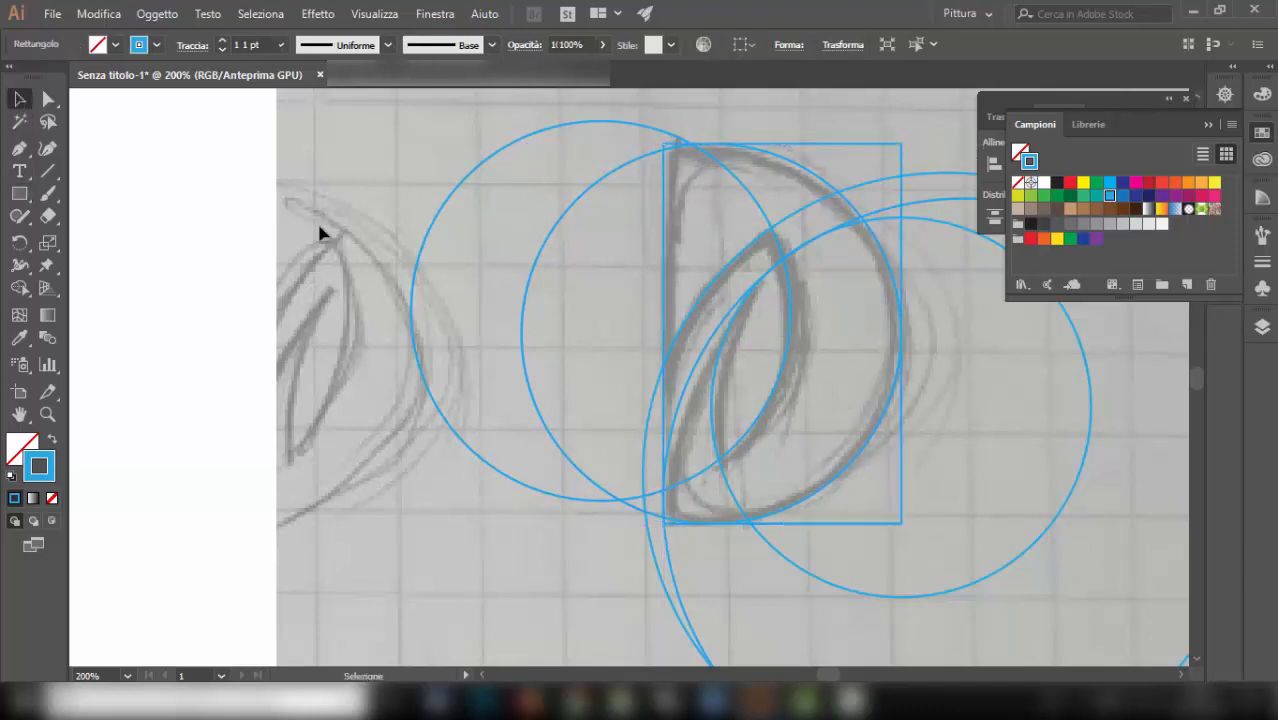
scroll(319, 225, down, 2)
drag(322, 204, 756, 567)
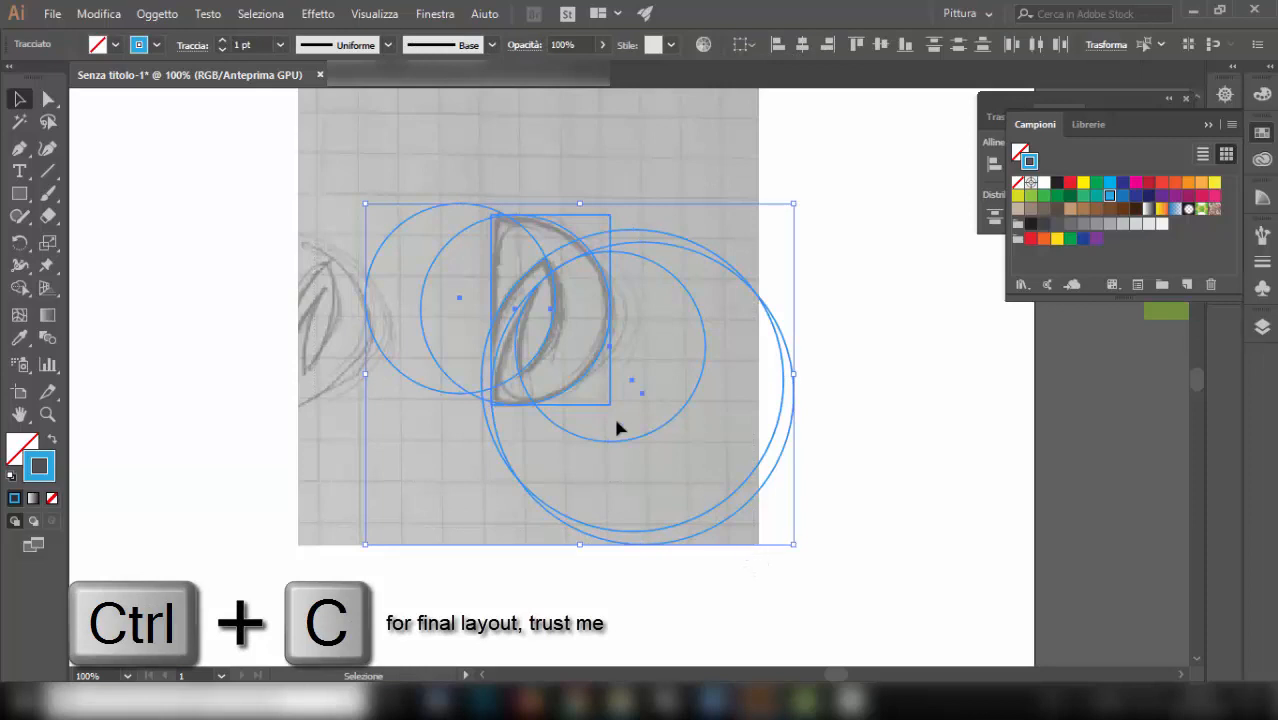
Merge the regions that make up the D's body around the leaf opening with the Shape Builder tool.
click(20, 287)
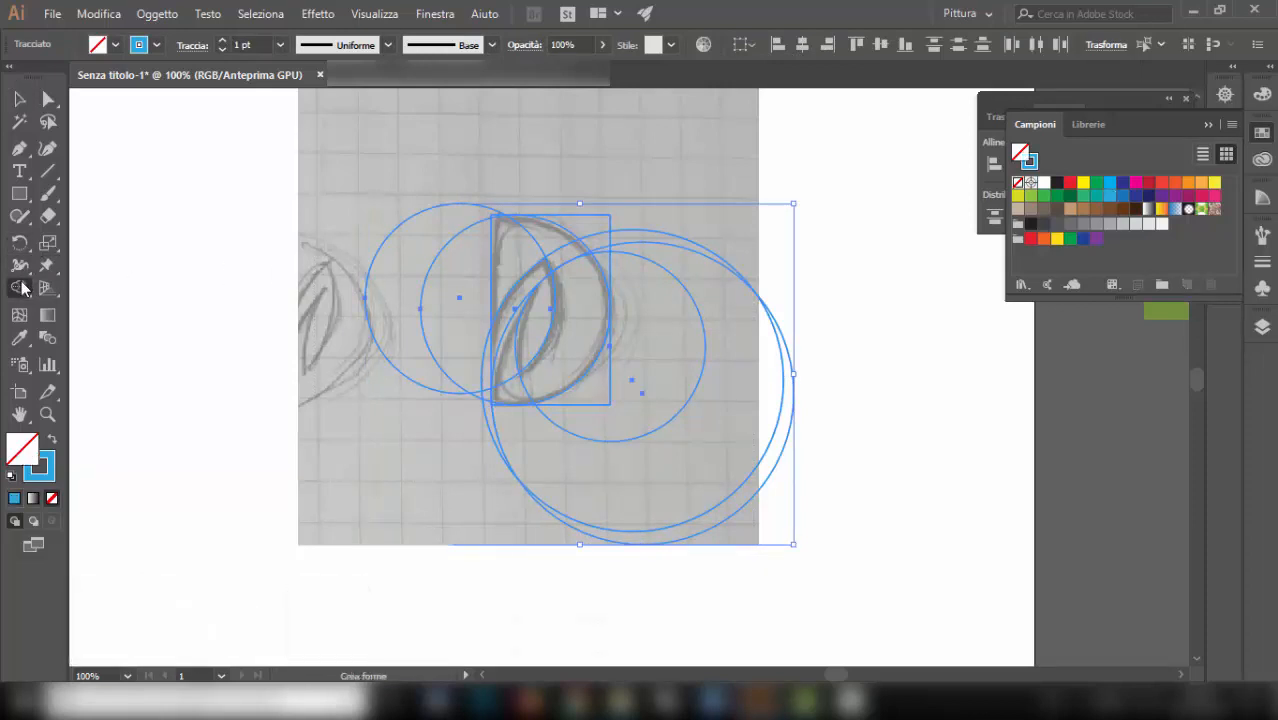
scroll(506, 368, up, 3)
scroll(498, 393, up, 2)
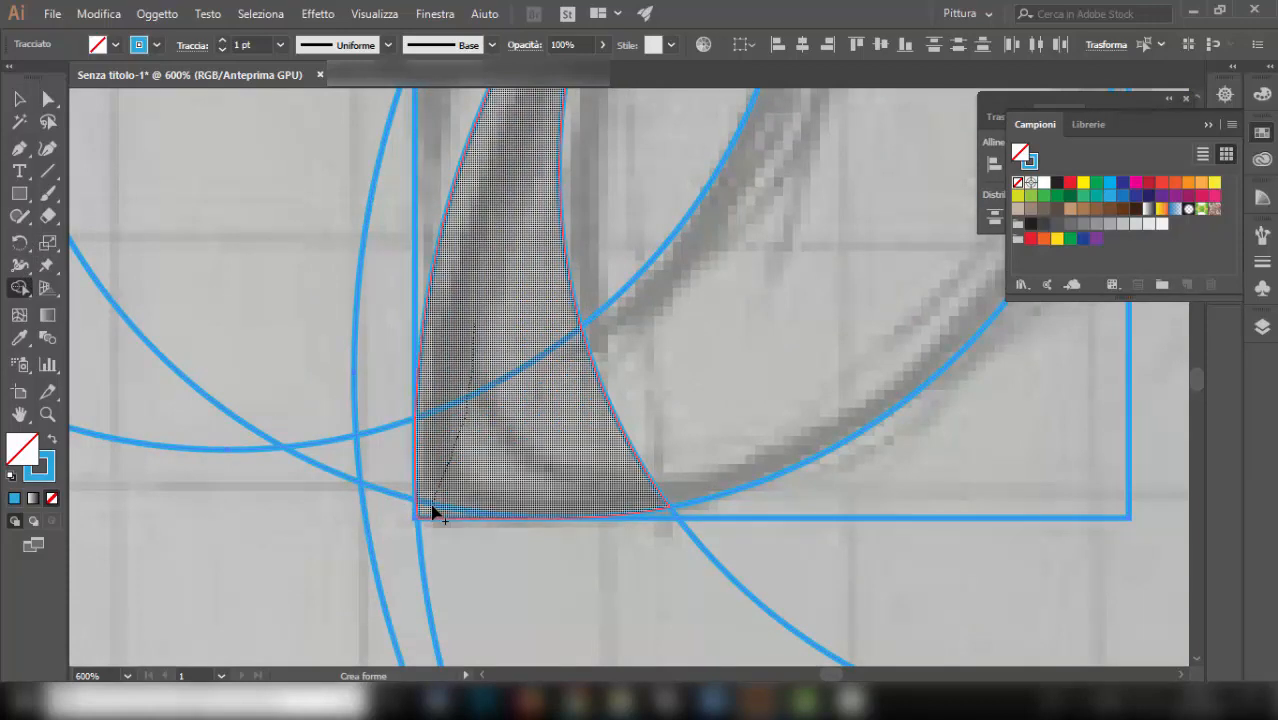
scroll(422, 515, up, 5)
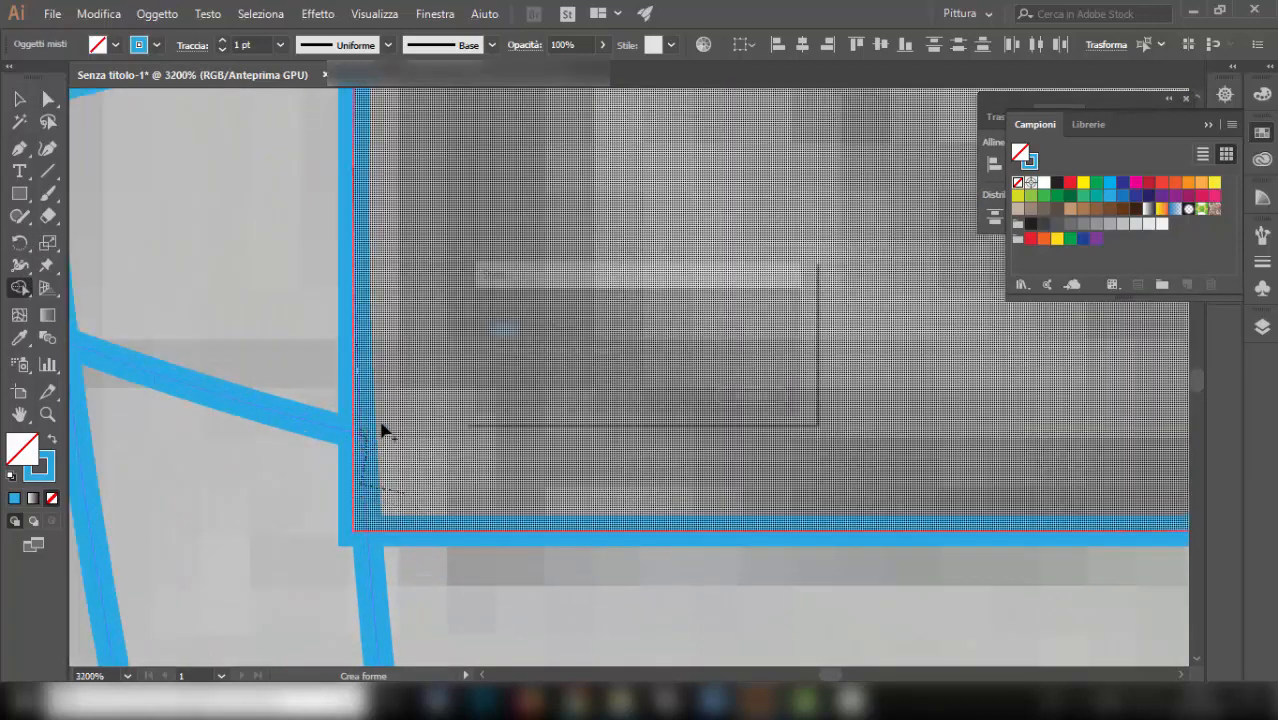
scroll(382, 428, down, 5)
scroll(657, 381, down, 4)
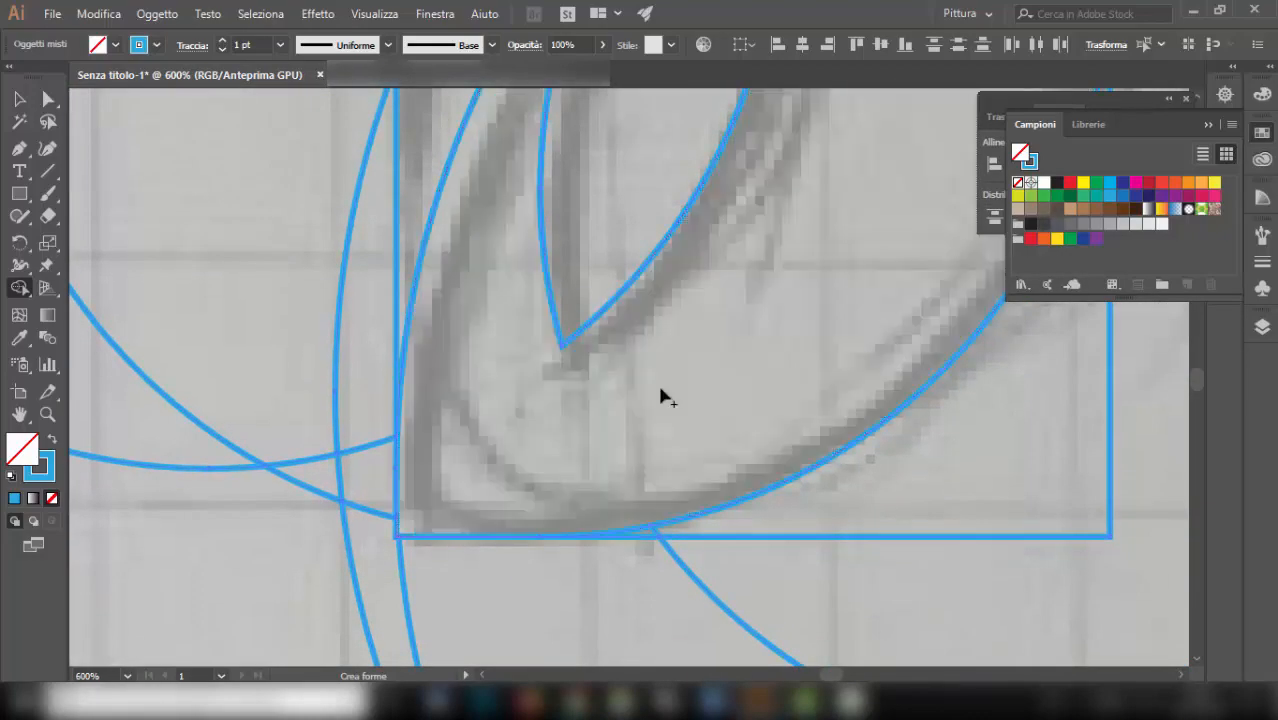
scroll(690, 365, up, 2)
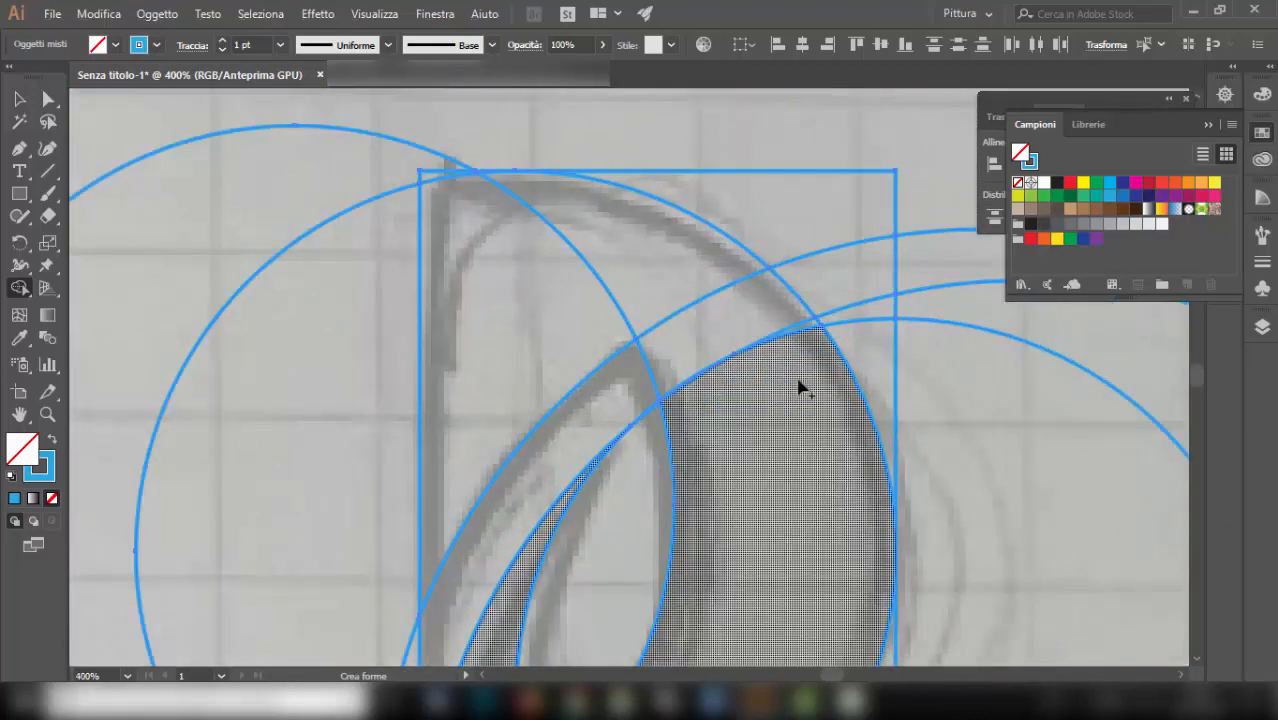
scroll(548, 227, up, 4)
scroll(494, 187, down, 6)
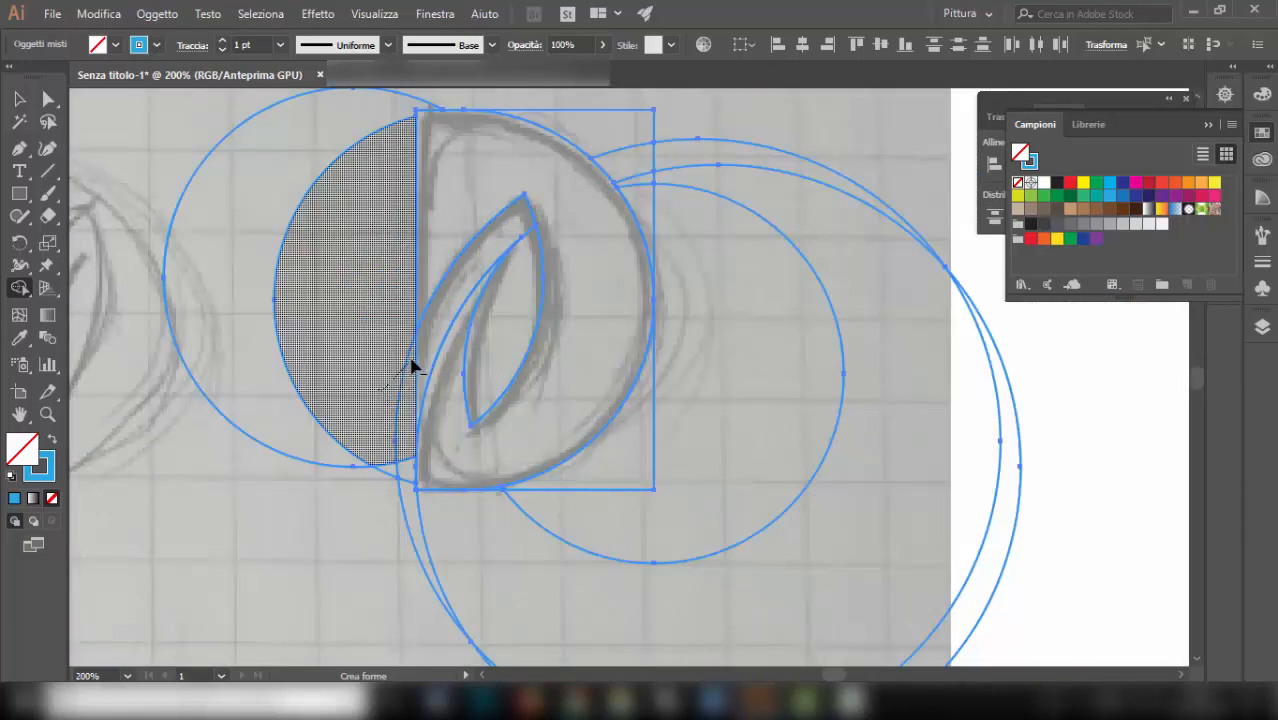
Remove the leaf-opening regions and all leftover circle and rectangle pieces outside the D with the Shape Builder tool.
drag(411, 367, 424, 356)
drag(530, 265, 522, 231)
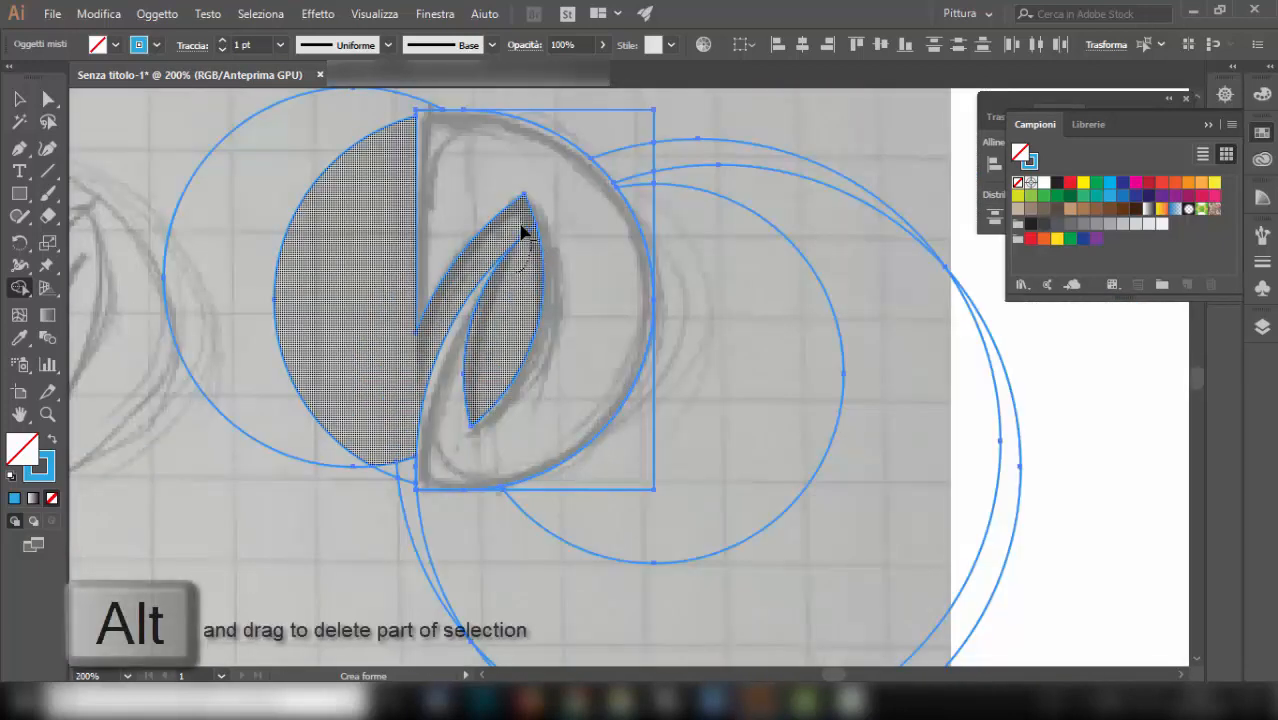
scroll(425, 343, up, 5)
scroll(556, 337, down, 7)
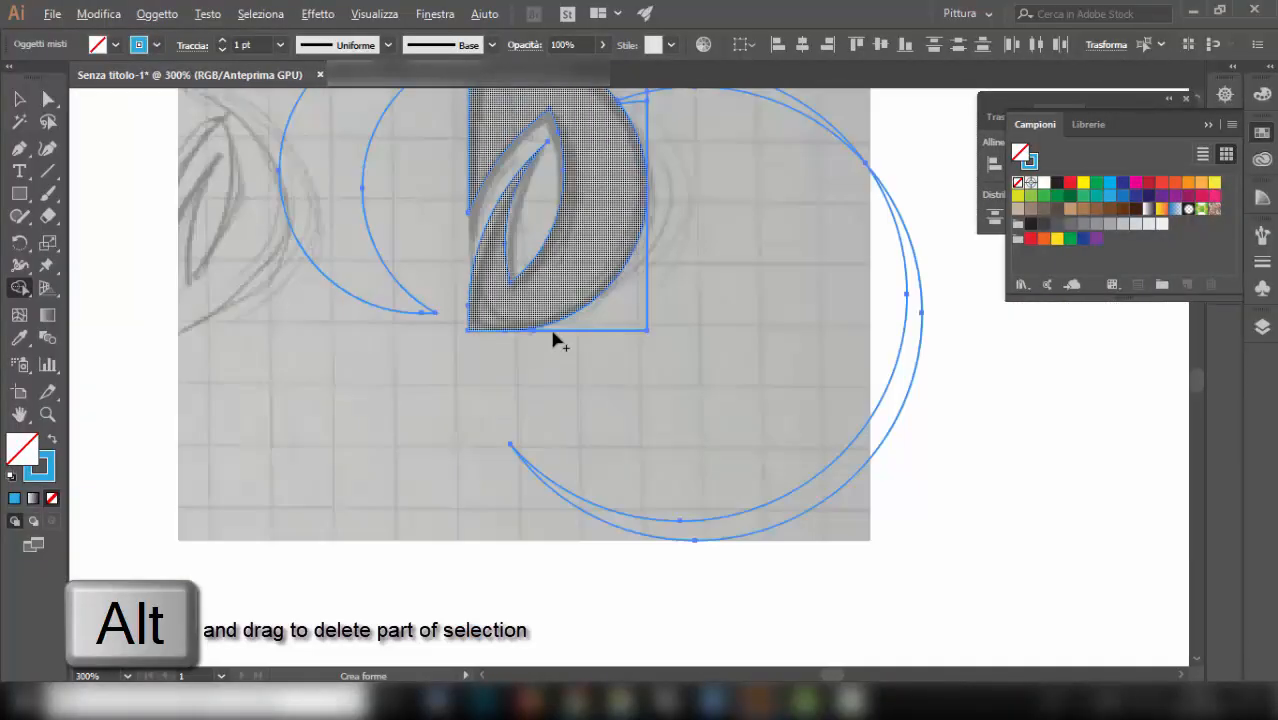
scroll(796, 271, up, 4)
scroll(300, 220, up, 3)
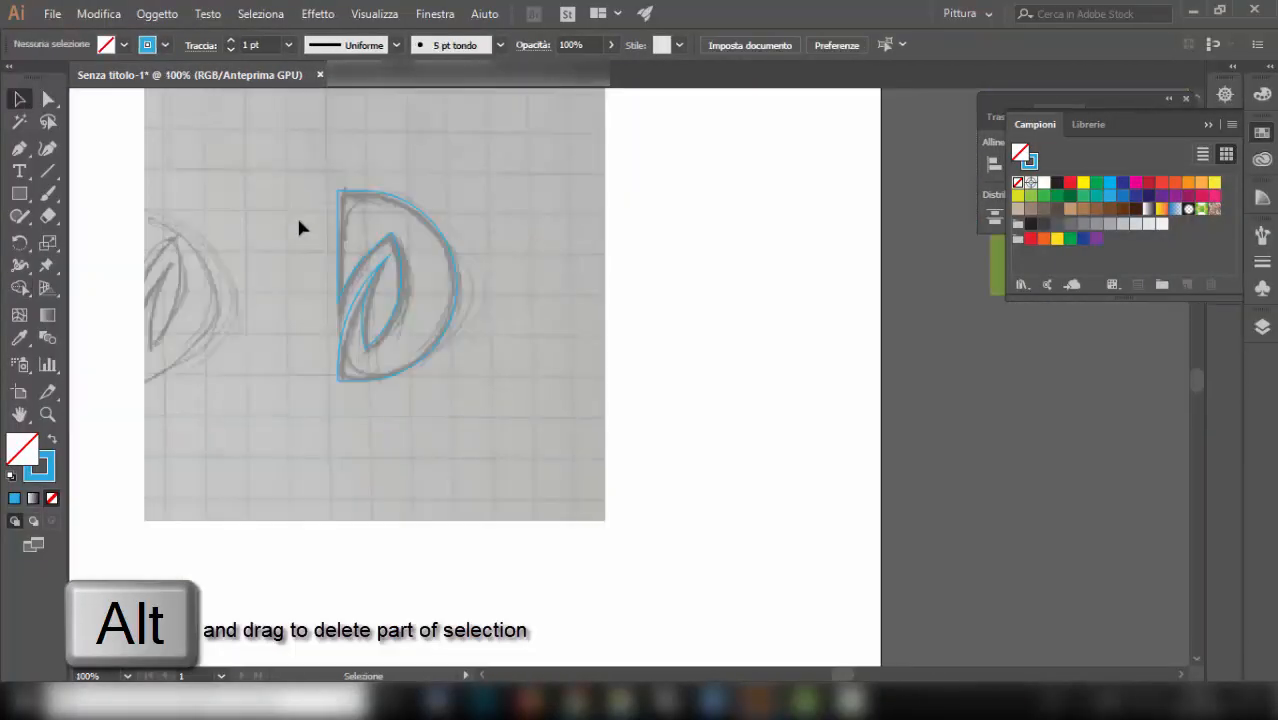
Delete the pencil sketch image from behind the D outline.
drag(300, 220, 391, 308)
click(258, 189)
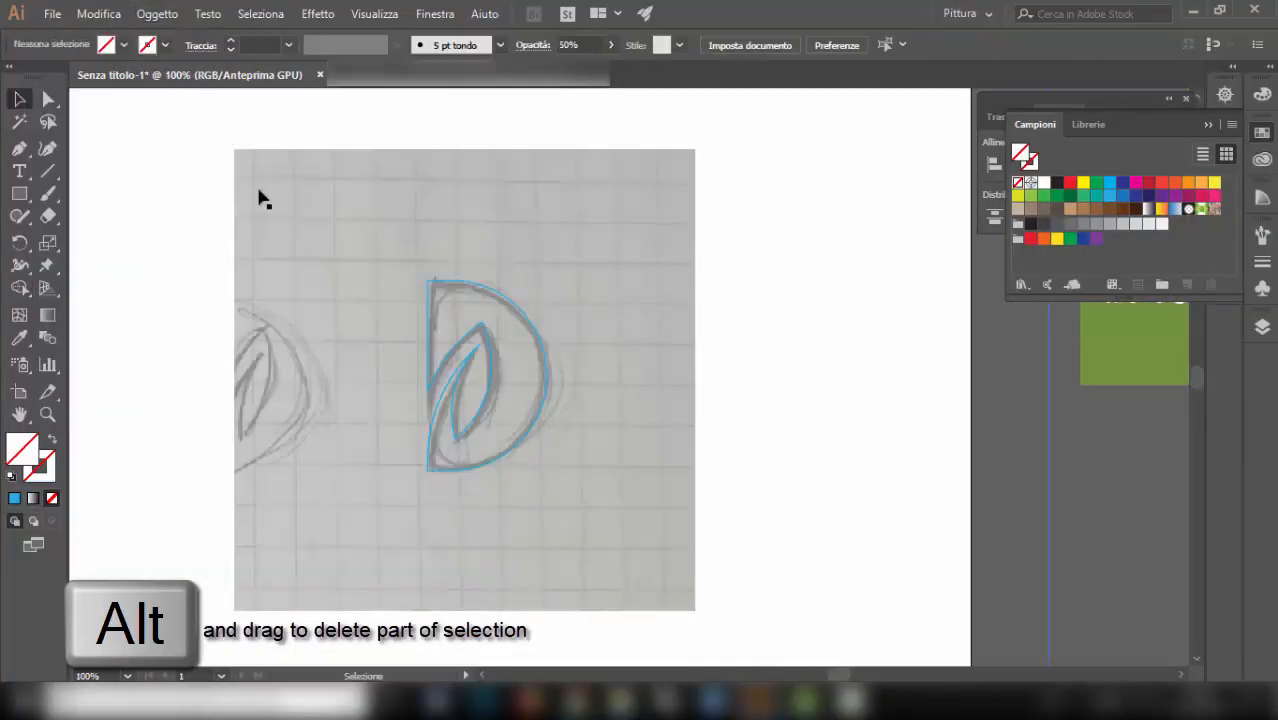
key(Delete)
Swap the D's stroke and fill, and color it with the Eyedropper from the #a5cd39 swatch.
drag(271, 220, 485, 380)
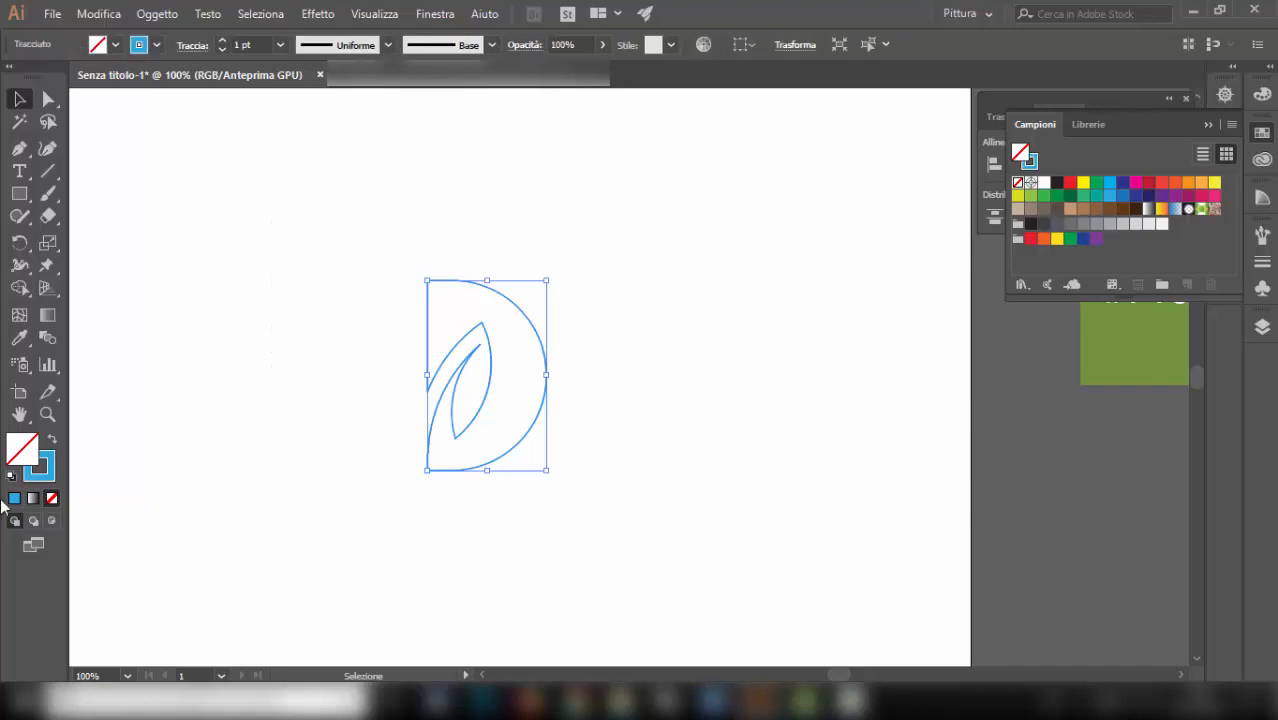
click(51, 445)
scroll(244, 426, right, 7)
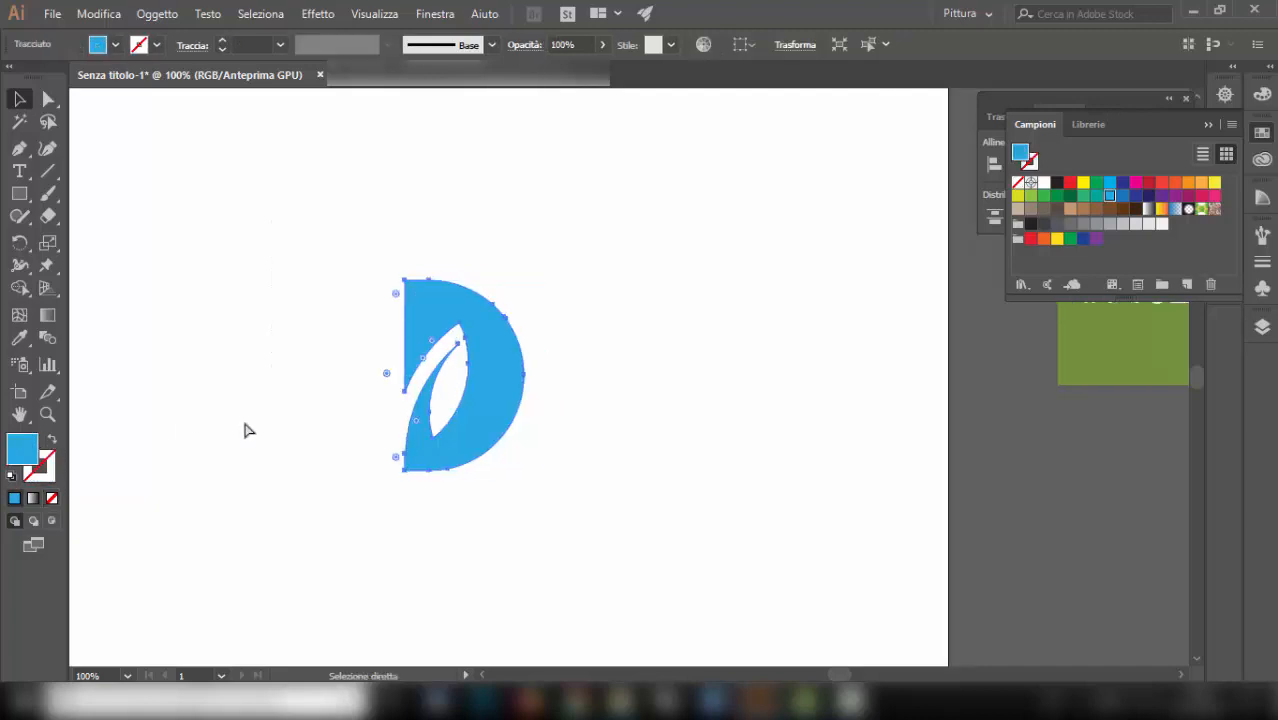
scroll(246, 421, down, 2)
scroll(293, 368, left, 4)
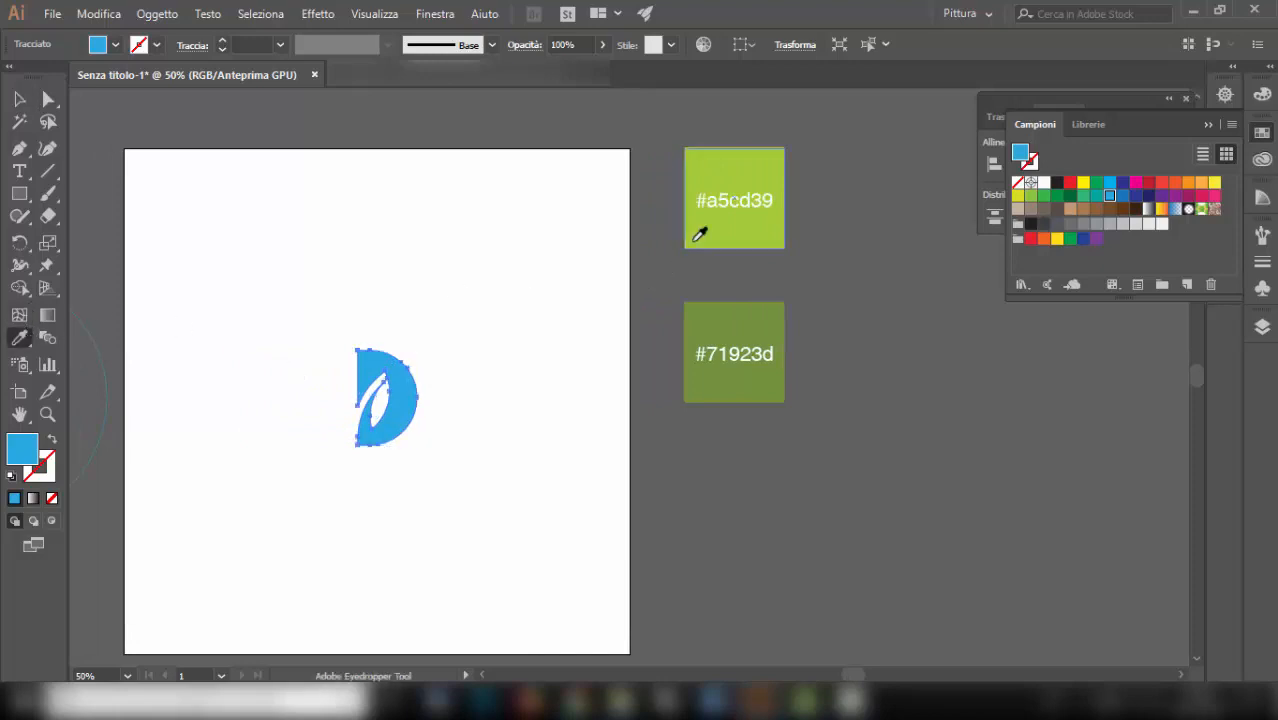
click(694, 241)
click(19, 99)
click(163, 177)
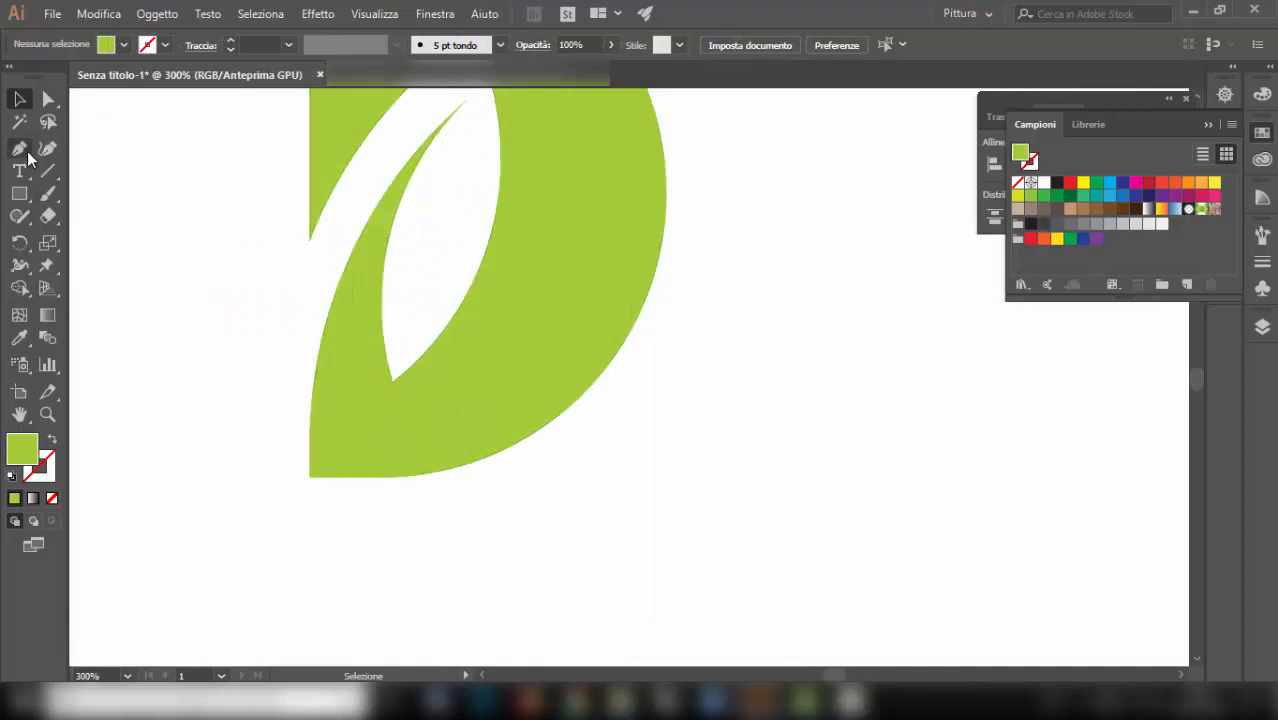
Draw a closed curved shape over the leaf opening with the Pen tool, slightly overlapping the D along its sides and lower tip.
scroll(290, 235, up, 1)
click(466, 122)
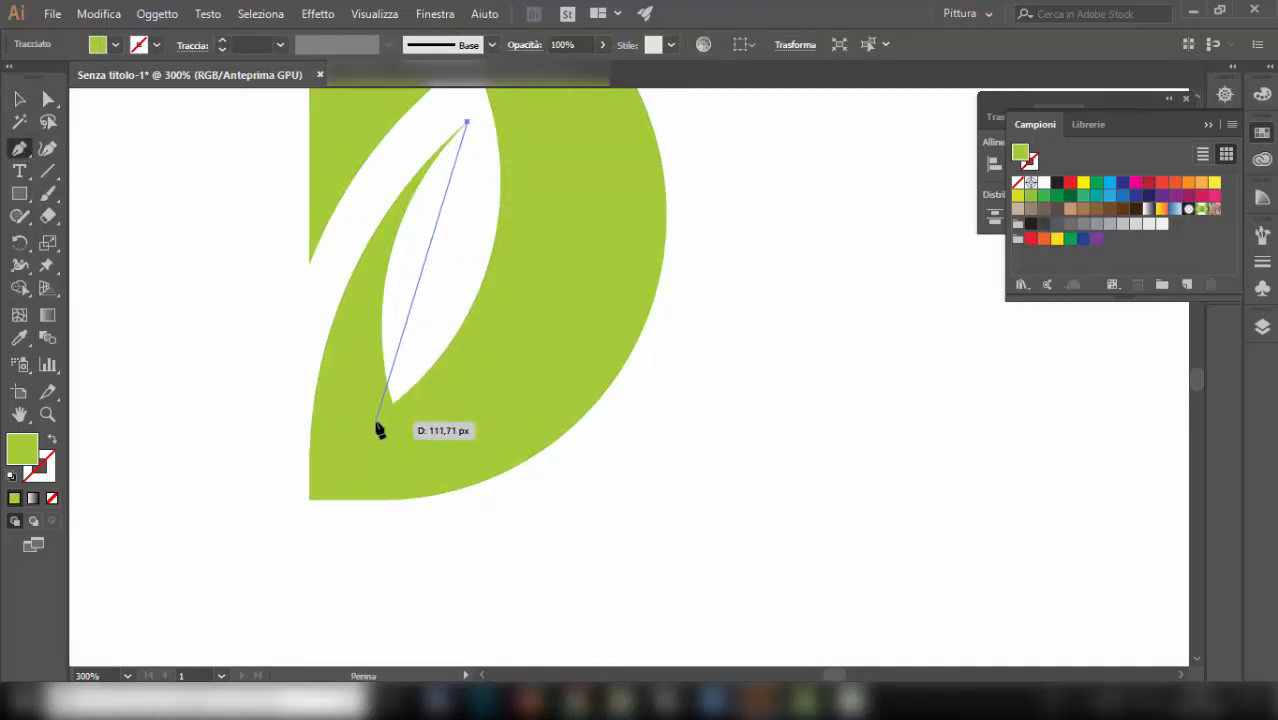
drag(376, 422, 409, 628)
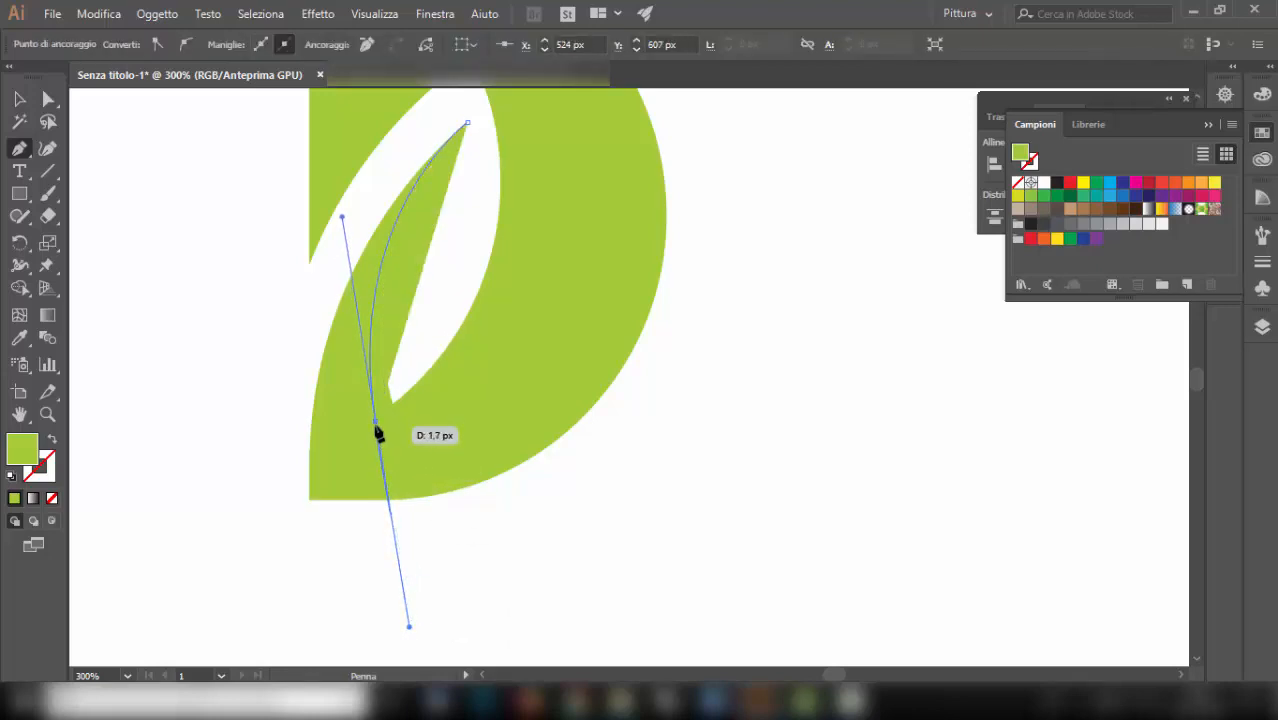
scroll(376, 422, down, 1)
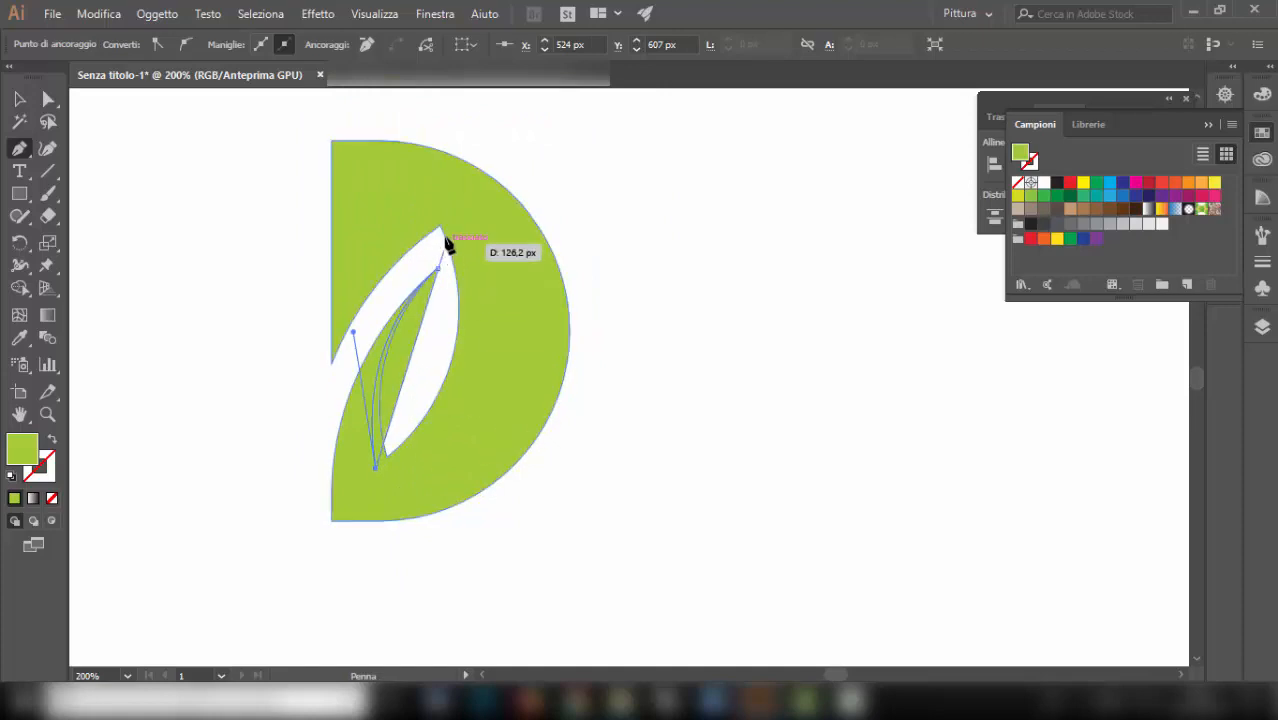
drag(441, 230, 363, 198)
scroll(377, 185, down, 1)
scroll(379, 198, up, 3)
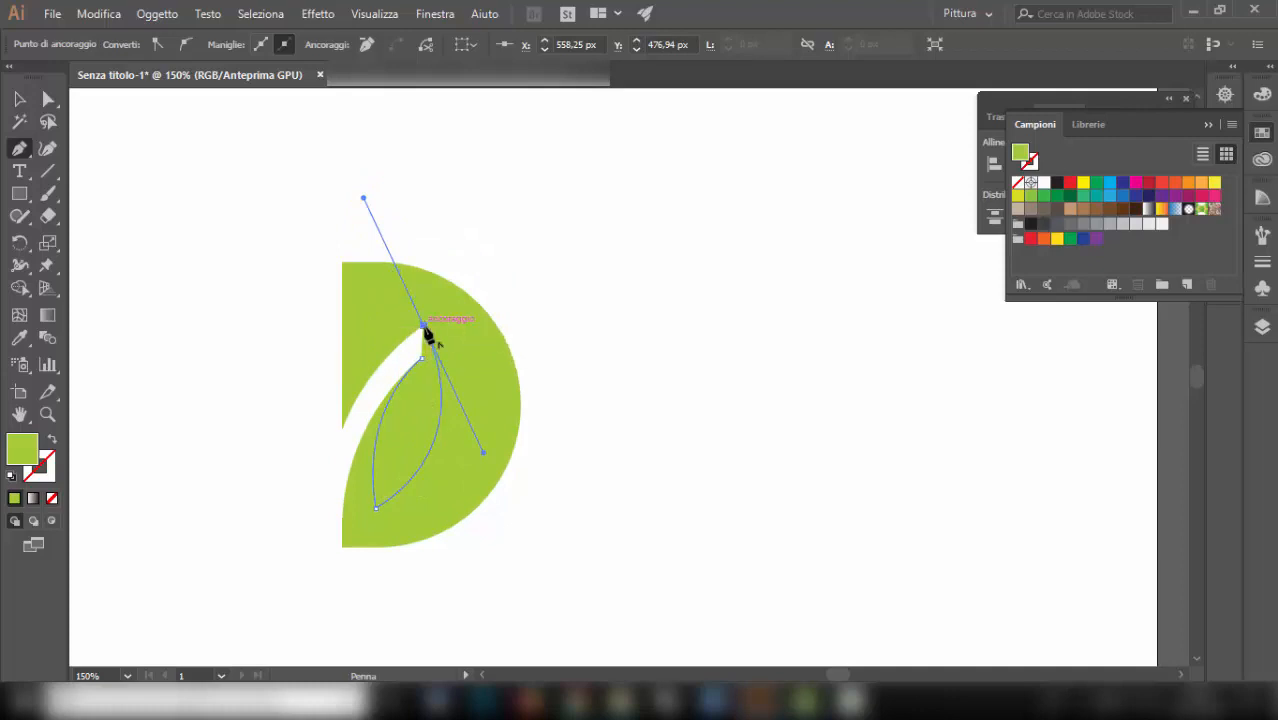
click(19, 99)
click(157, 164)
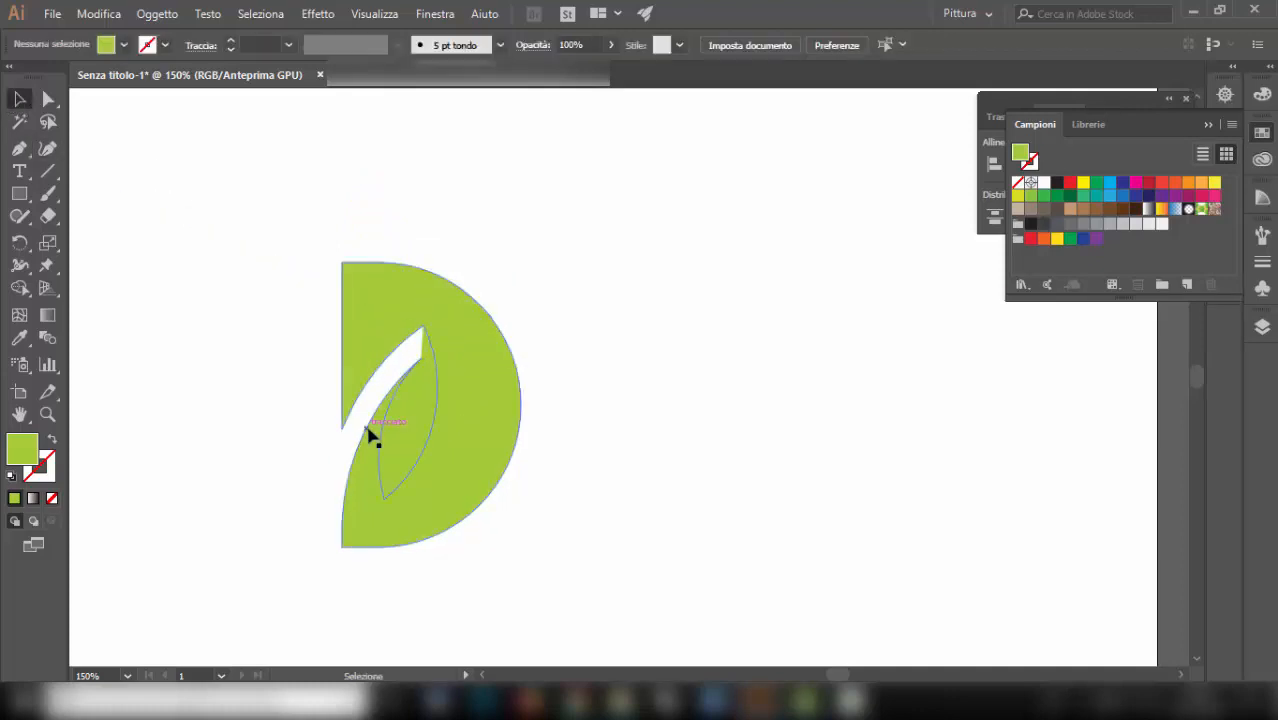
Remove the part of the new shape covering the white leaf opening with the Shape Builder tool, keeping the thin shadow rim.
click(398, 439)
shift+click(447, 482)
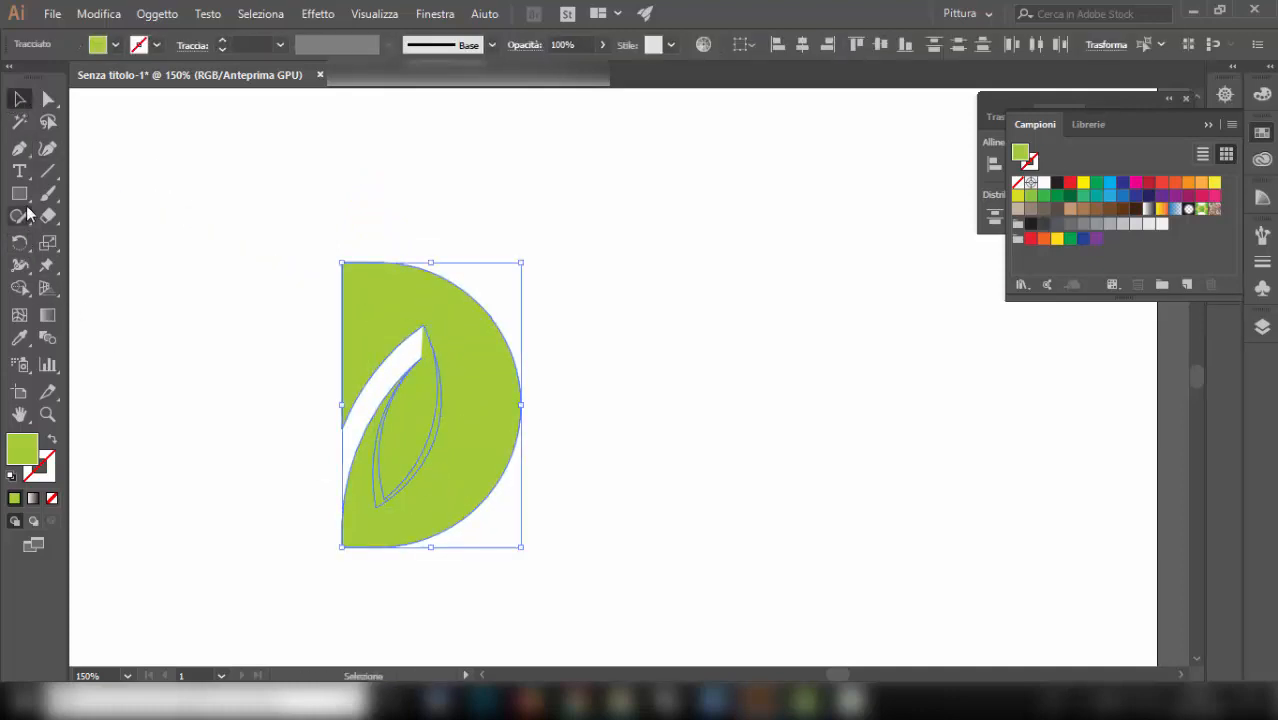
click(19, 287)
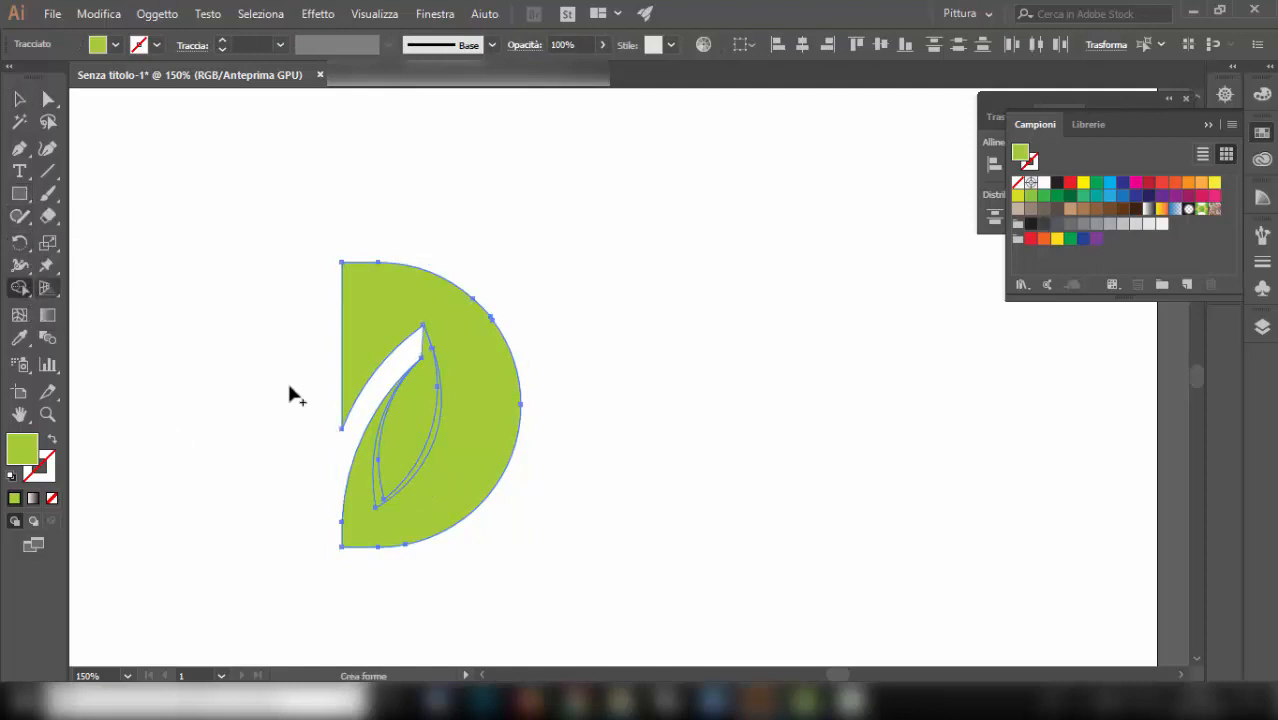
click(19, 99)
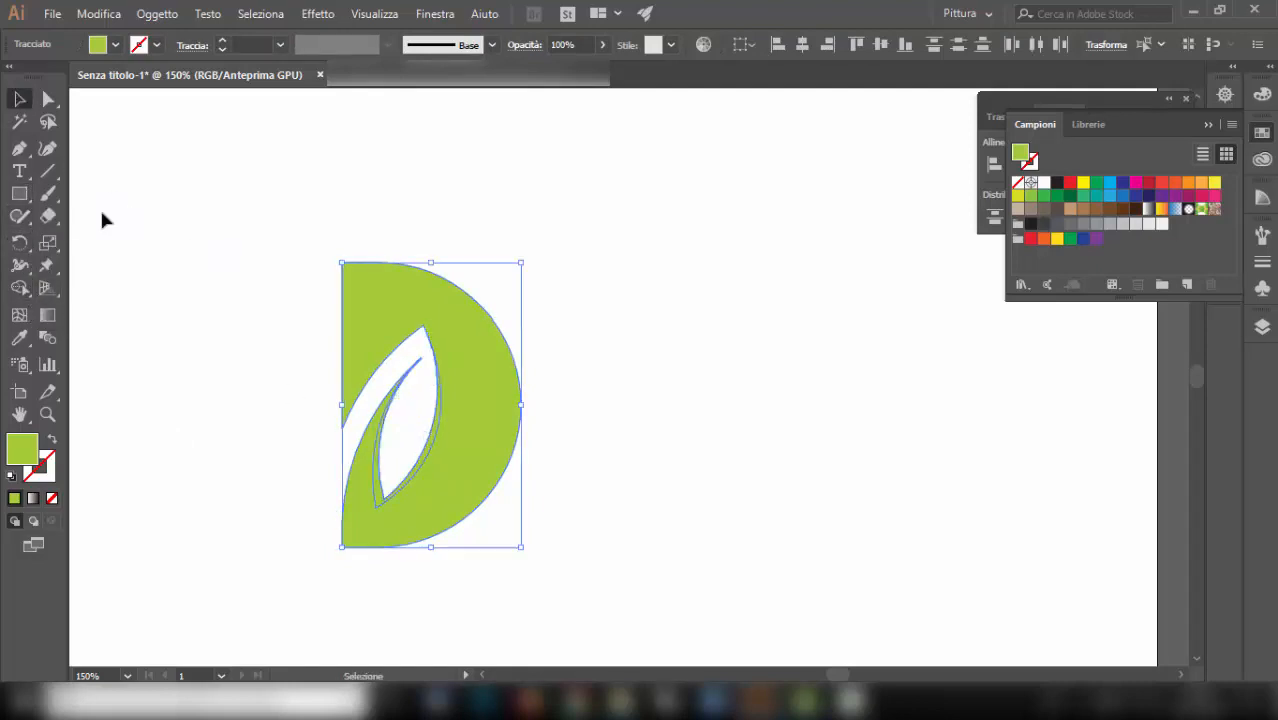
click(200, 320)
Color the thin shadow rim around the leaf with the Eyedropper from the #71923d swatch.
click(378, 470)
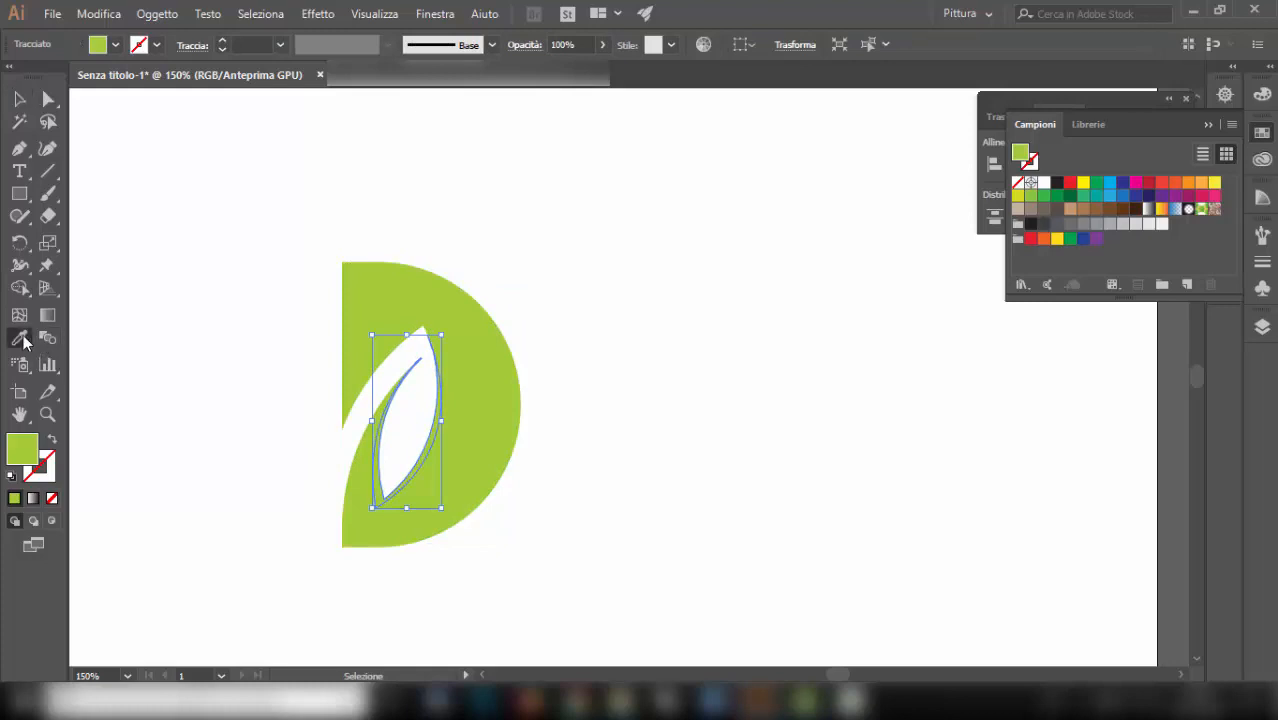
click(22, 341)
scroll(334, 390, down, 2)
scroll(336, 397, down, 1)
click(600, 390)
scroll(598, 389, up, 1)
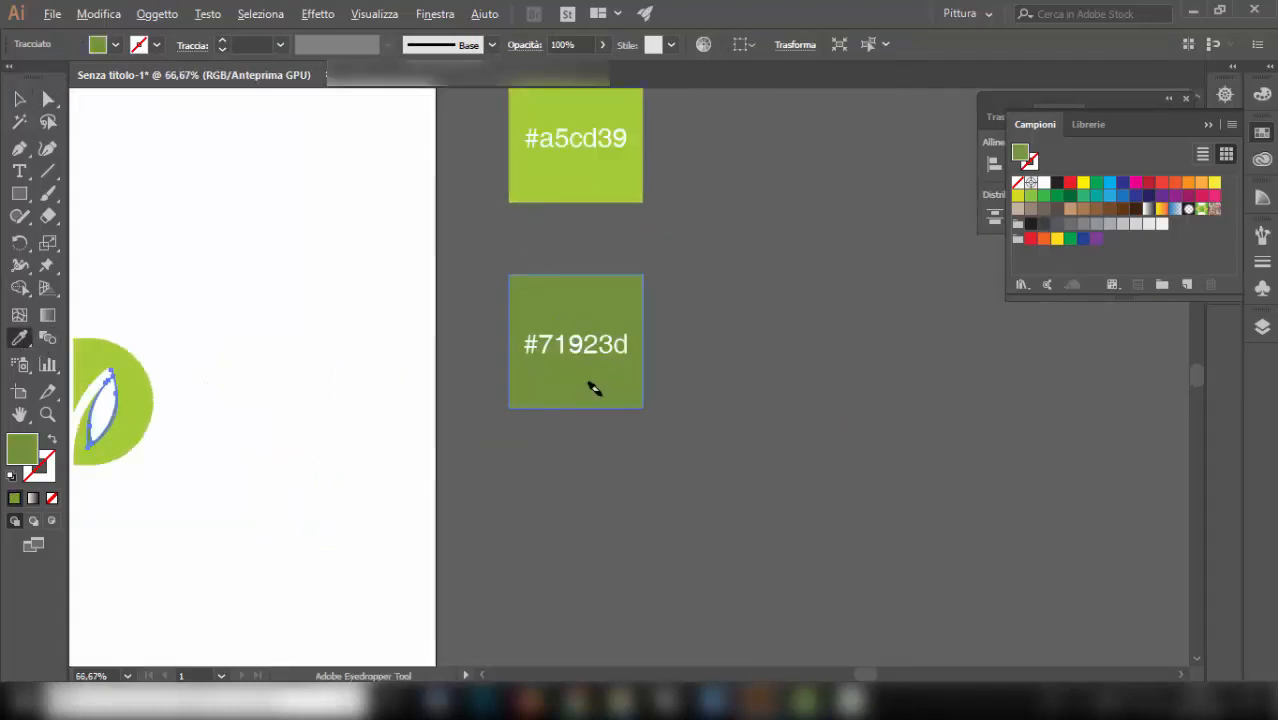
scroll(594, 388, up, 1)
scroll(500, 470, left, 4)
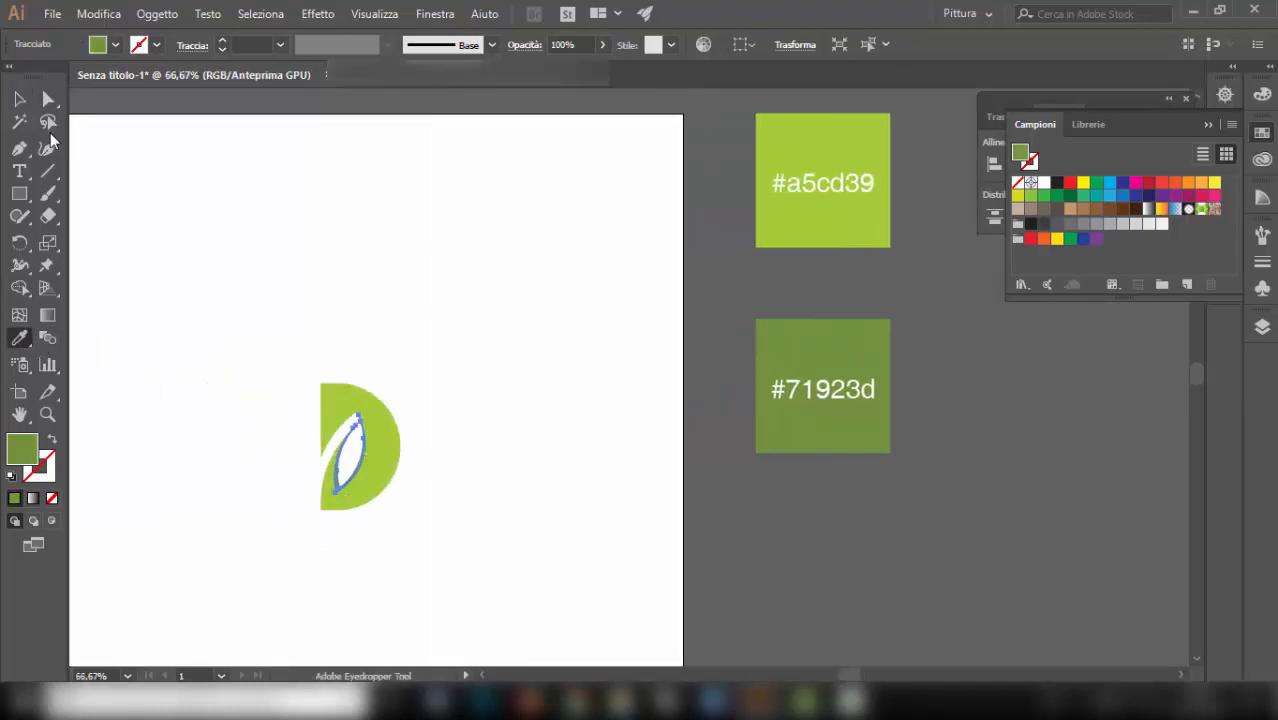
click(19, 99)
click(196, 315)
scroll(336, 392, left, 1)
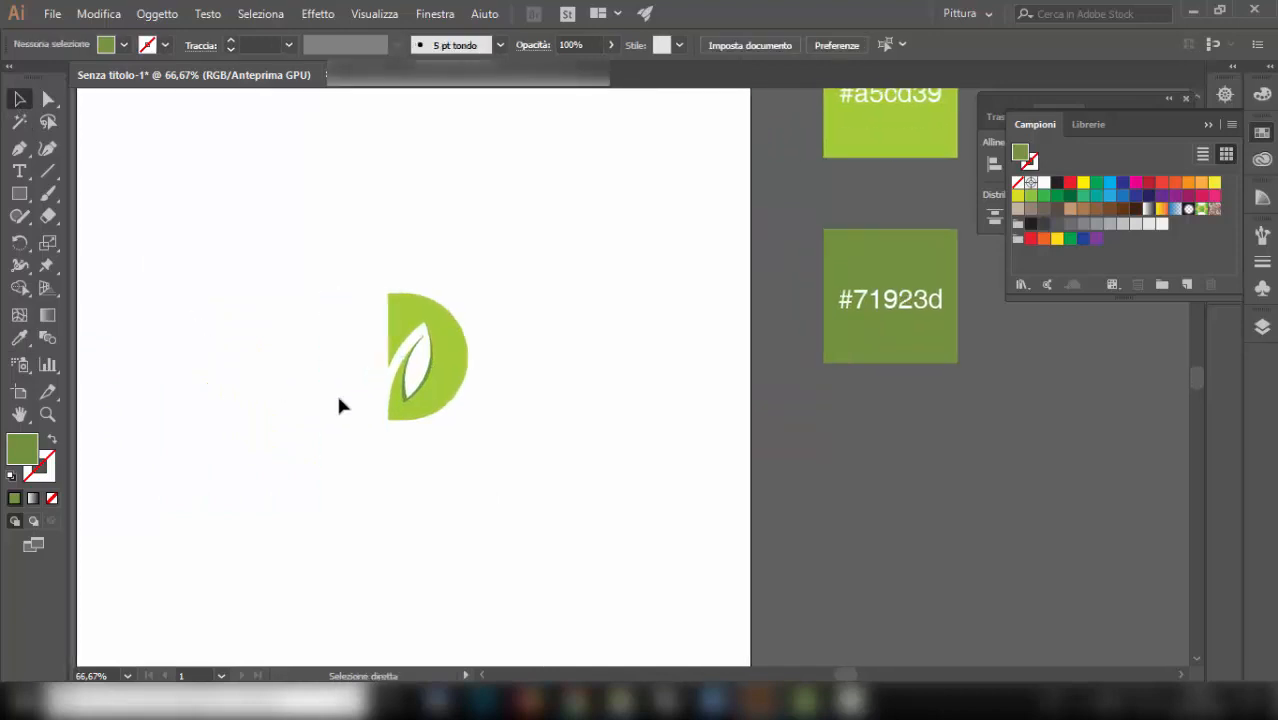
Reshape the shadow's outer right curve by adjusting its upper direction handle so the rim thickens toward the lower tip.
scroll(367, 393, up, 3)
scroll(576, 385, up, 2)
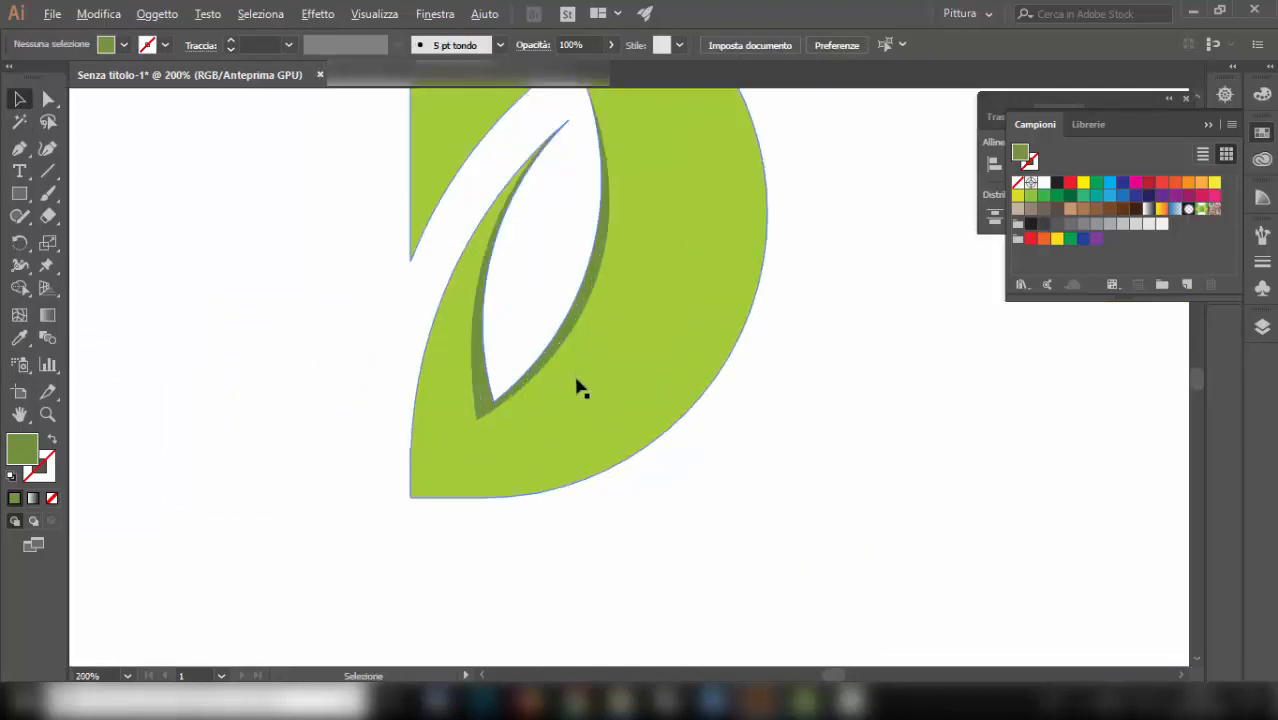
click(524, 362)
click(48, 99)
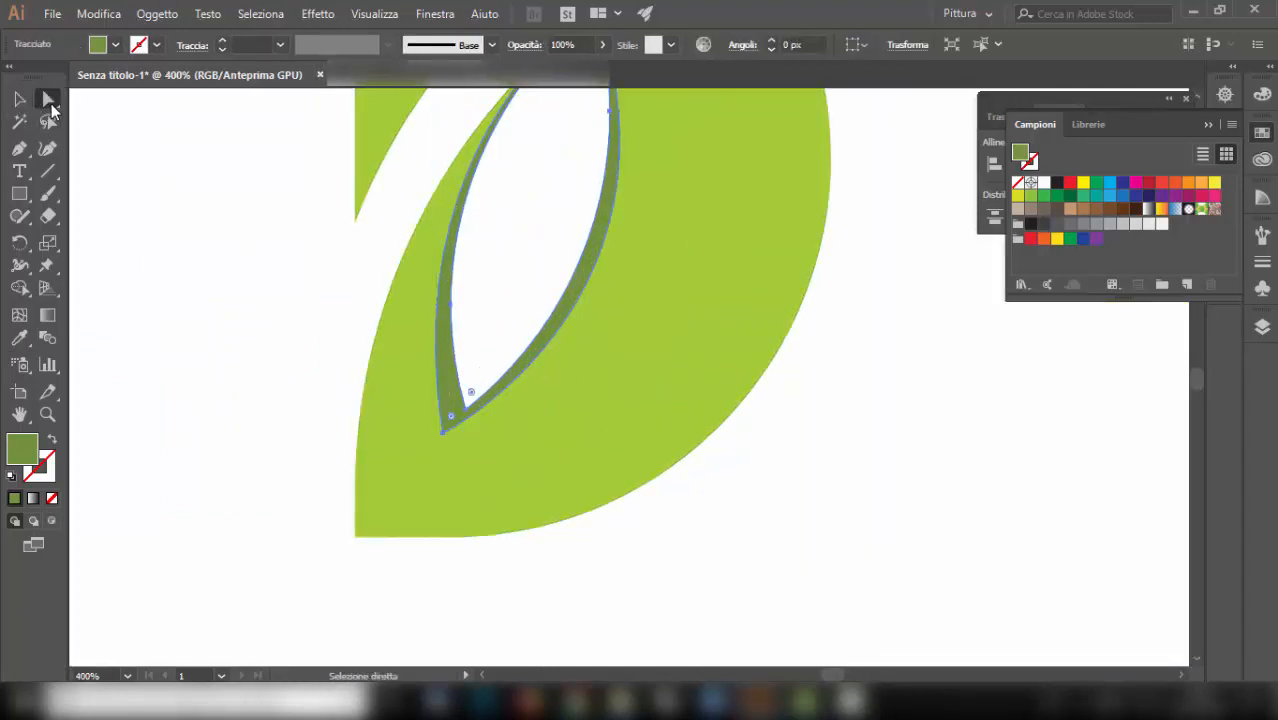
click(442, 430)
scroll(693, 417, up, 3)
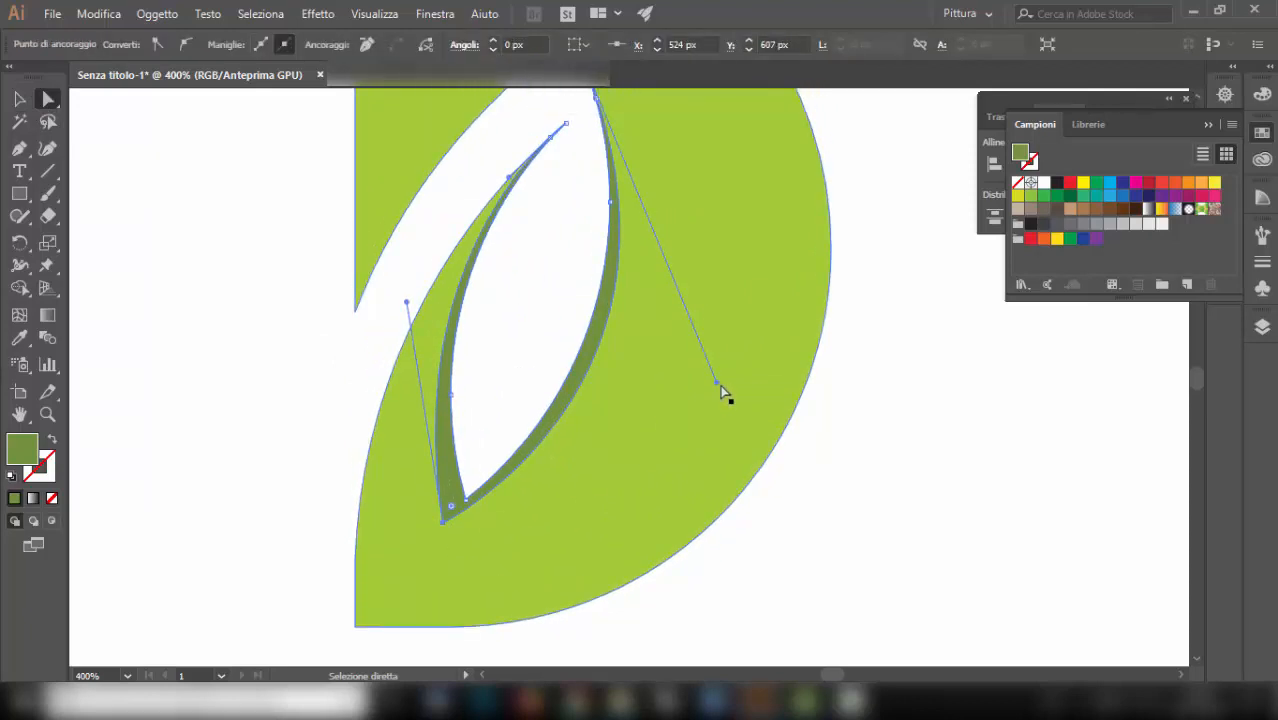
mouse_move(716, 384)
mouse_down()
mouse_move(756, 414)
mouse_move(684, 456)
mouse_move(712, 466)
mouse_move(707, 404)
mouse_up()
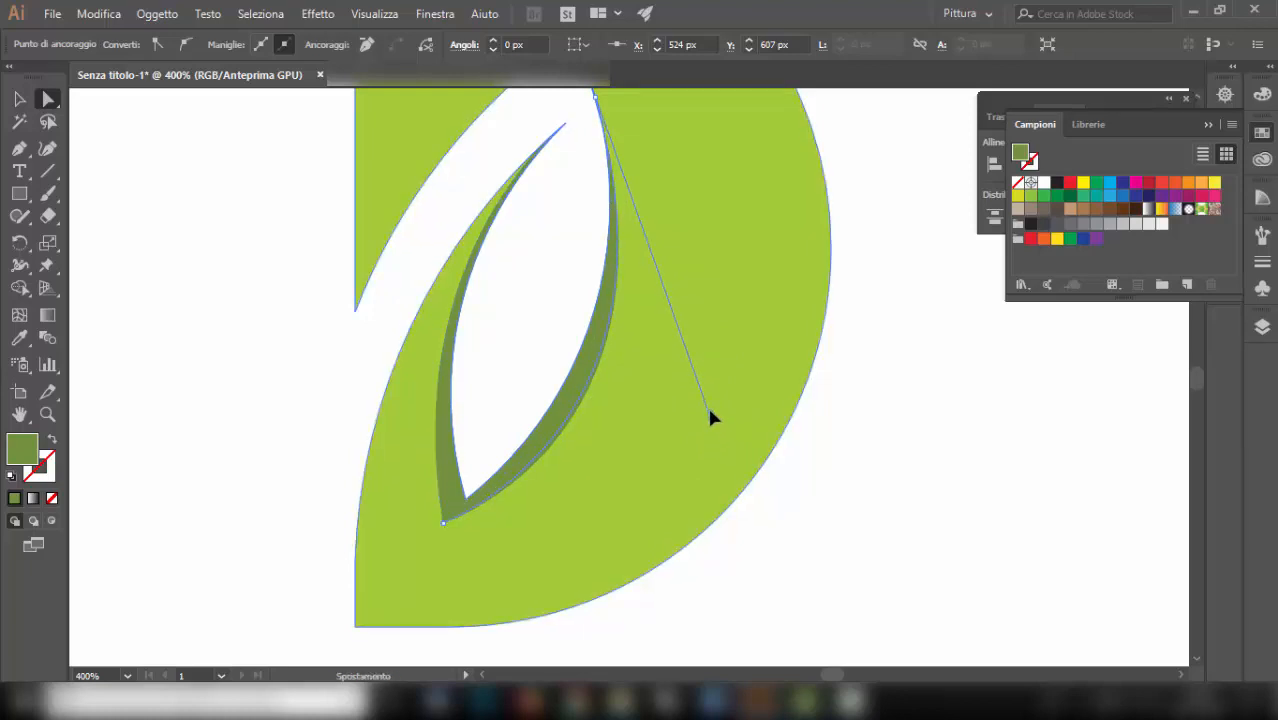
Move the shadow's lower tip to X 526.5 px, Y 609.75 px and widen its left curve with the direction handle.
click(443, 522)
drag(443, 522, 452, 534)
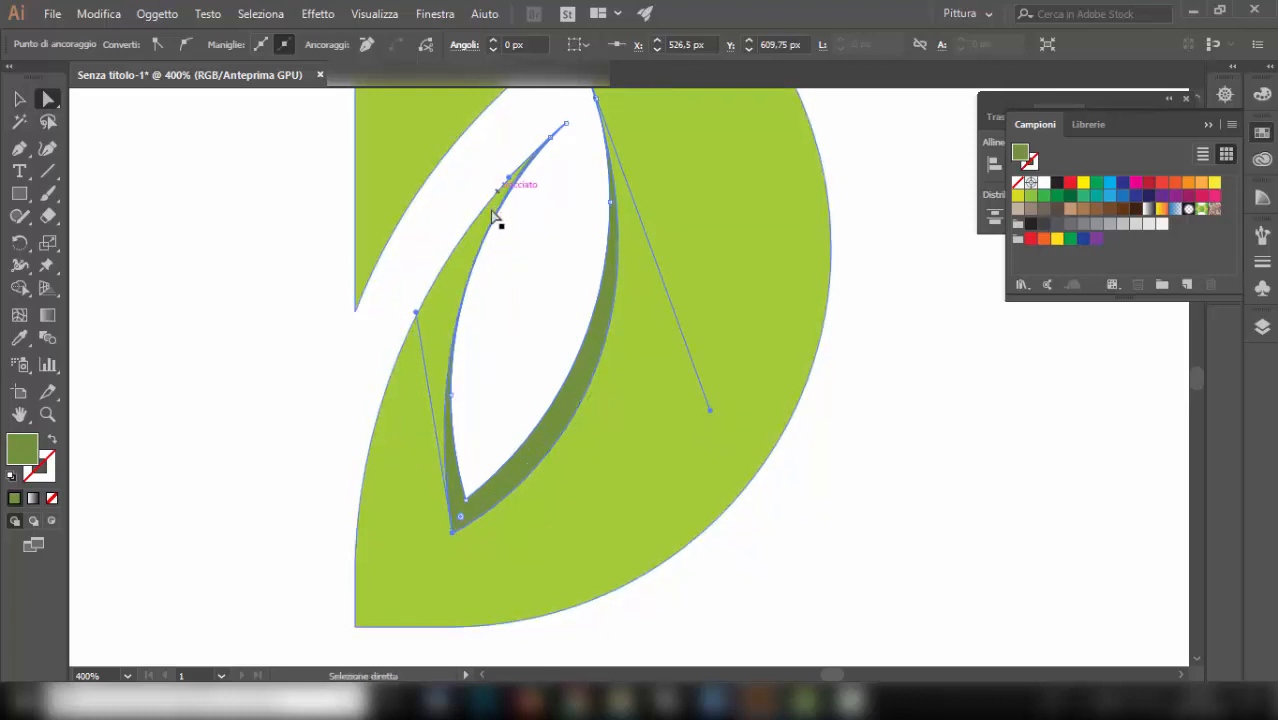
drag(417, 315, 404, 301)
scroll(685, 420, up, 5)
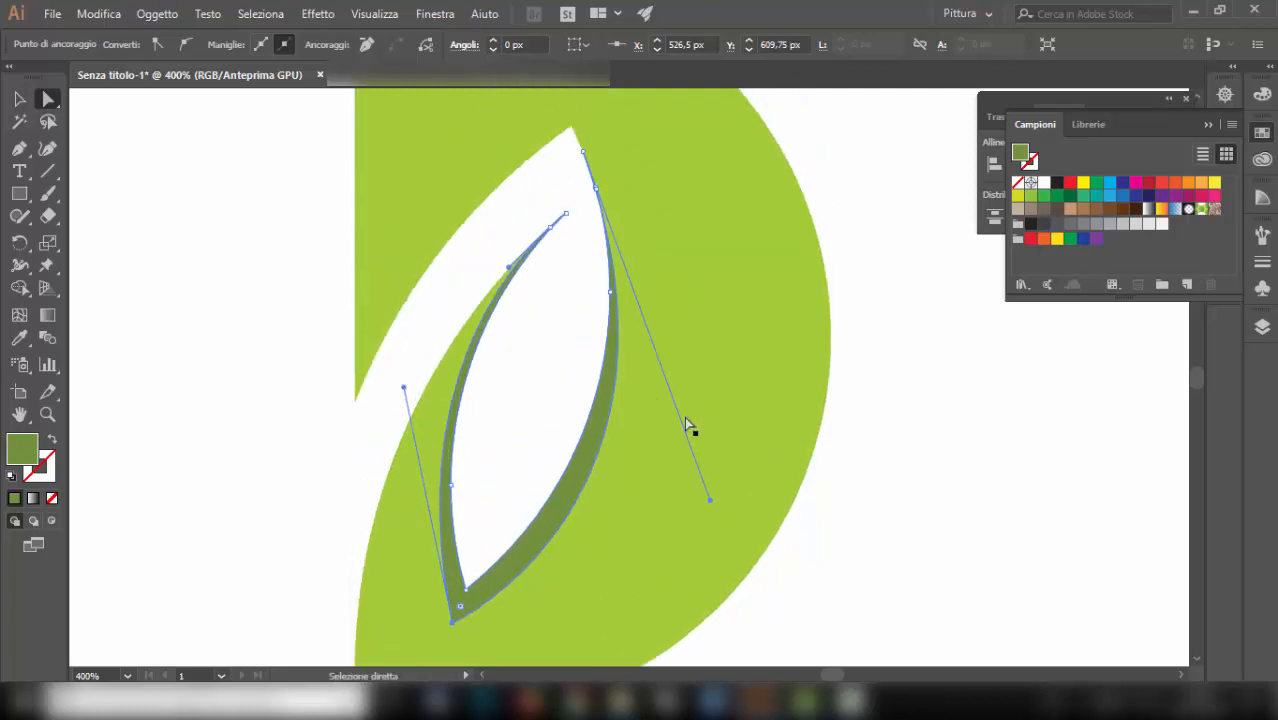
click(19, 99)
click(232, 196)
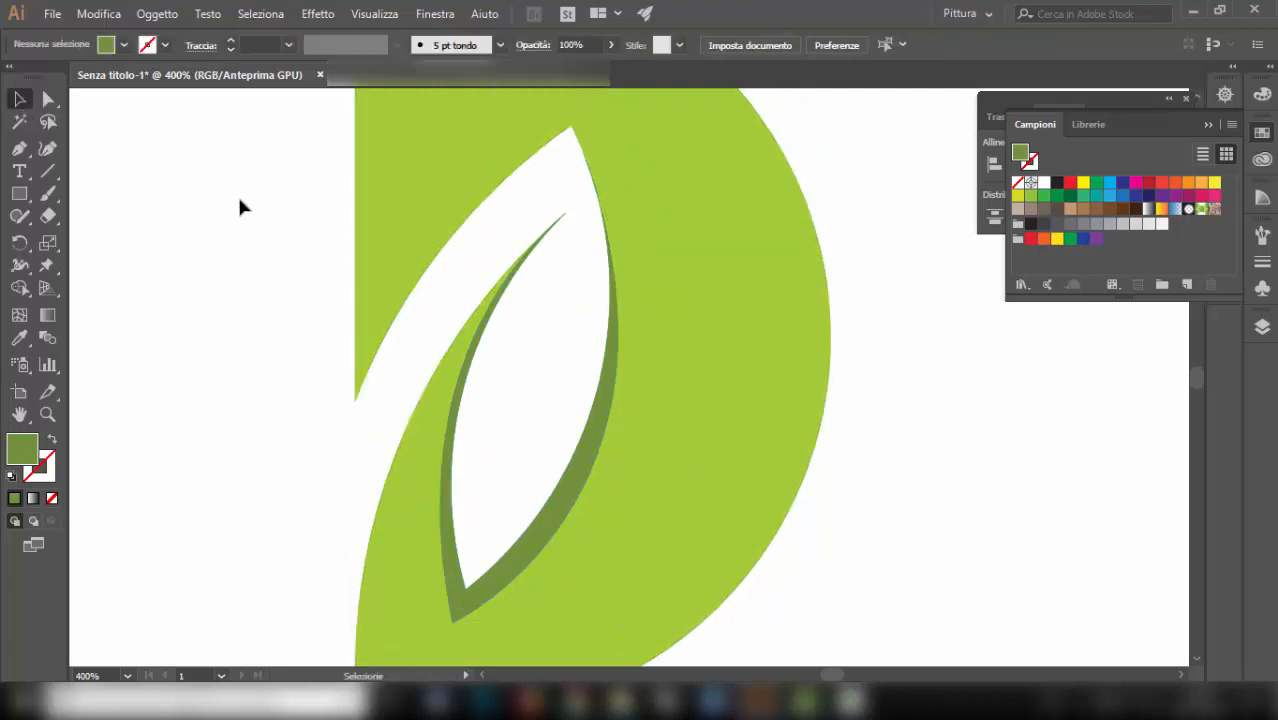
Draw a filled polygon with the Pen tool over the D's left part, fully covering the leaf opening and its shadow rim.
scroll(240, 205, down, 2)
scroll(270, 250, up, 2)
scroll(295, 273, left, 3)
scroll(322, 277, down, 1)
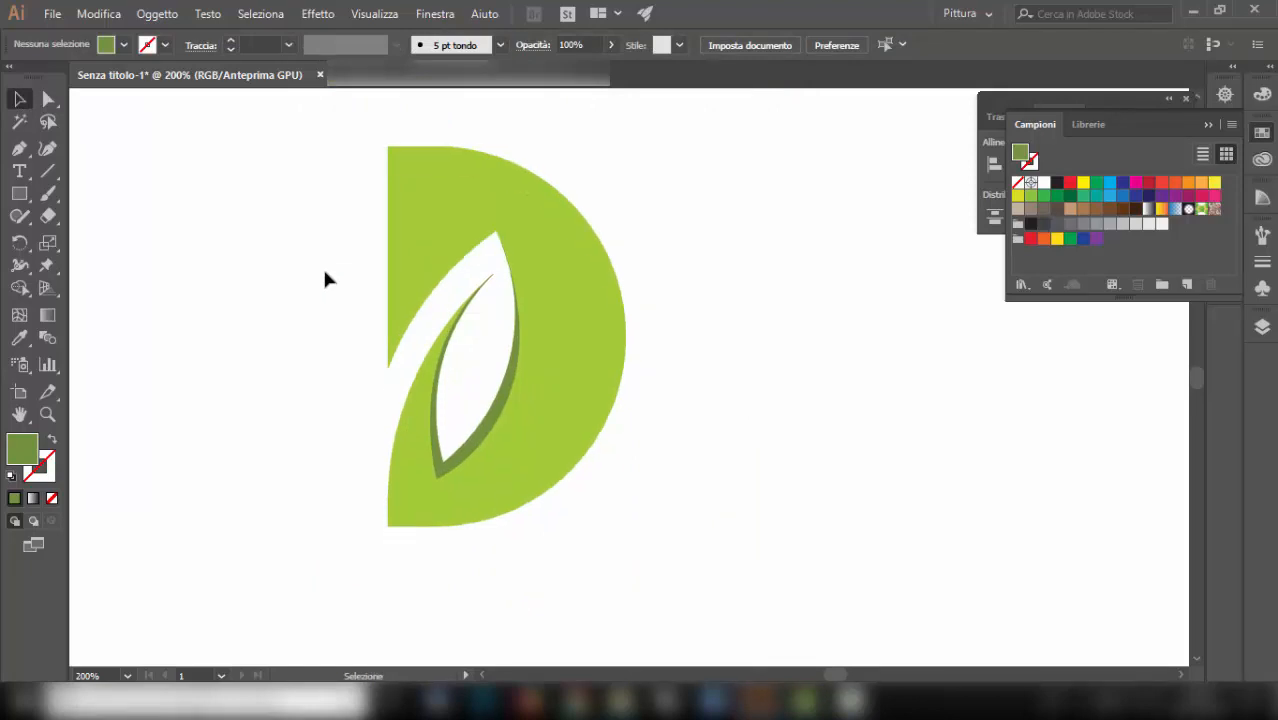
click(18, 150)
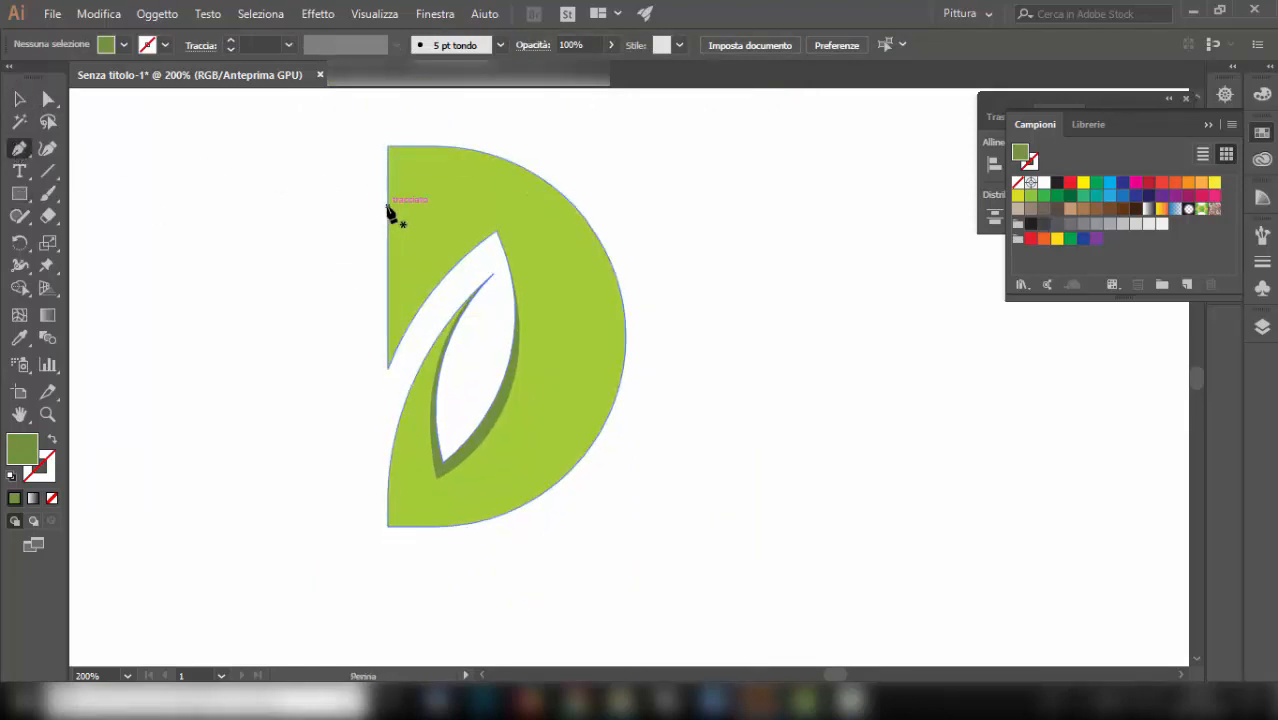
click(388, 207)
click(388, 525)
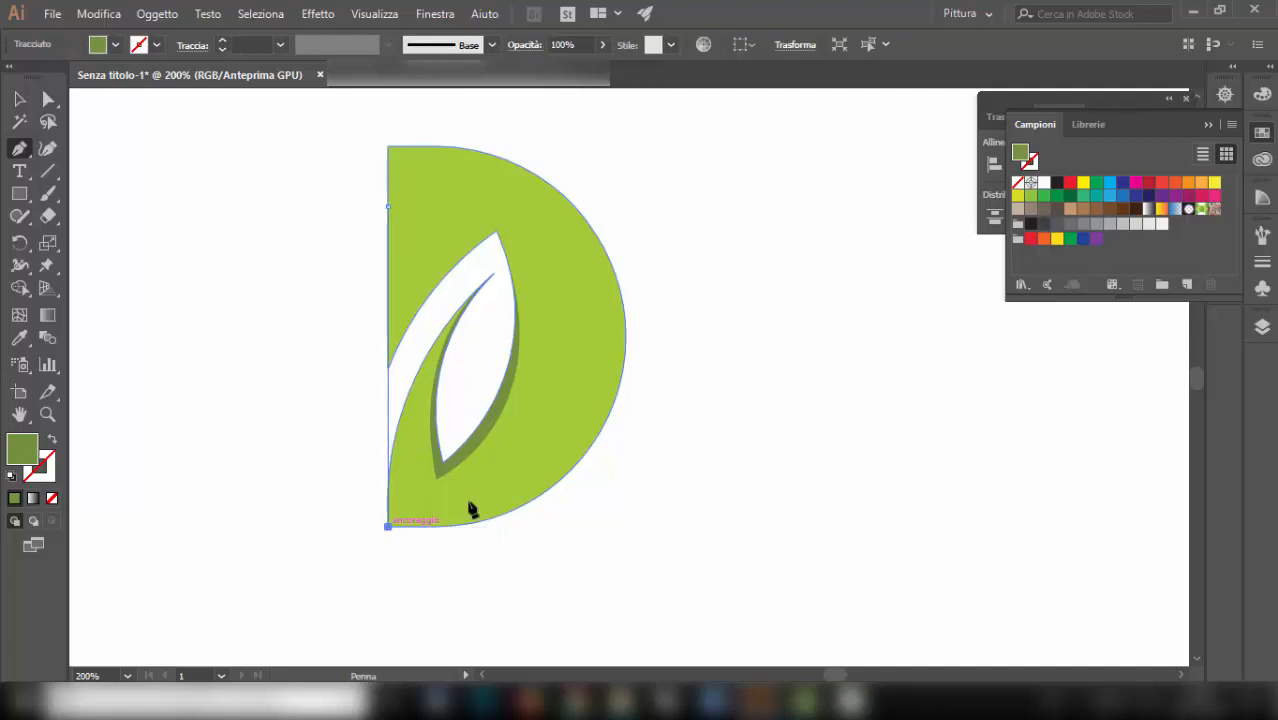
click(535, 481)
click(558, 317)
click(497, 207)
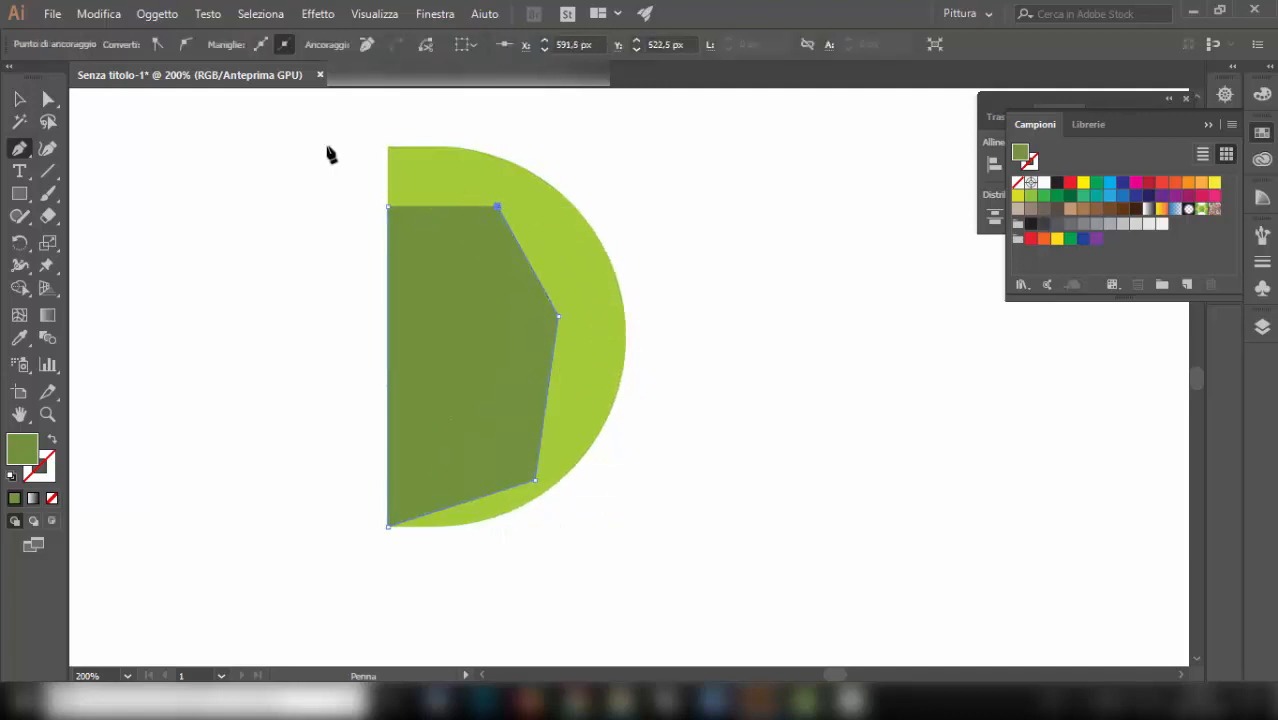
Separate the leaf-opening area from the polygon with the Shape Builder tool using the D shape, and delete the surplus polygon outside it.
click(19, 99)
shift+click(393, 173)
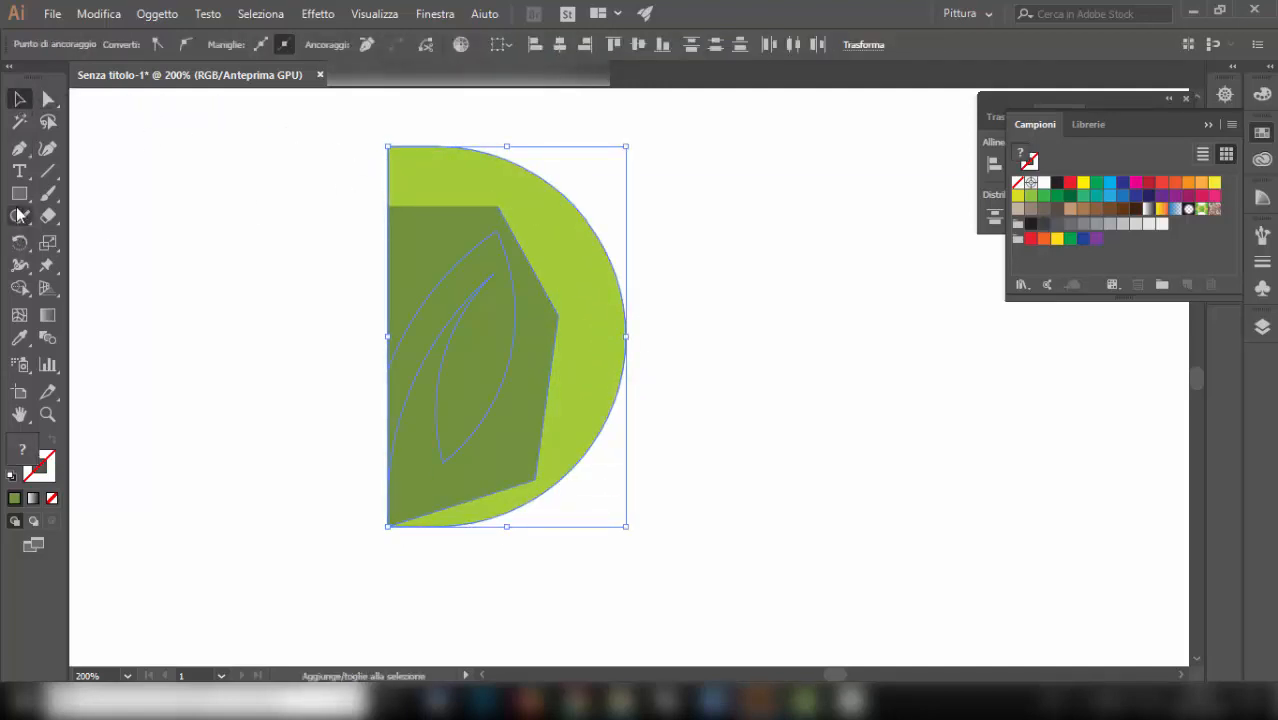
click(19, 287)
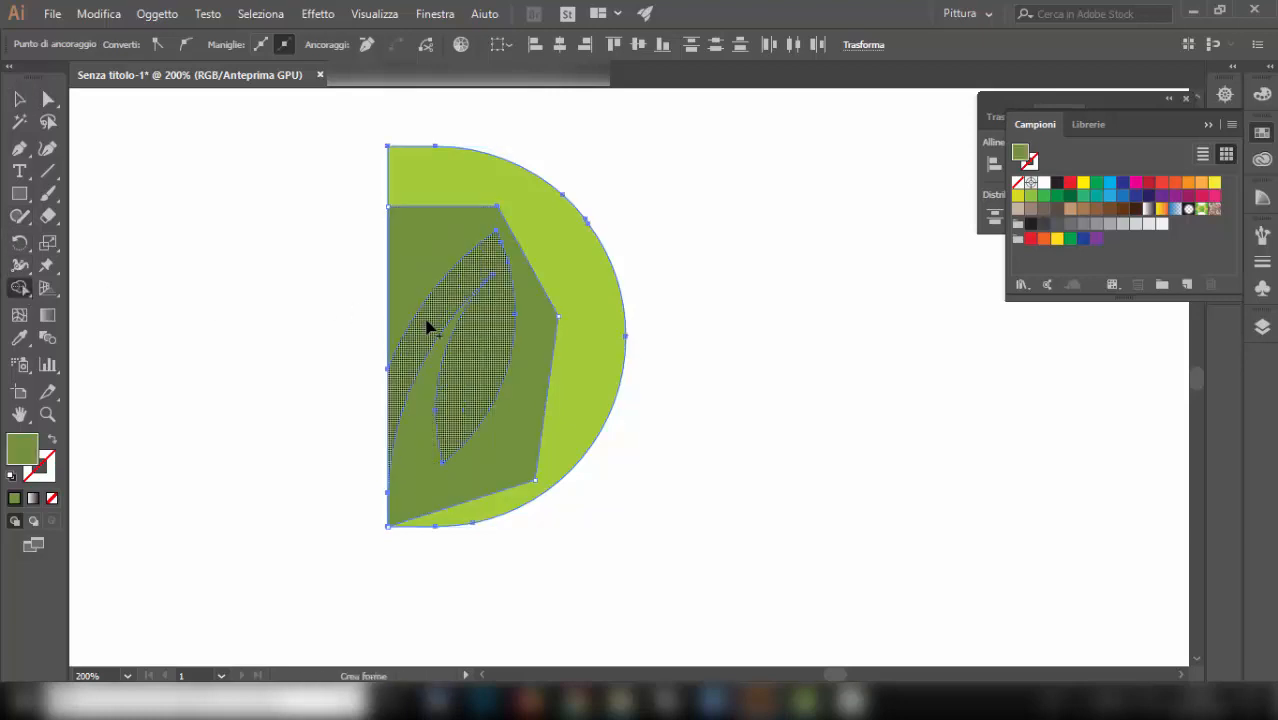
click(425, 320)
click(19, 99)
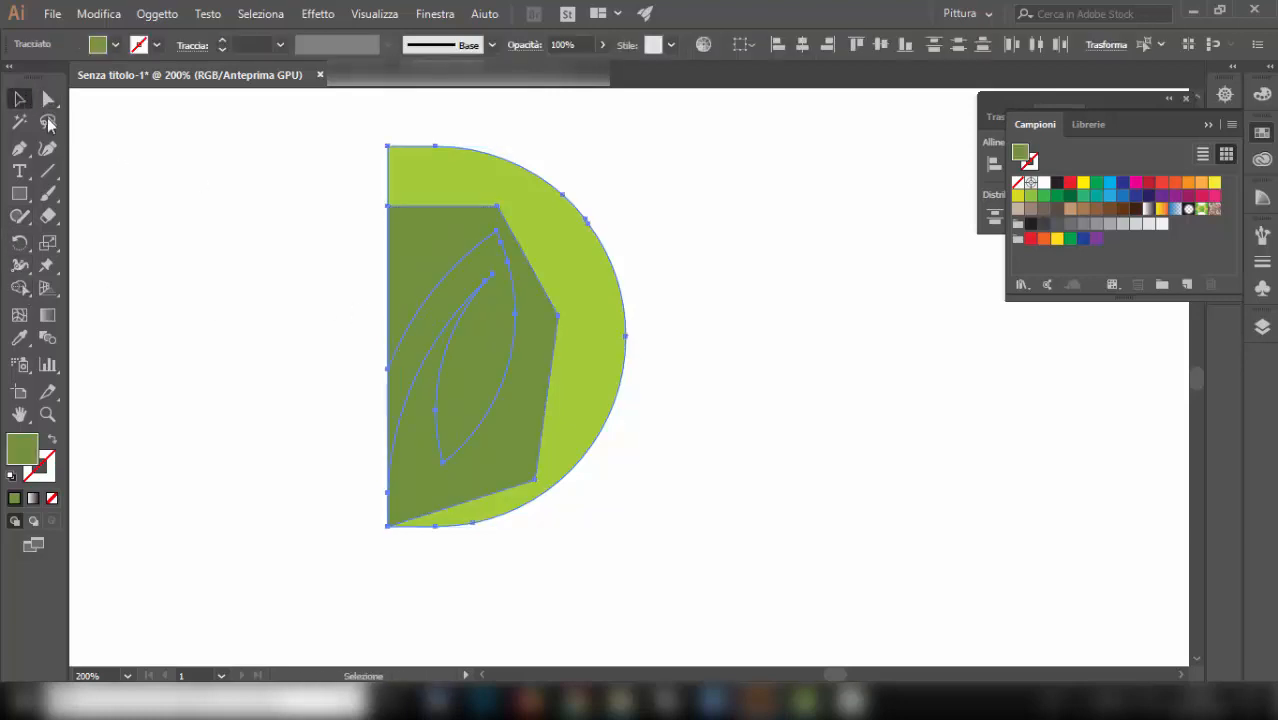
click(360, 232)
click(401, 246)
key(Delete)
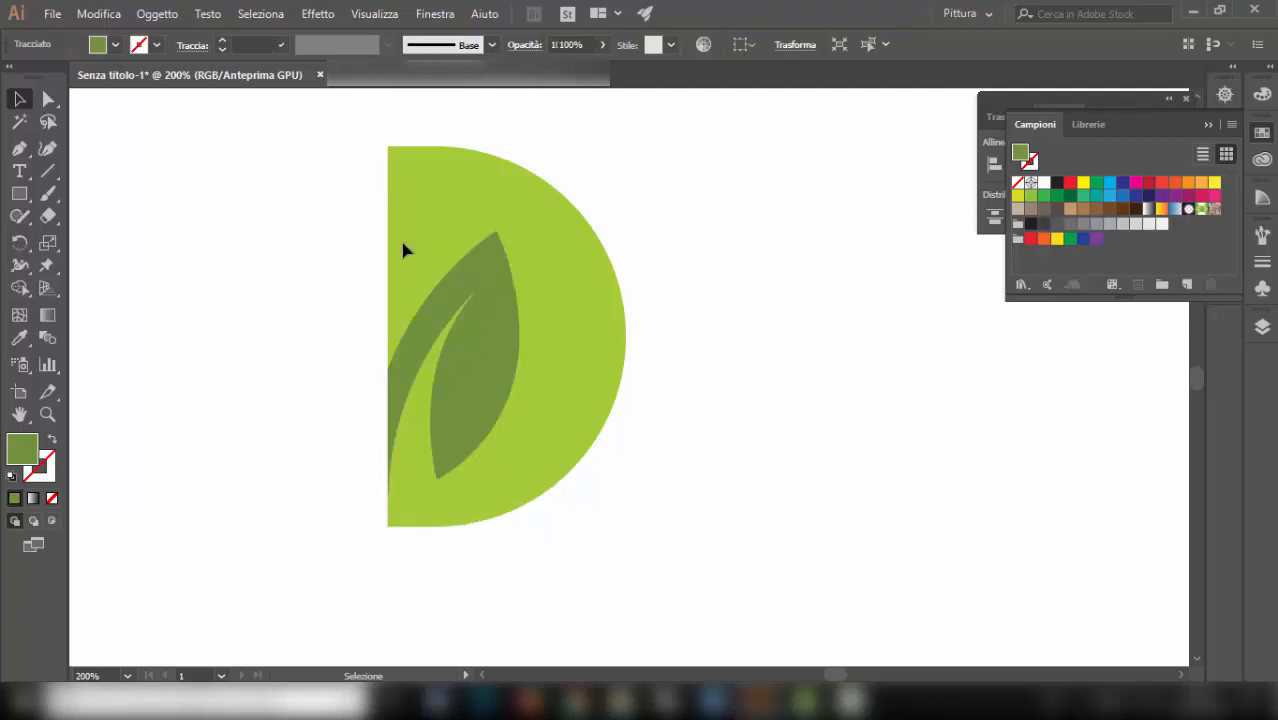
Fill the leaf piece with a blue swatch to distinguish it from the green shadow.
click(480, 377)
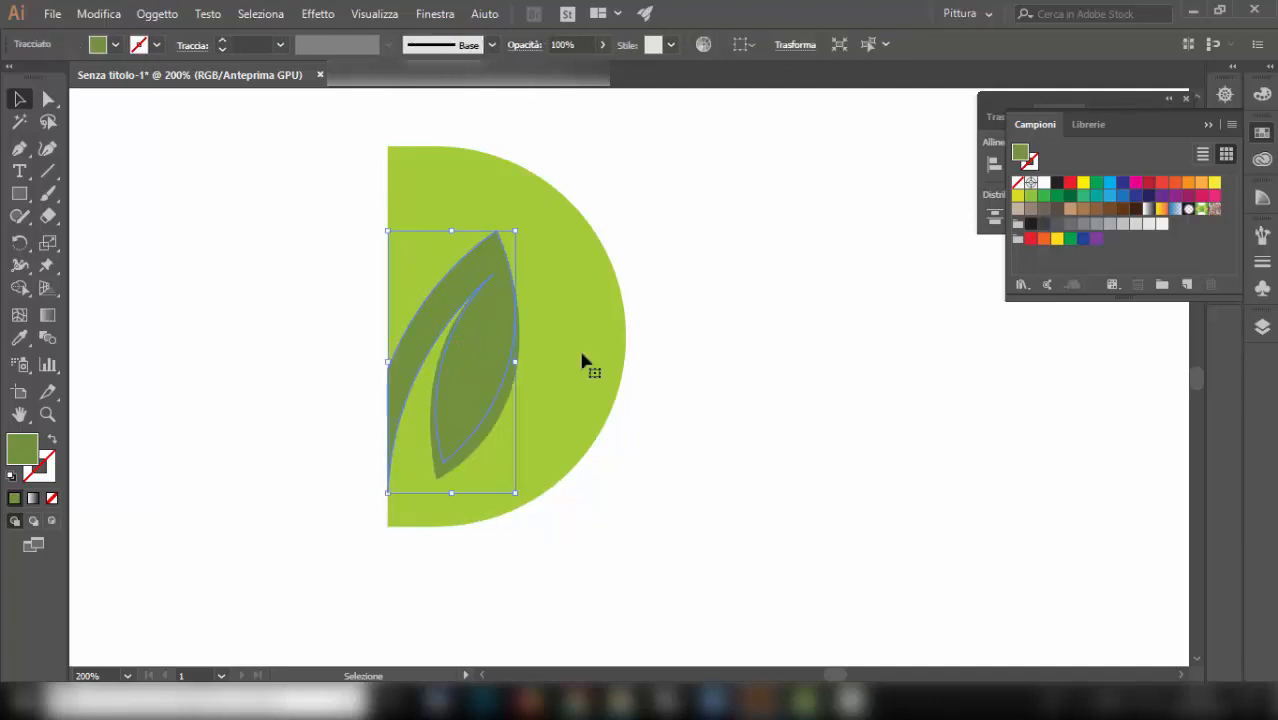
click(1123, 196)
click(899, 345)
Isolate the dark green shadow rim around the leaf for separate editing.
scroll(470, 462, up, 1)
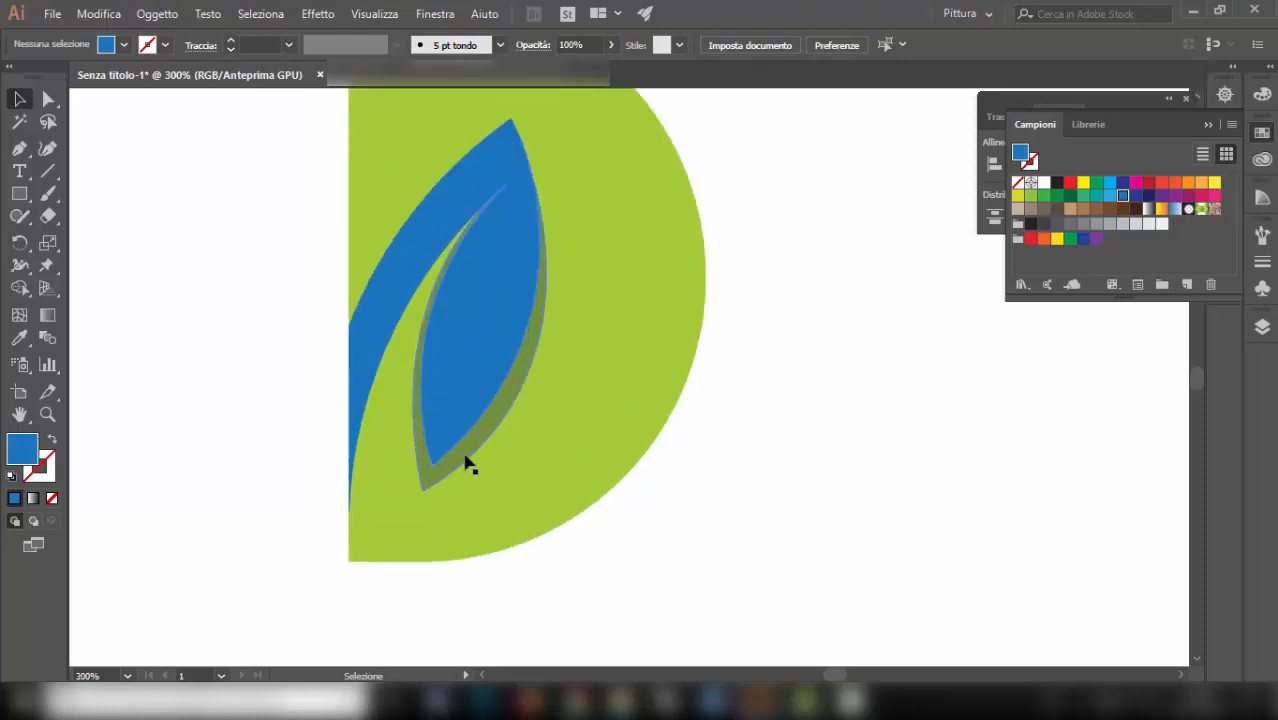
double_click(470, 465)
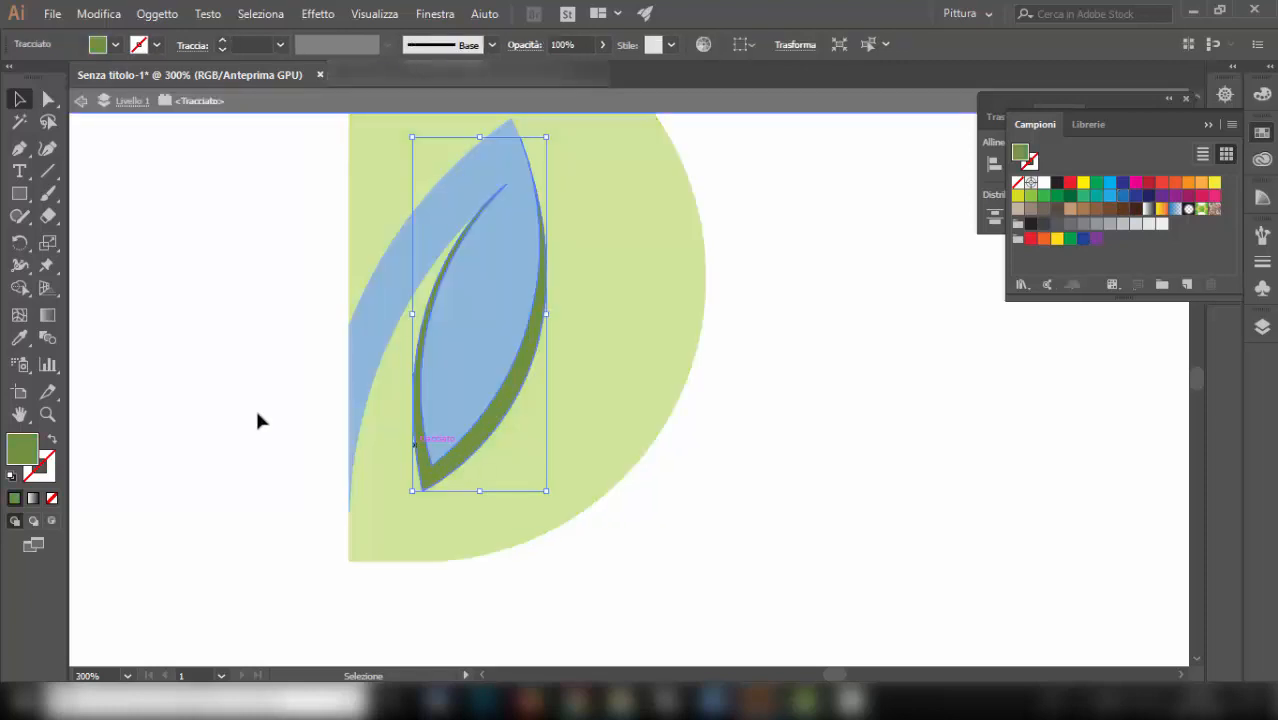
click(255, 406)
scroll(463, 275, up, 1)
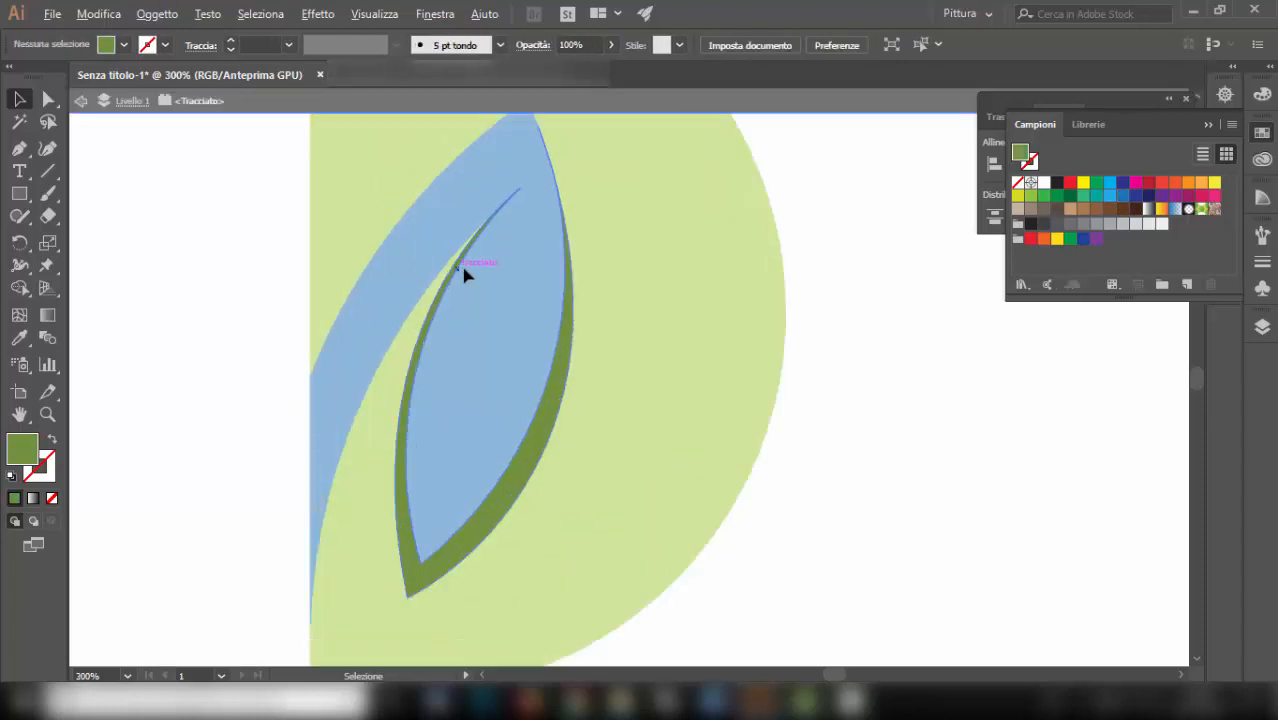
Draw a closed Pen shape across the leaf's interior, overlapping both sides of the shadow rim up to its upper ends.
click(19, 148)
scroll(513, 195, up, 1)
click(543, 203)
scroll(545, 205, down, 2)
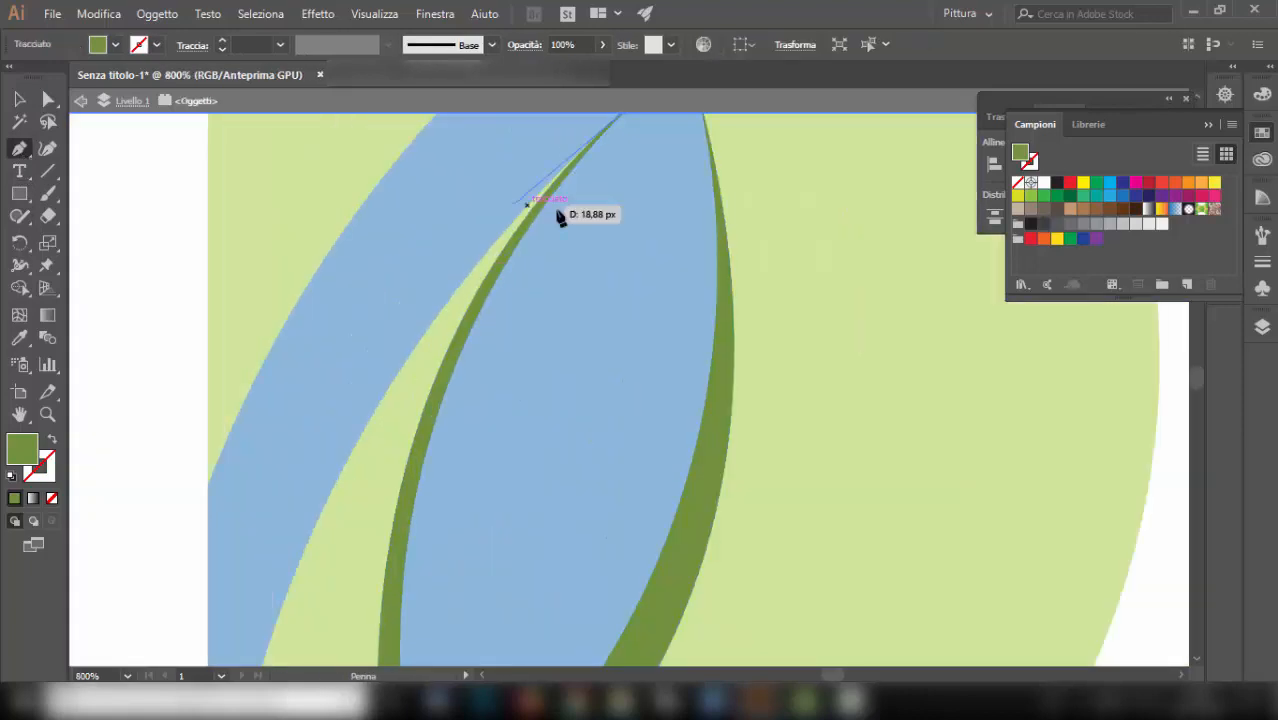
click(665, 240)
click(685, 297)
click(696, 335)
click(706, 378)
scroll(706, 378, down, 1)
click(685, 466)
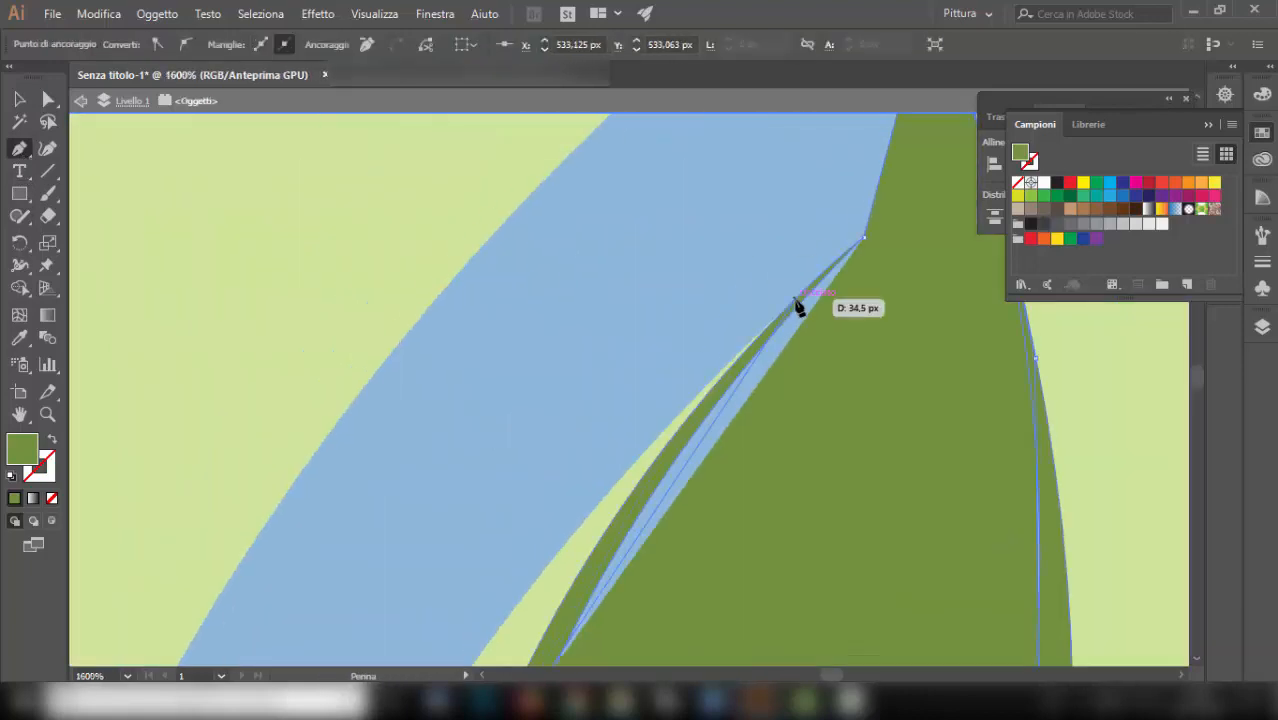
click(869, 236)
key(v)
click(328, 312)
Merge the new interior shape with the shadow rim into one solid leaf-shaped shadow using the Shape Builder tool.
scroll(330, 310, down, 3)
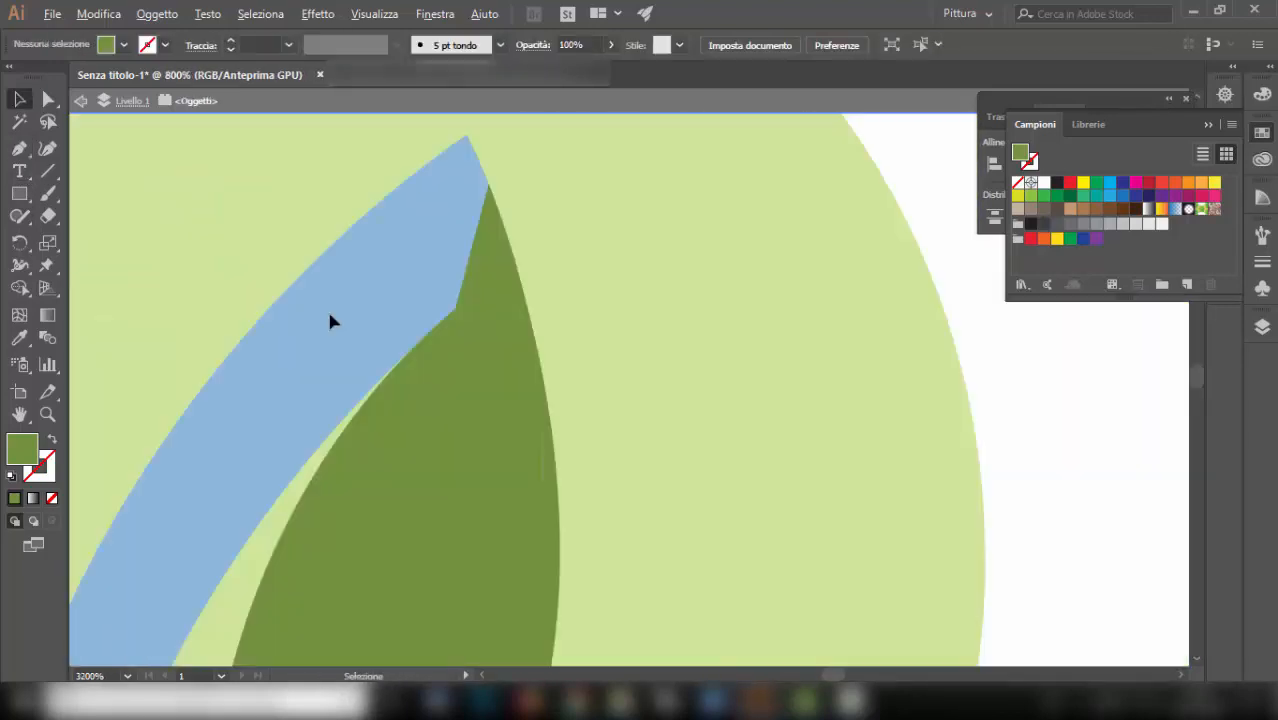
click(490, 388)
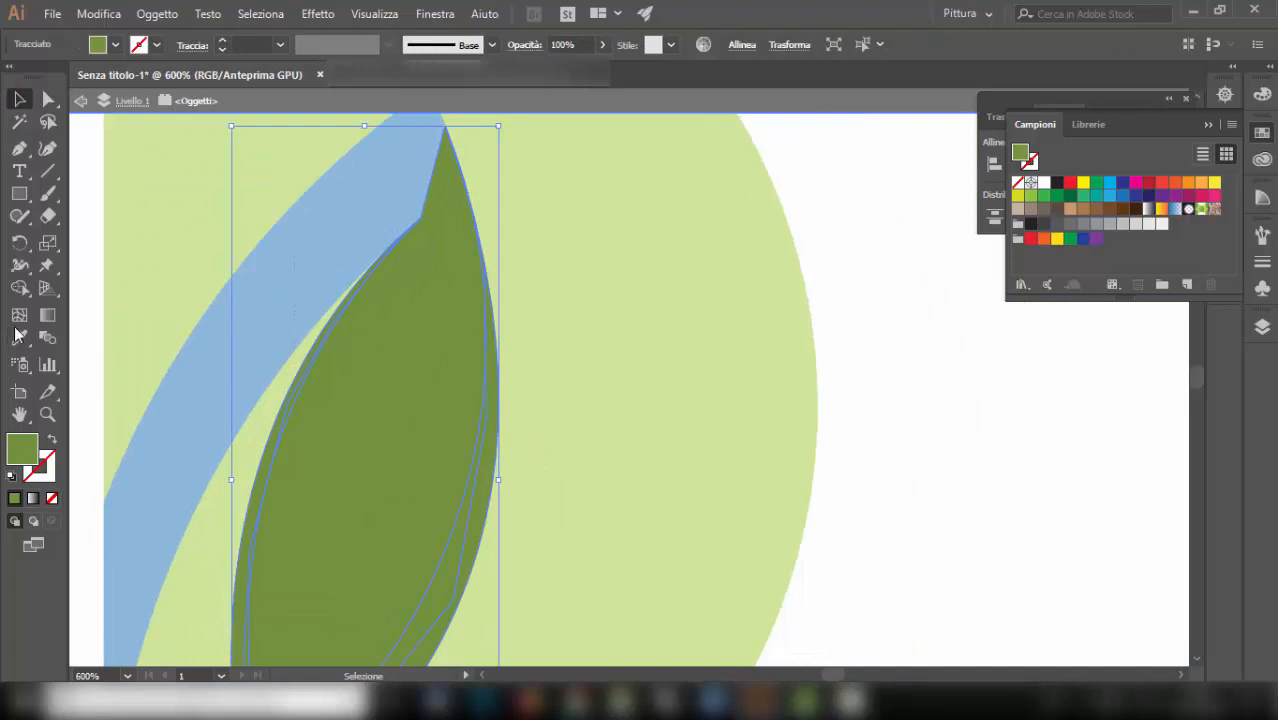
click(19, 288)
drag(440, 330, 493, 348)
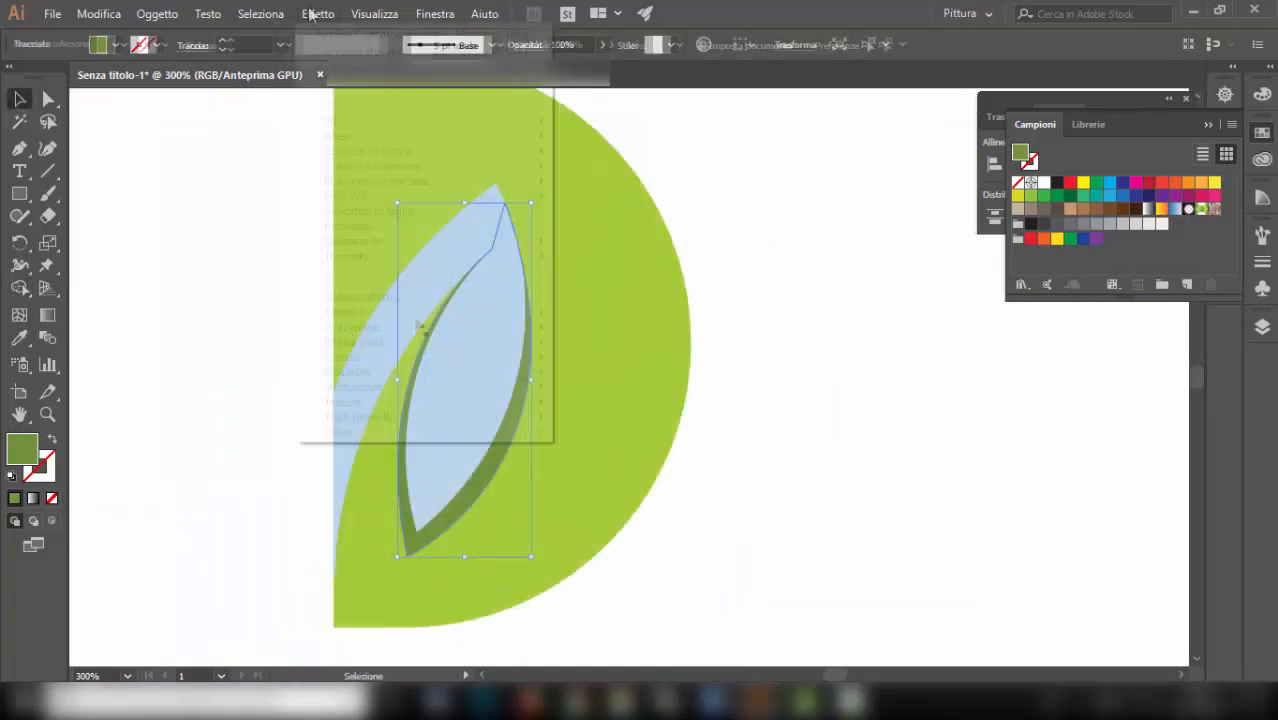
Apply a Feather (Contorno sfocato) effect with a 5 px radius to the leaf shadow, with the preview enabled.
click(317, 13)
mouse_move(436, 240)
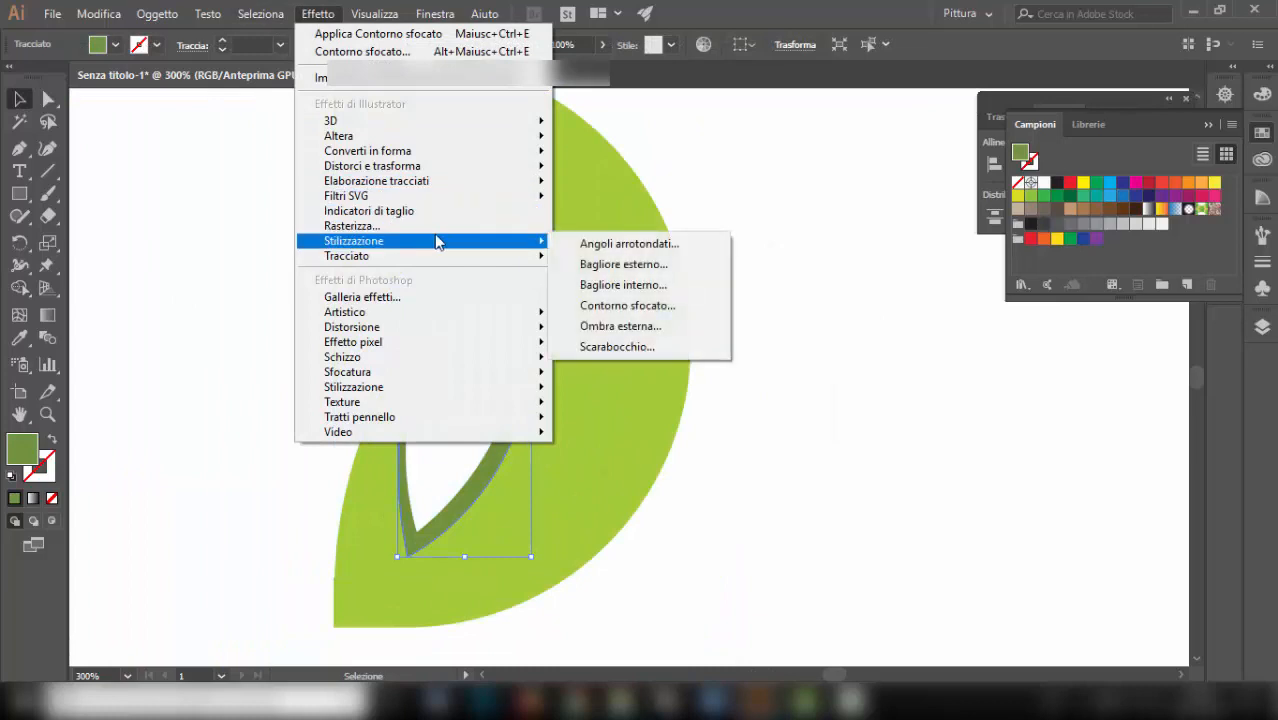
click(637, 307)
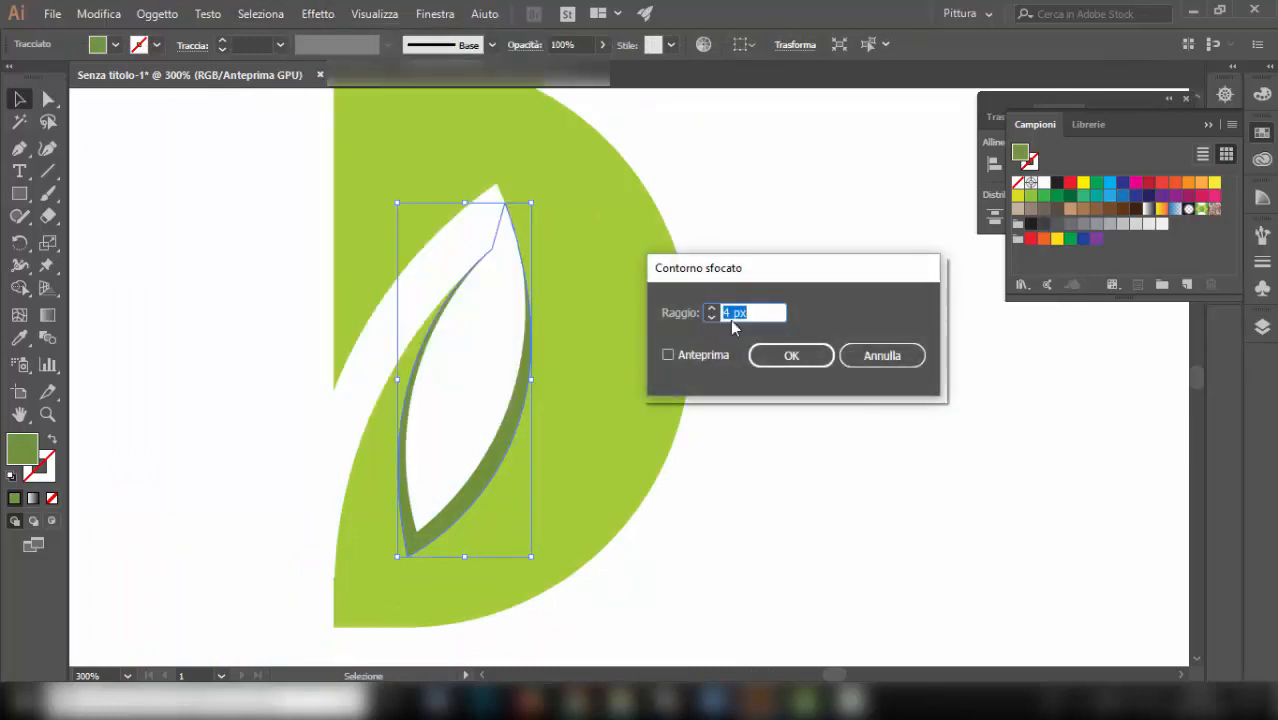
click(668, 355)
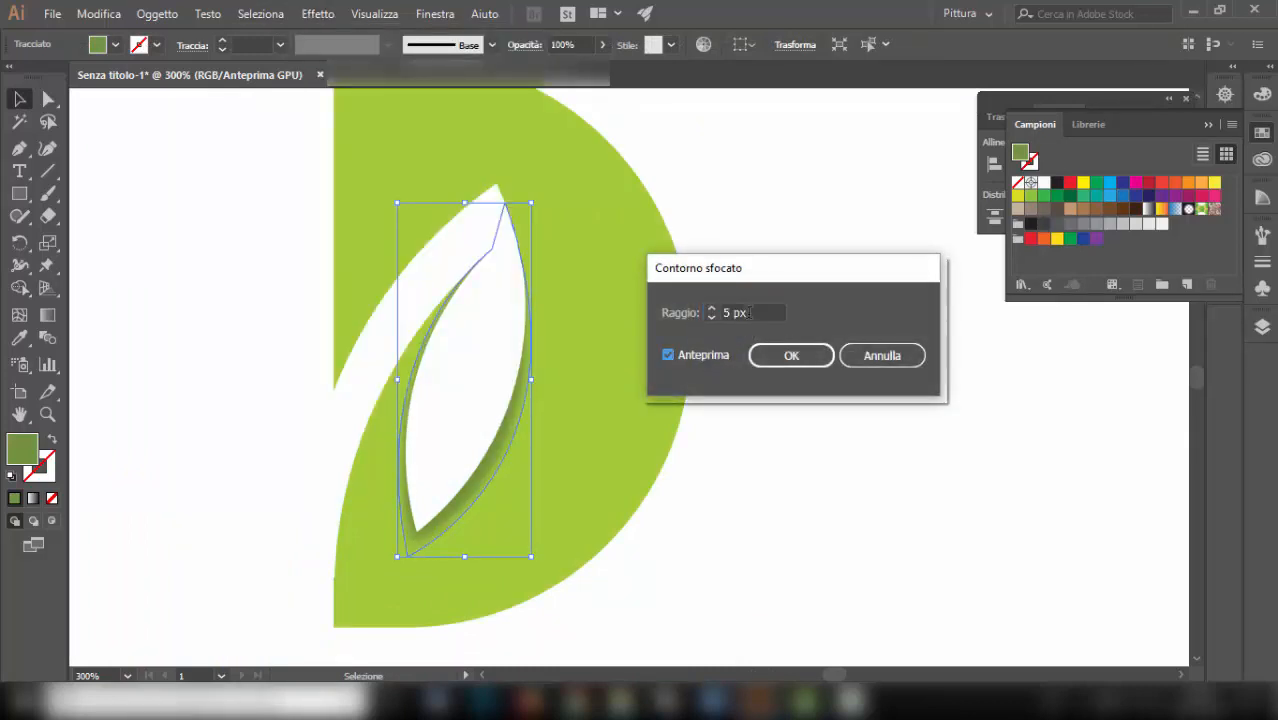
click(788, 355)
click(826, 309)
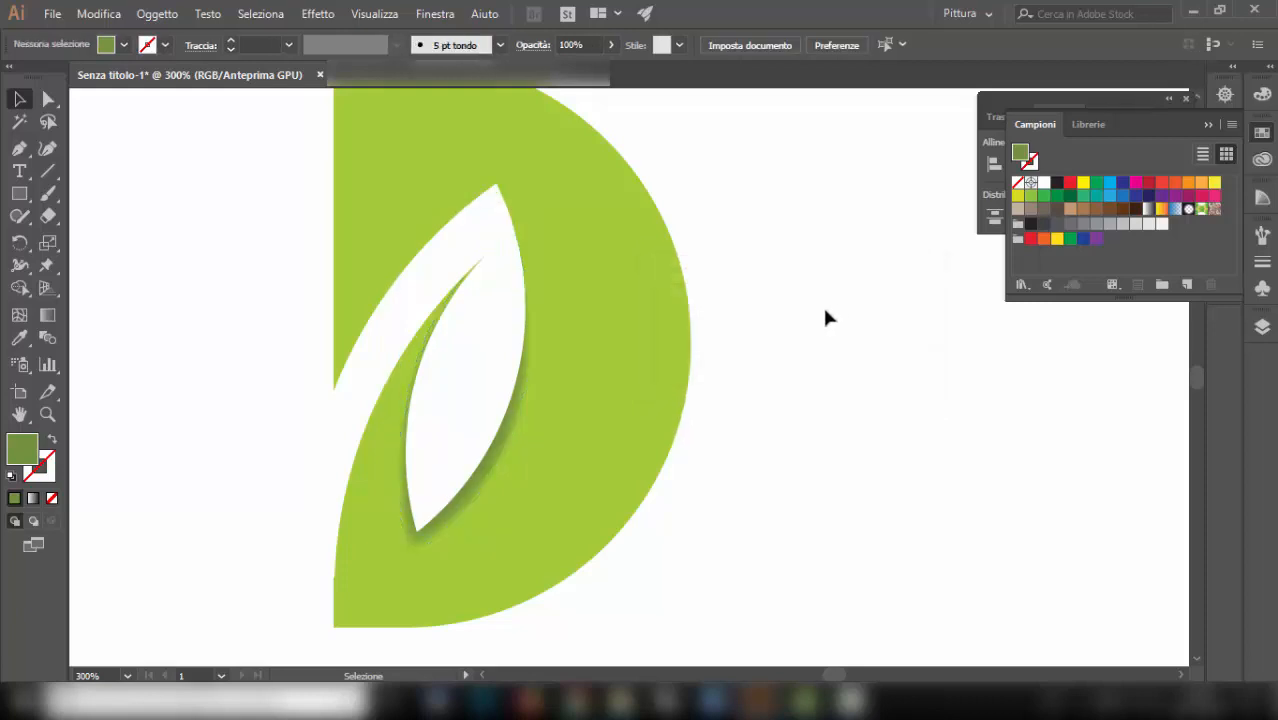
Set the leaf shadow's blending mode to Multiply.
click(492, 476)
click(1228, 160)
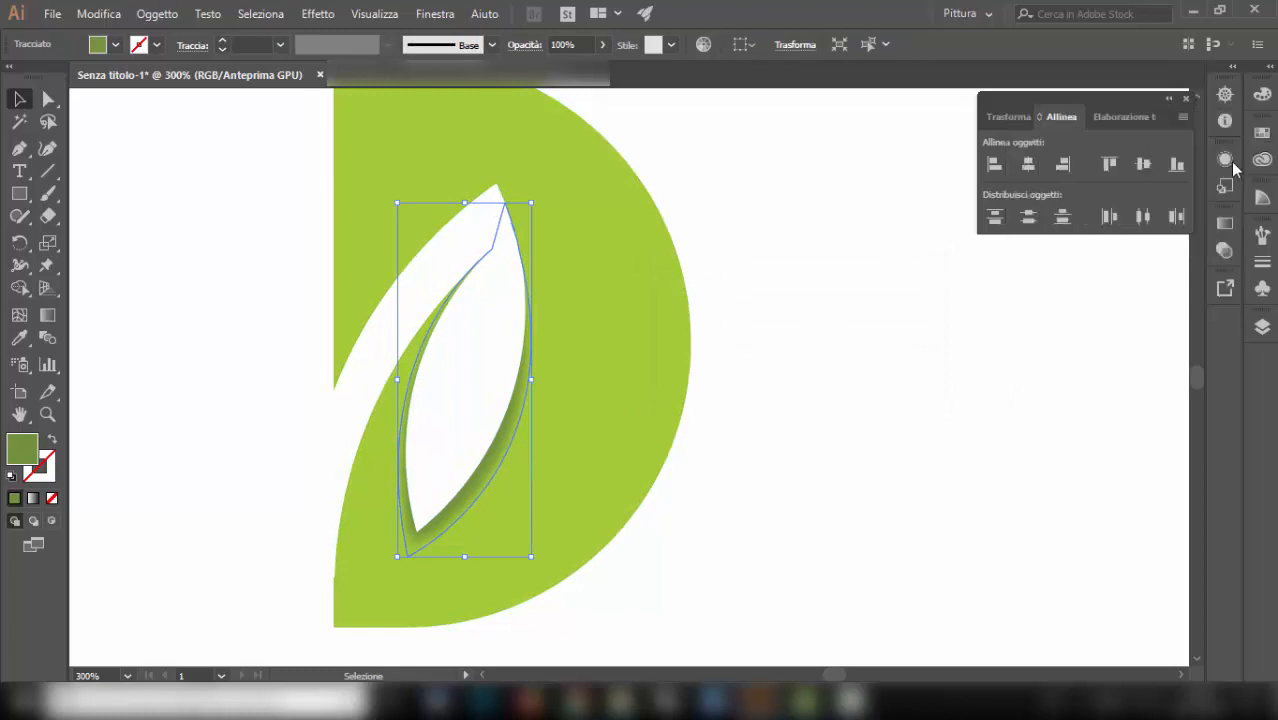
click(1228, 226)
click(1076, 222)
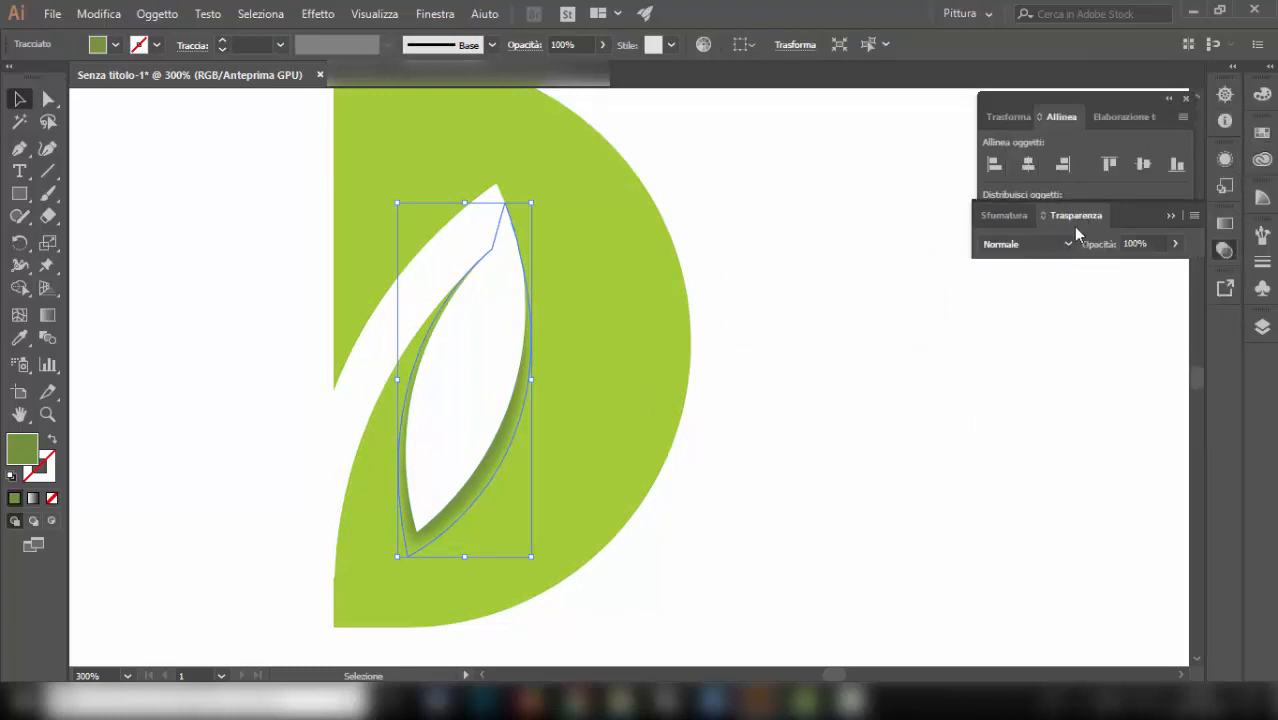
click(1053, 245)
click(1038, 308)
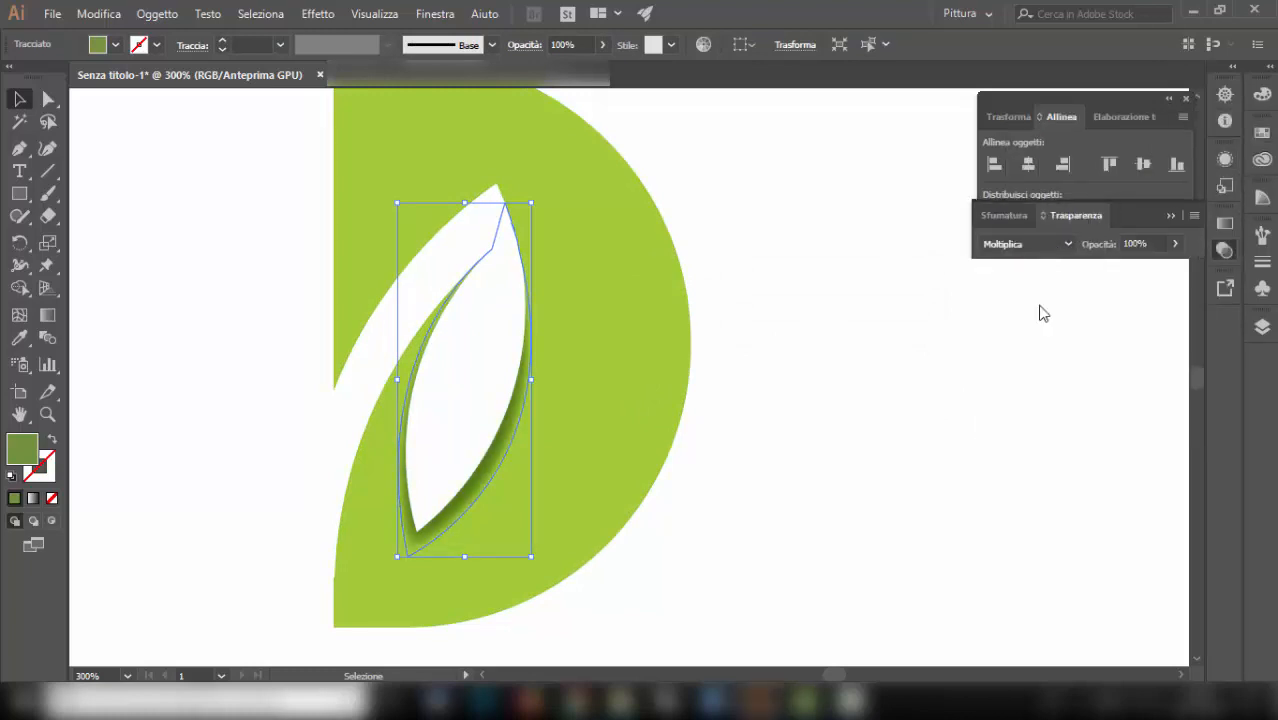
click(1040, 312)
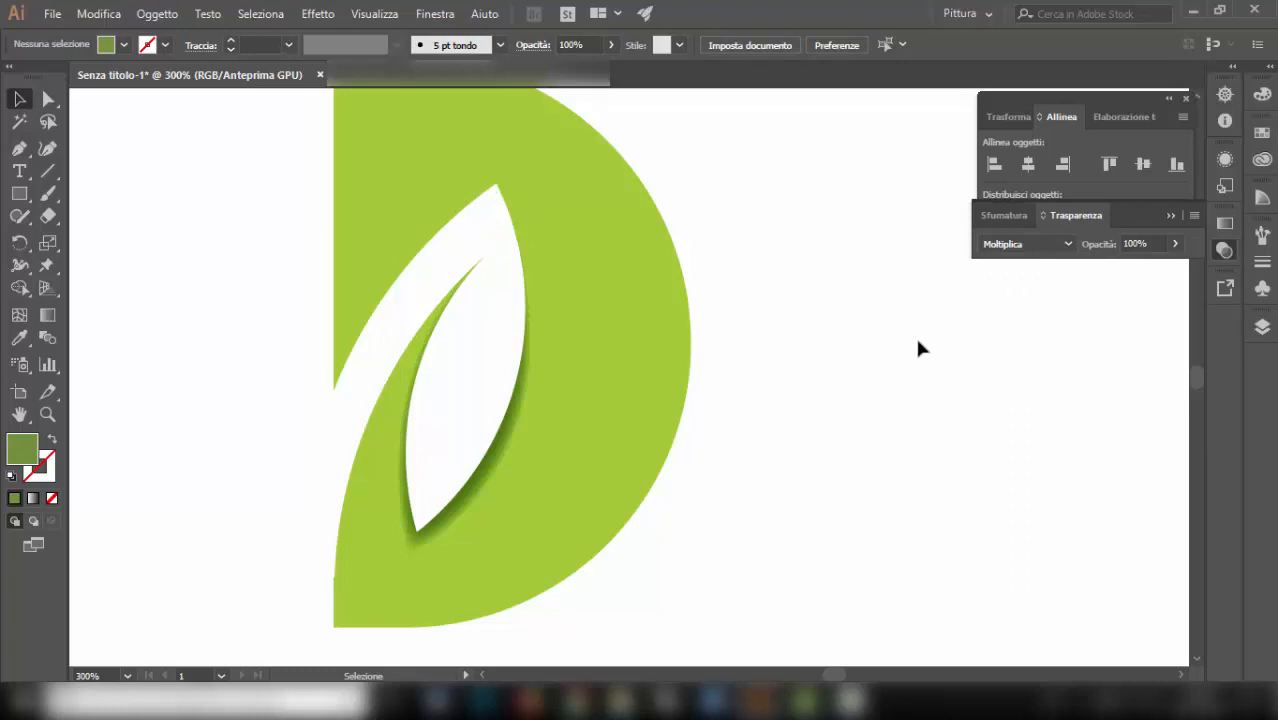
Paste the copied blue construction circles over the logo and delete the pasted rectangle around the D.
scroll(917, 341, down, 1)
scroll(914, 346, down, 2)
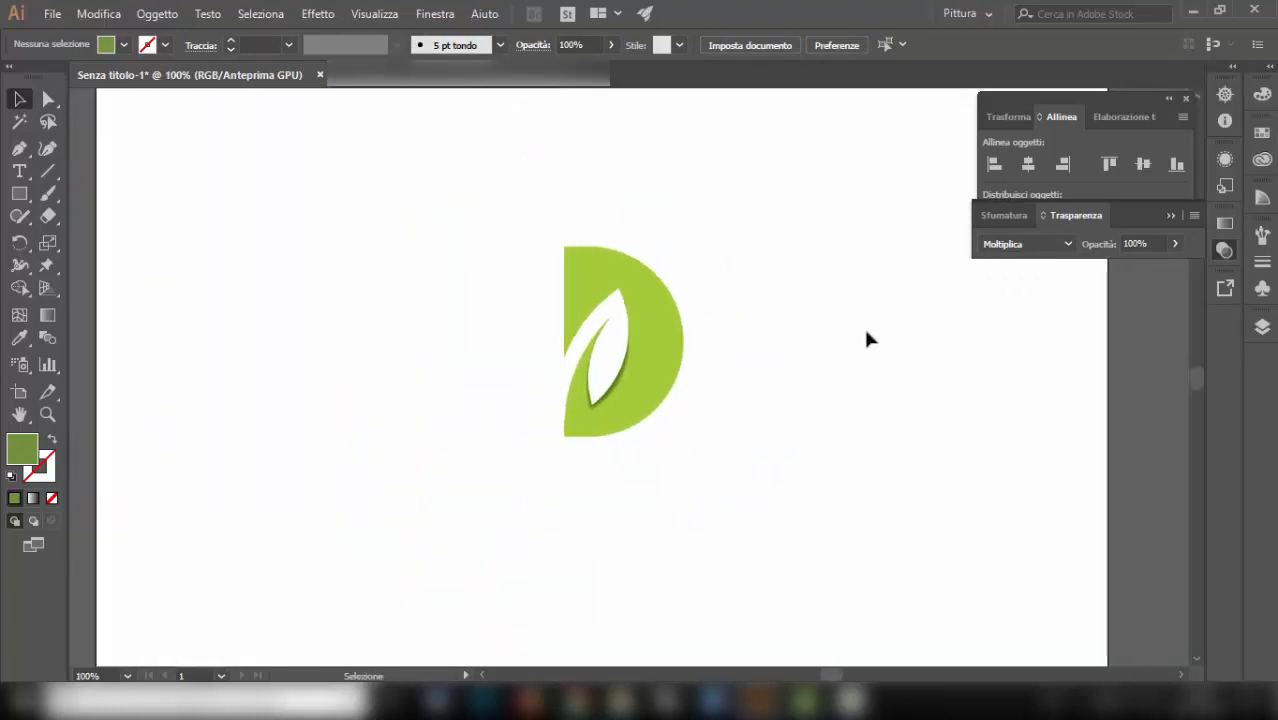
key(ctrl+v)
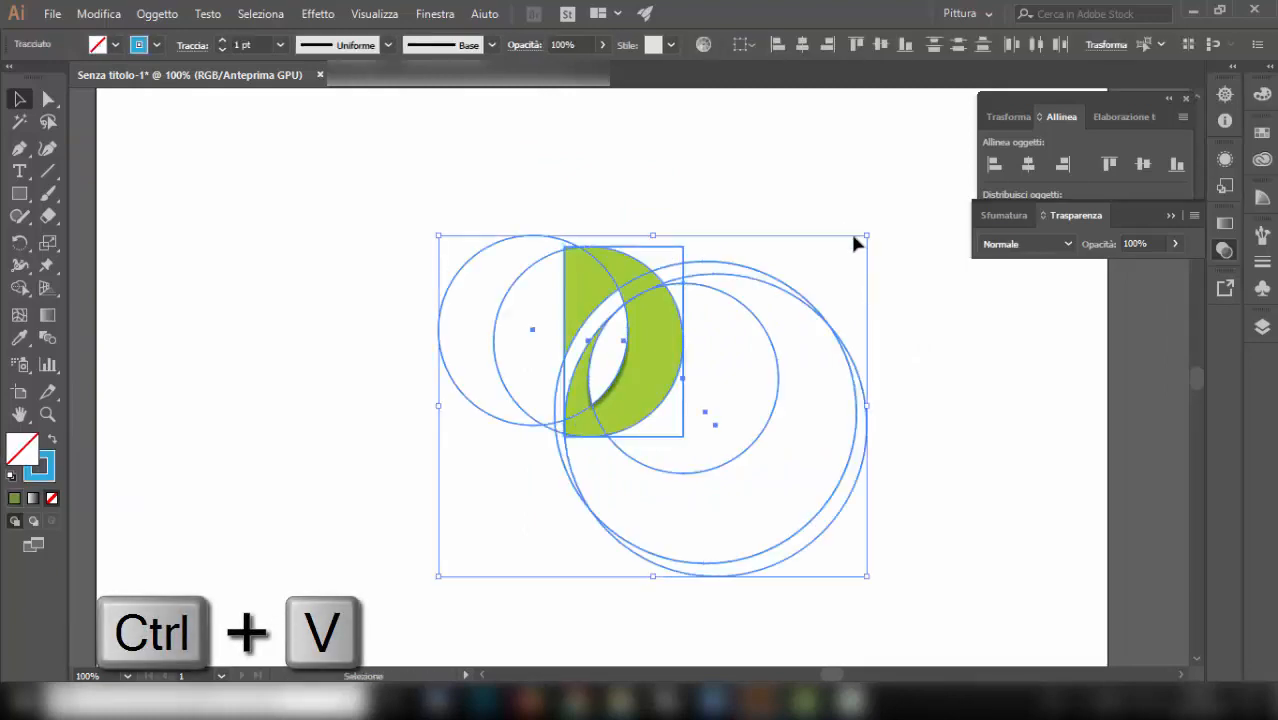
click(760, 225)
click(684, 247)
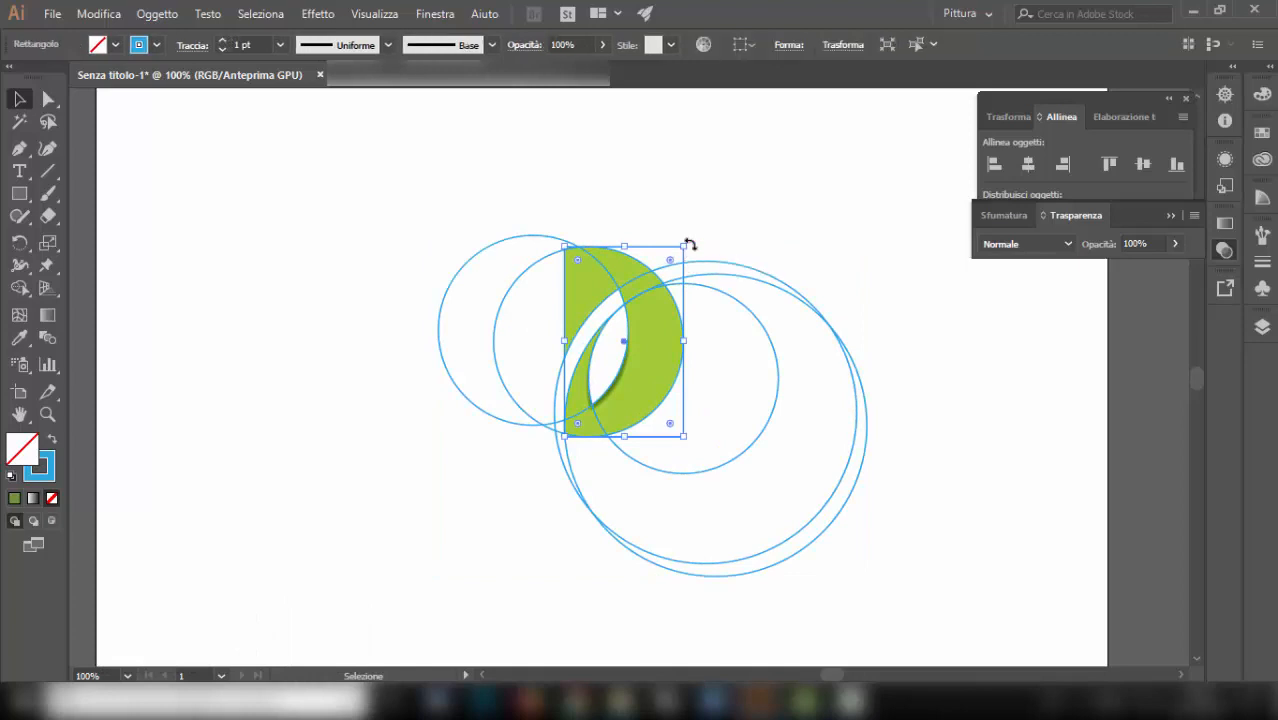
click(690, 244)
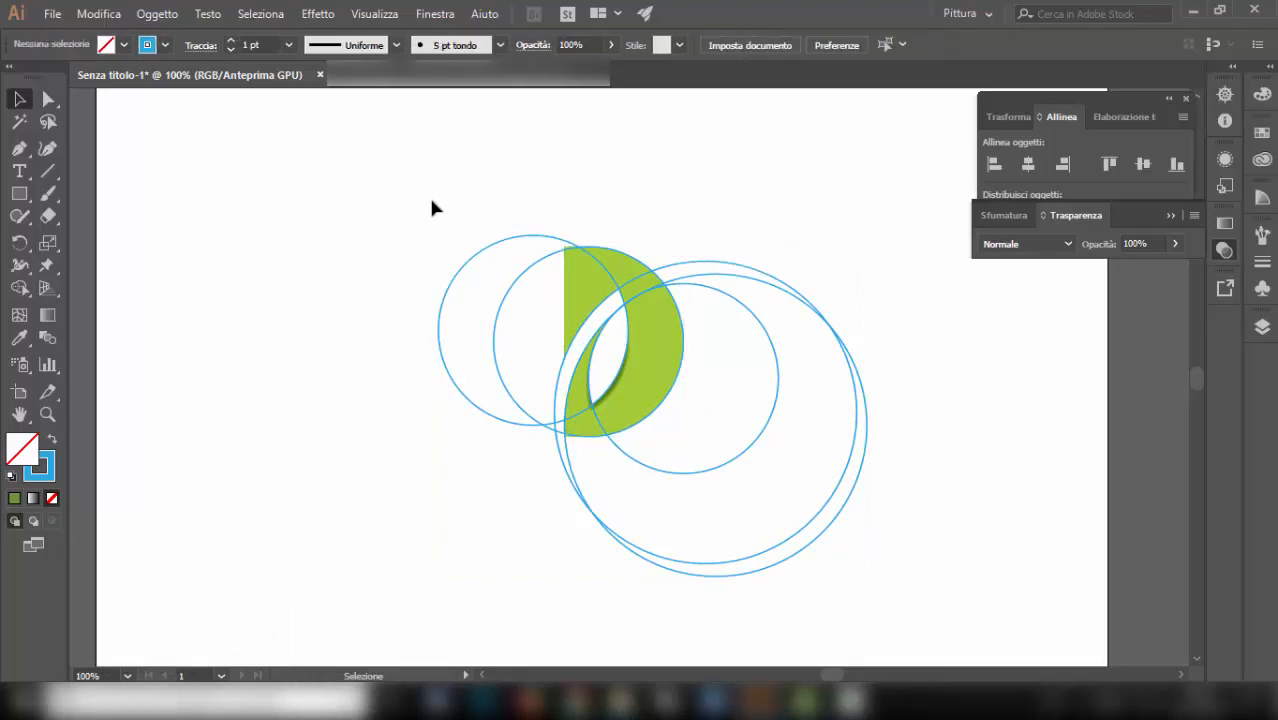
Group the blue construction circles.
drag(796, 509, 798, 513)
scroll(606, 392, up, 2)
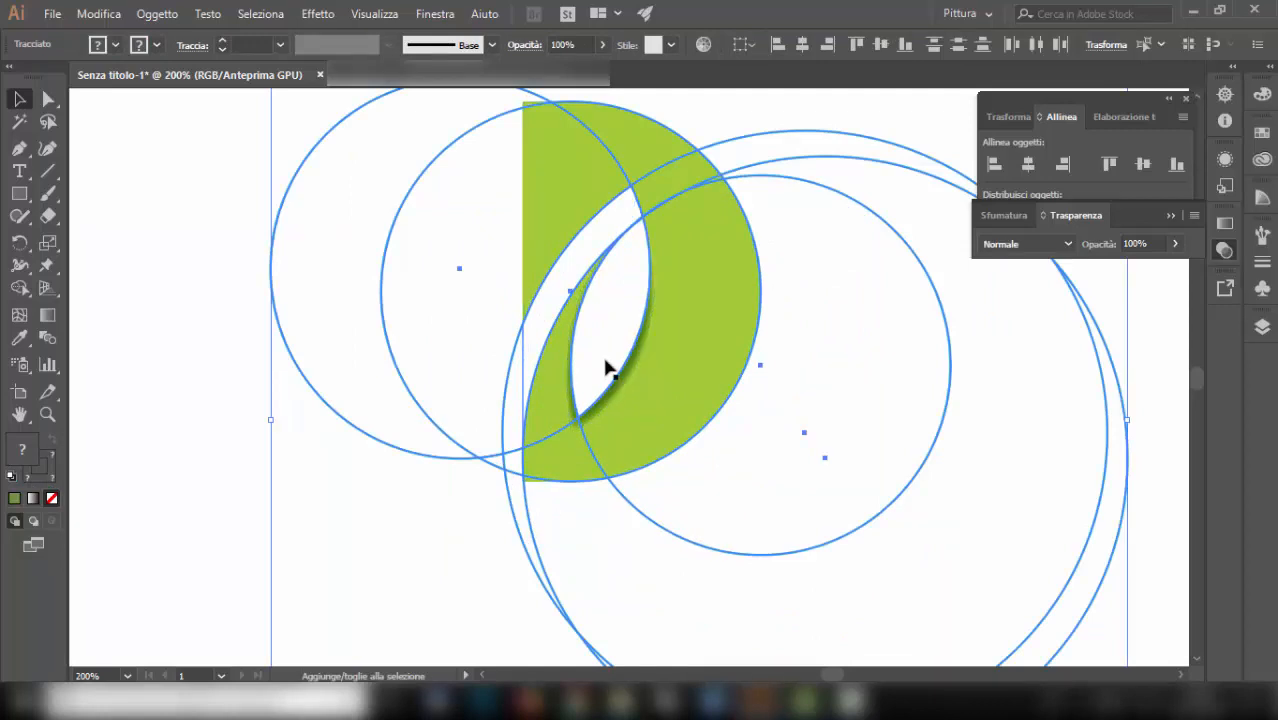
scroll(630, 317, down, 1)
key(ctrl+g)
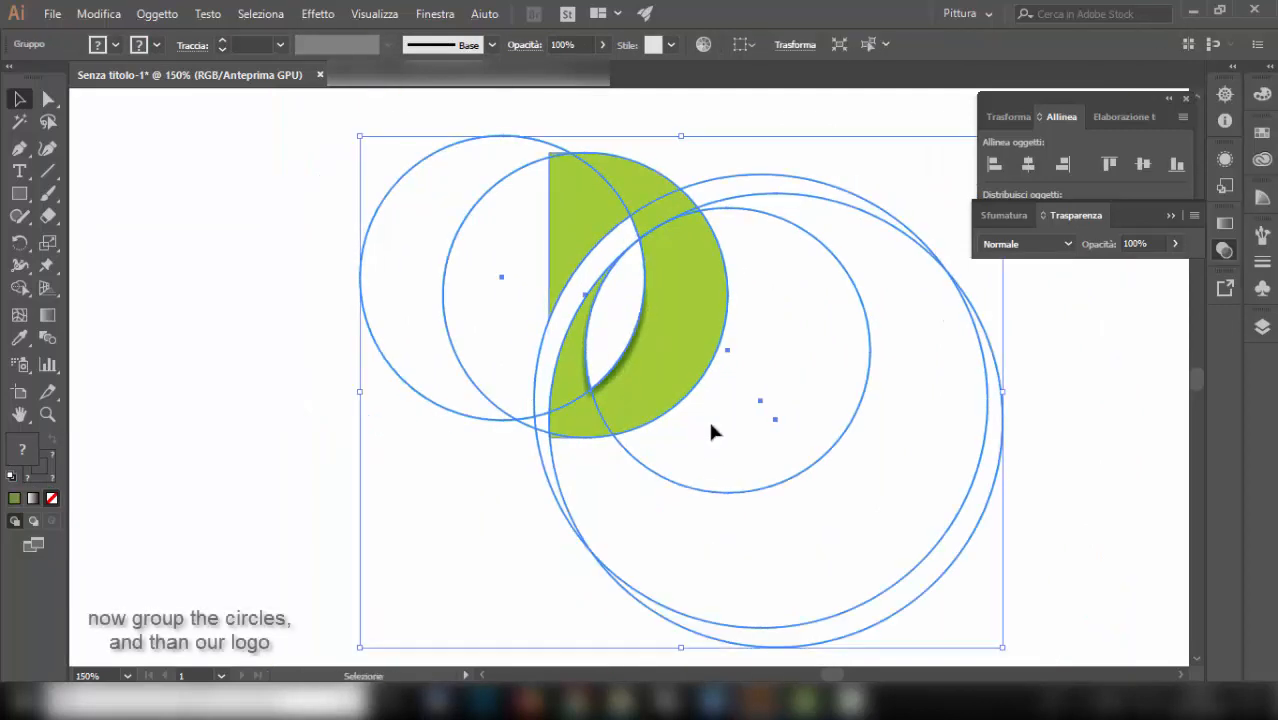
click(634, 488)
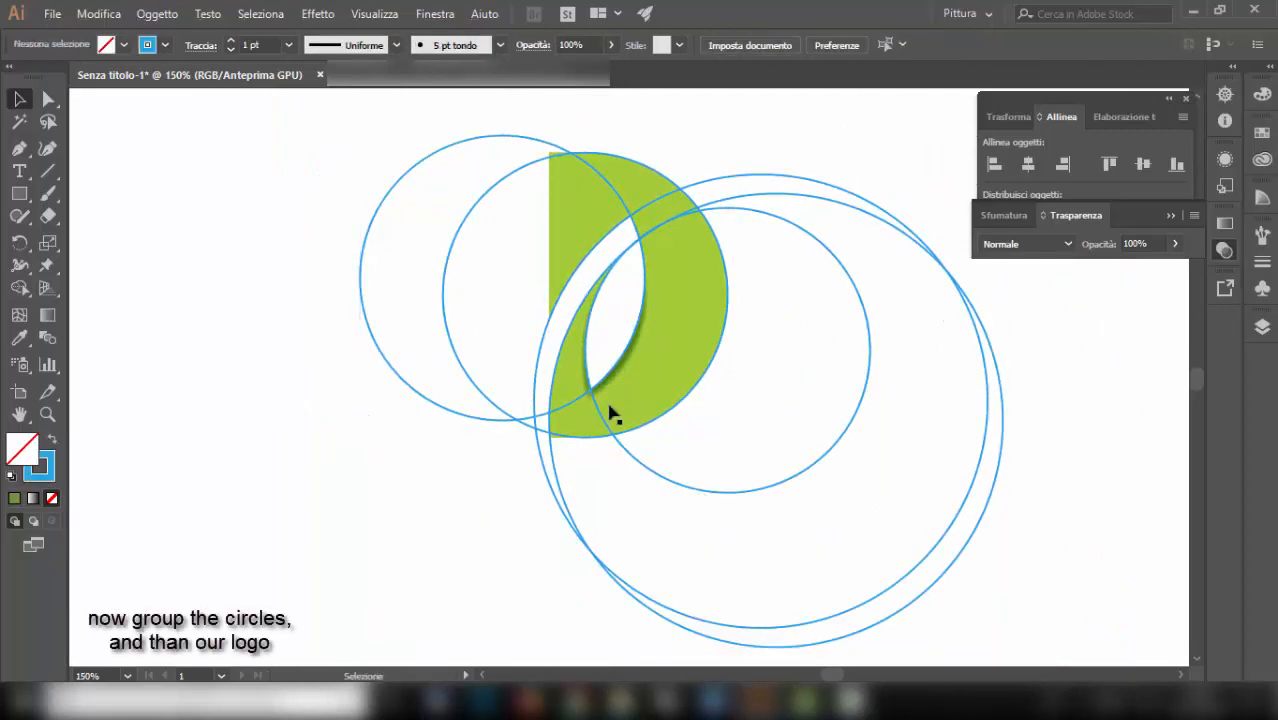
Group the green D, the leaf and its shadow as one logo, leaving the construction circles out.
key(ctrl+a)
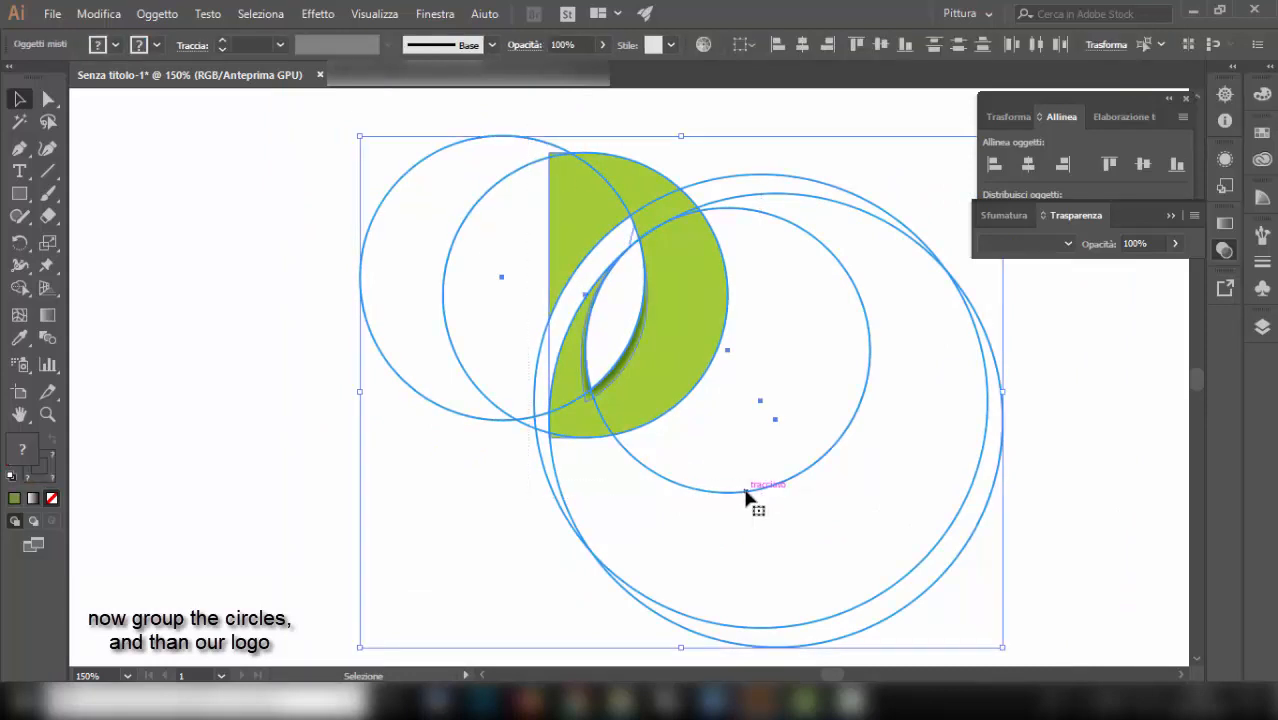
shift+click(747, 491)
key(ctrl+g)
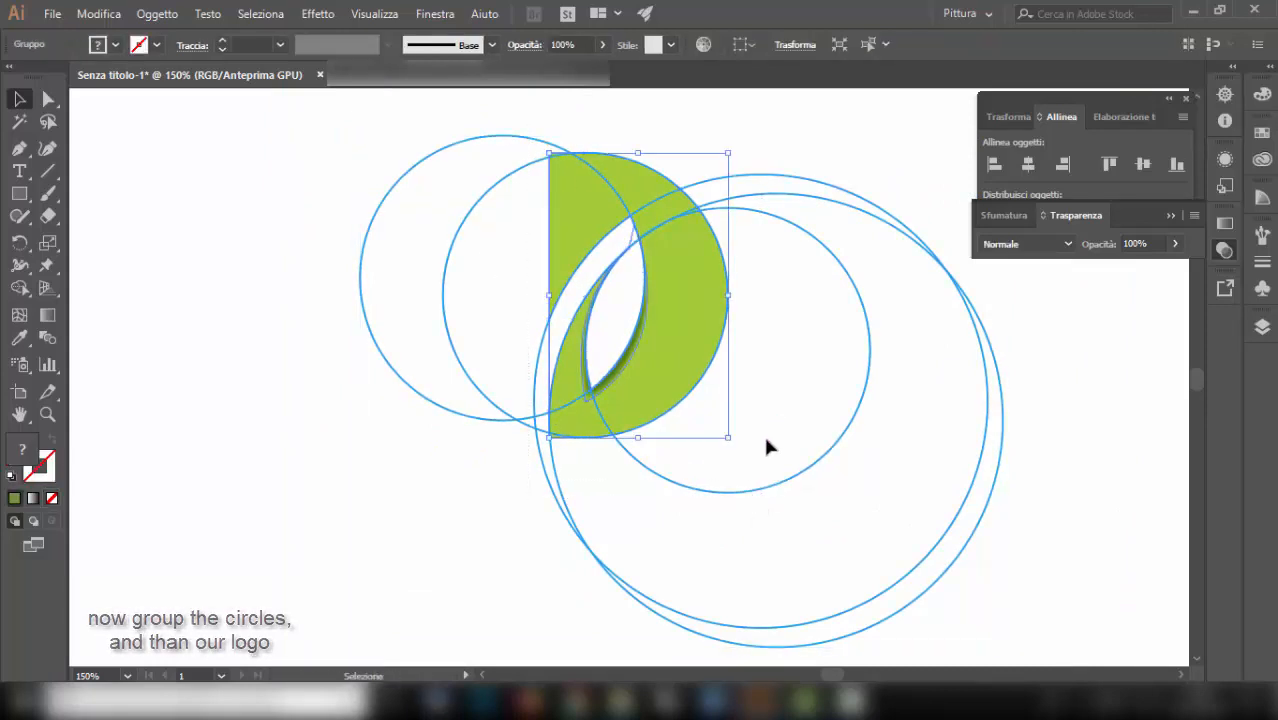
click(789, 398)
scroll(700, 458, right, 2)
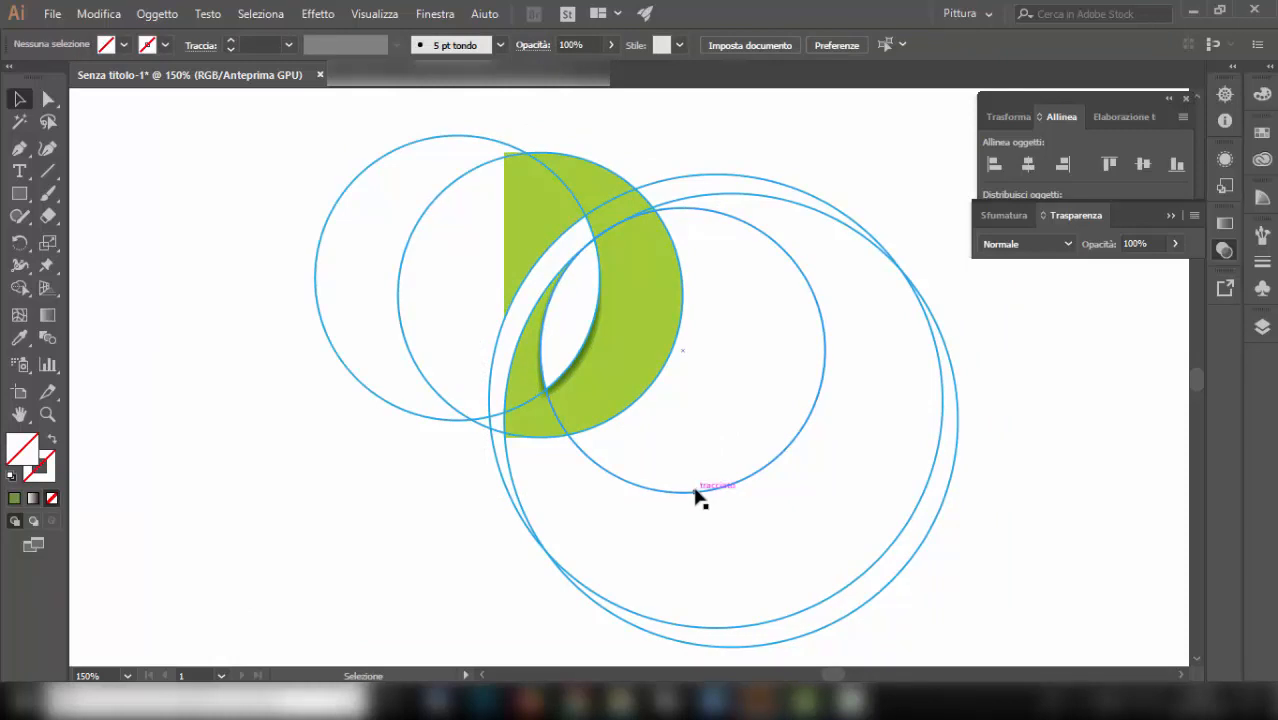
Move the logo together with its construction circles off the artboard, below the green colour samples.
click(696, 491)
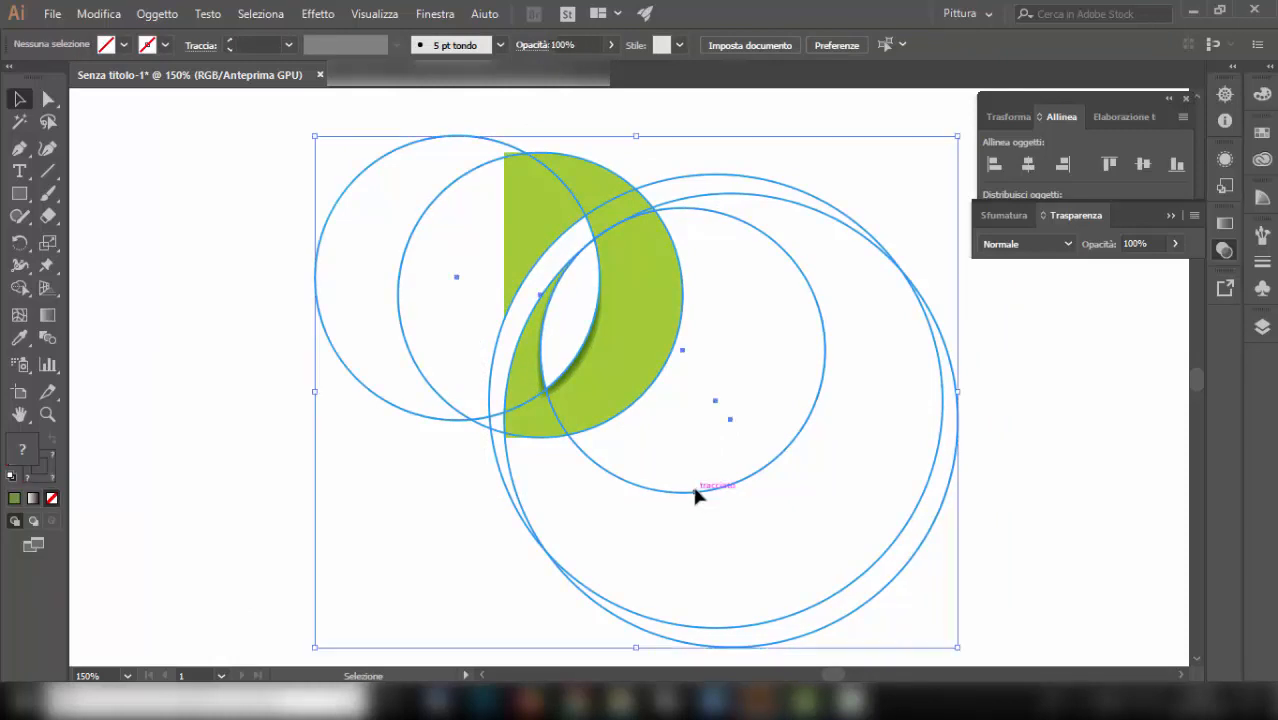
click(248, 378)
scroll(255, 357, down, 3)
scroll(276, 365, left, 2)
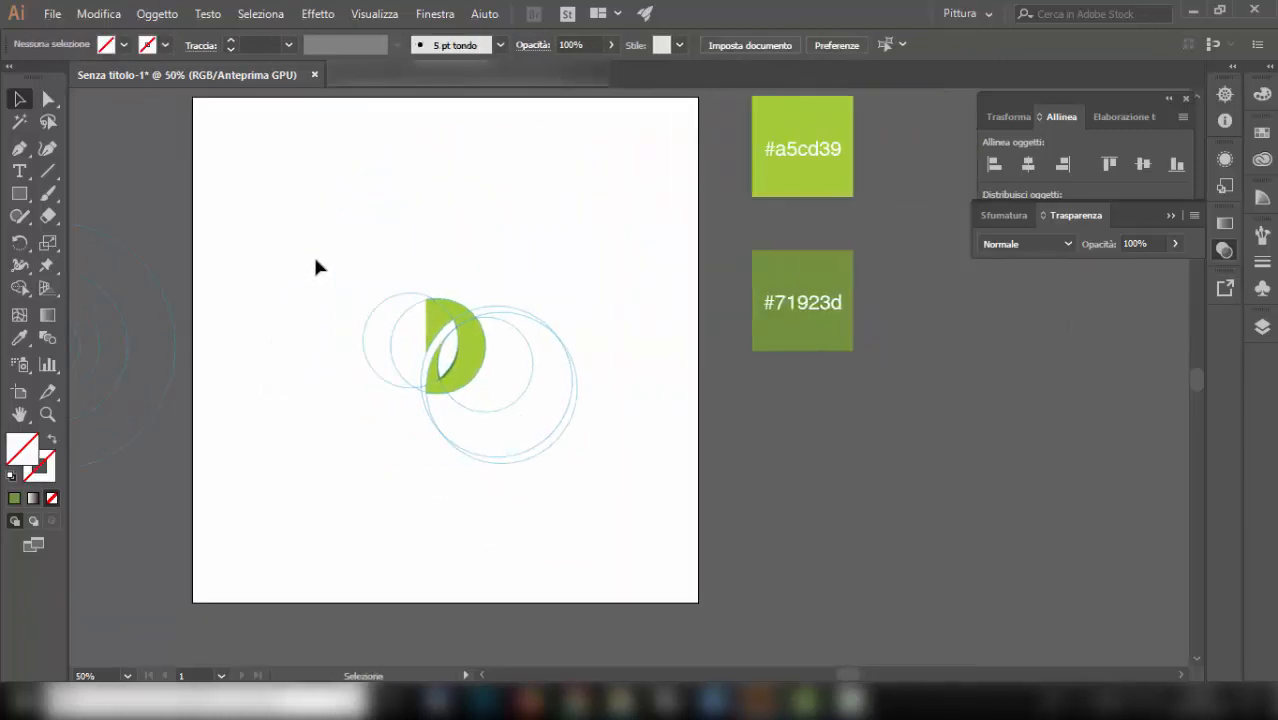
drag(457, 380, 872, 487)
click(752, 503)
Delete the concentric golden-ratio circles beside the artboard.
scroll(513, 465, left, 2)
scroll(513, 465, down, 1)
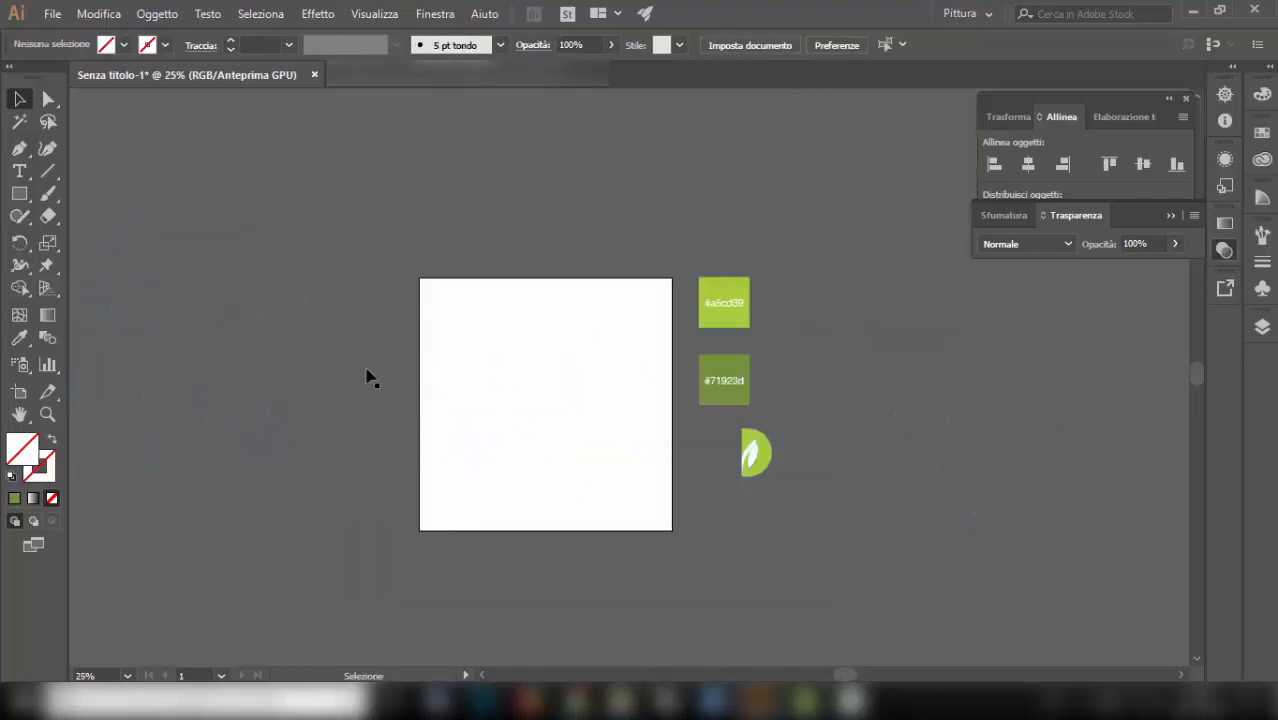
key(ctrl+alt+3)
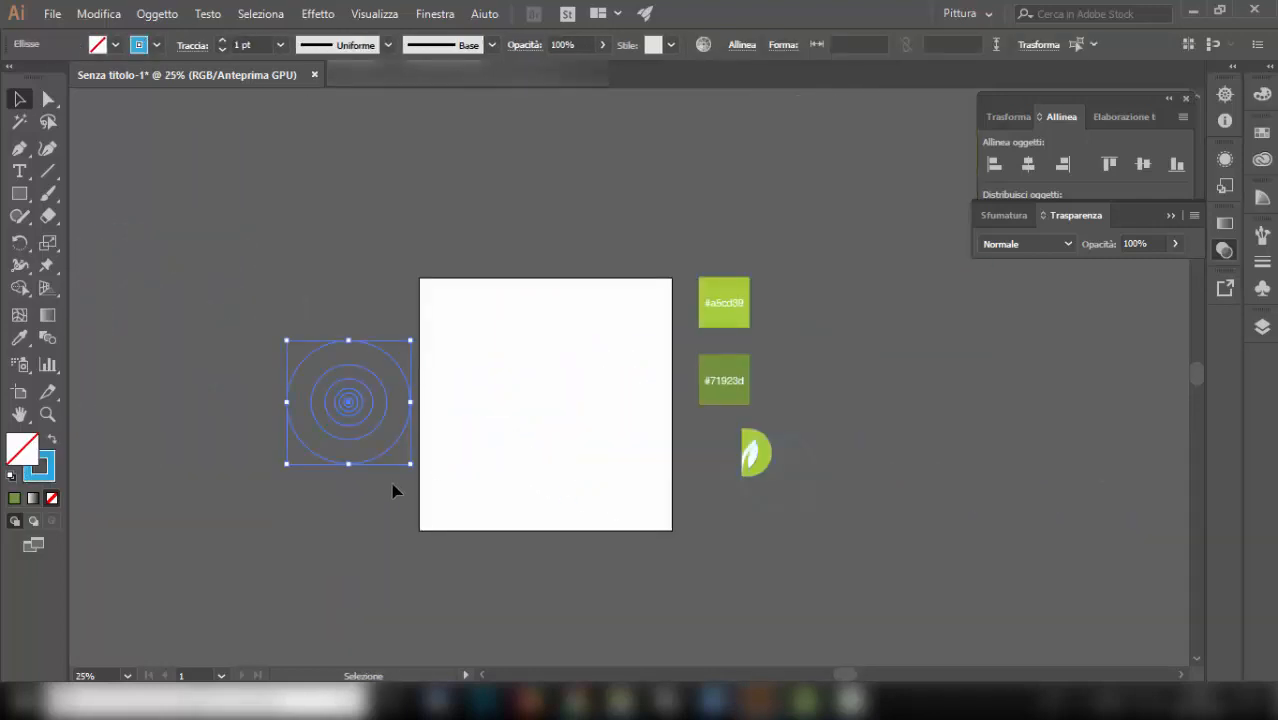
key(Delete)
scroll(502, 488, right, 2)
scroll(509, 483, up, 1)
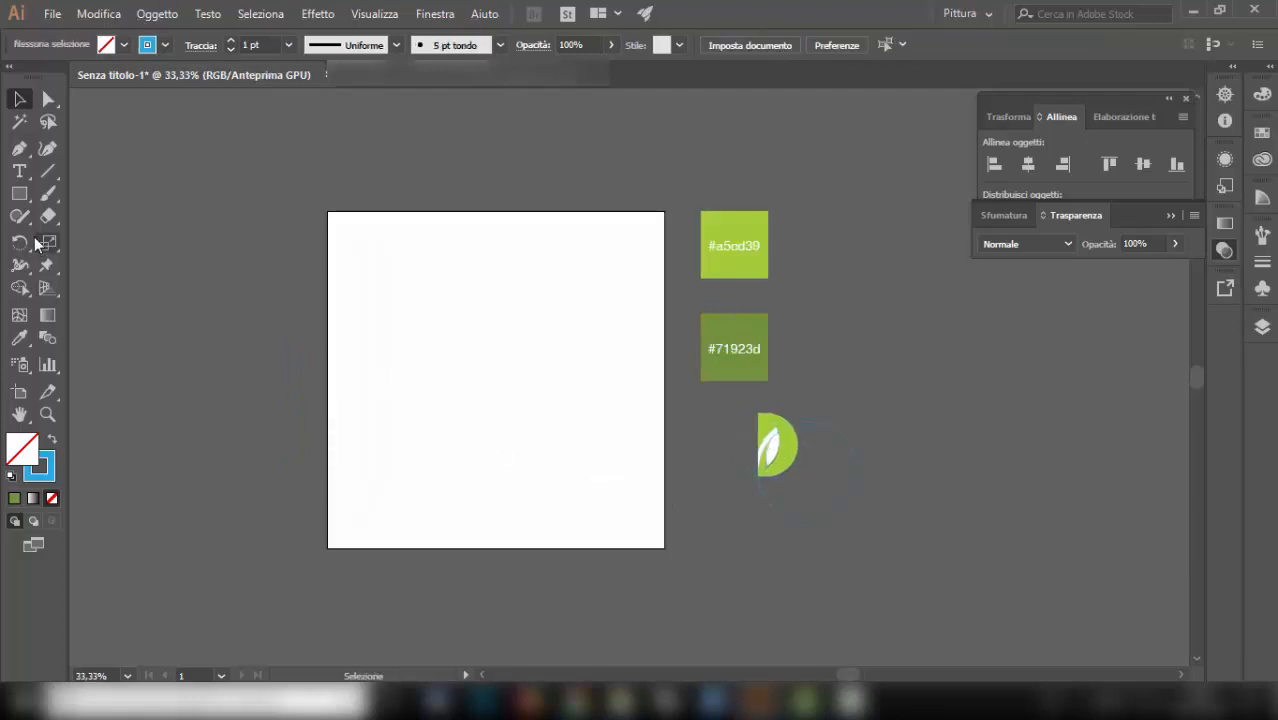
Draw a rectangle covering the whole artboard and swap its fill and stroke so it is solid blue.
click(15, 197)
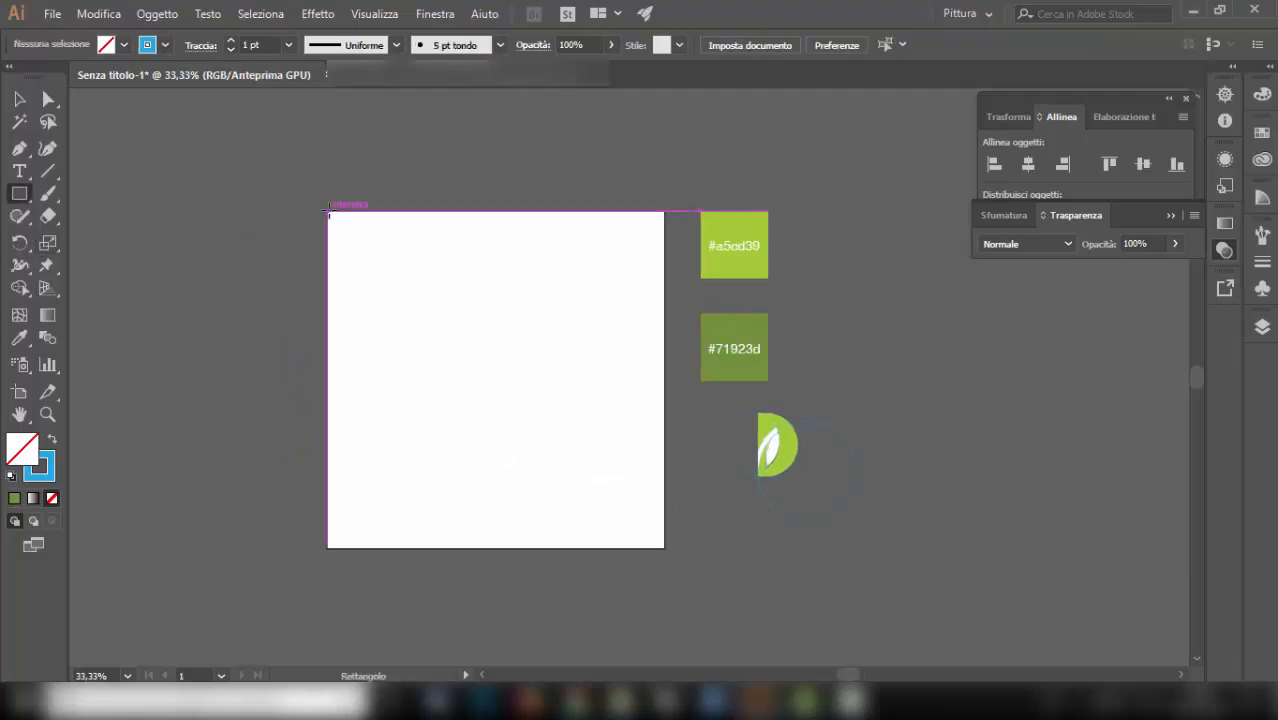
drag(329, 211, 664, 548)
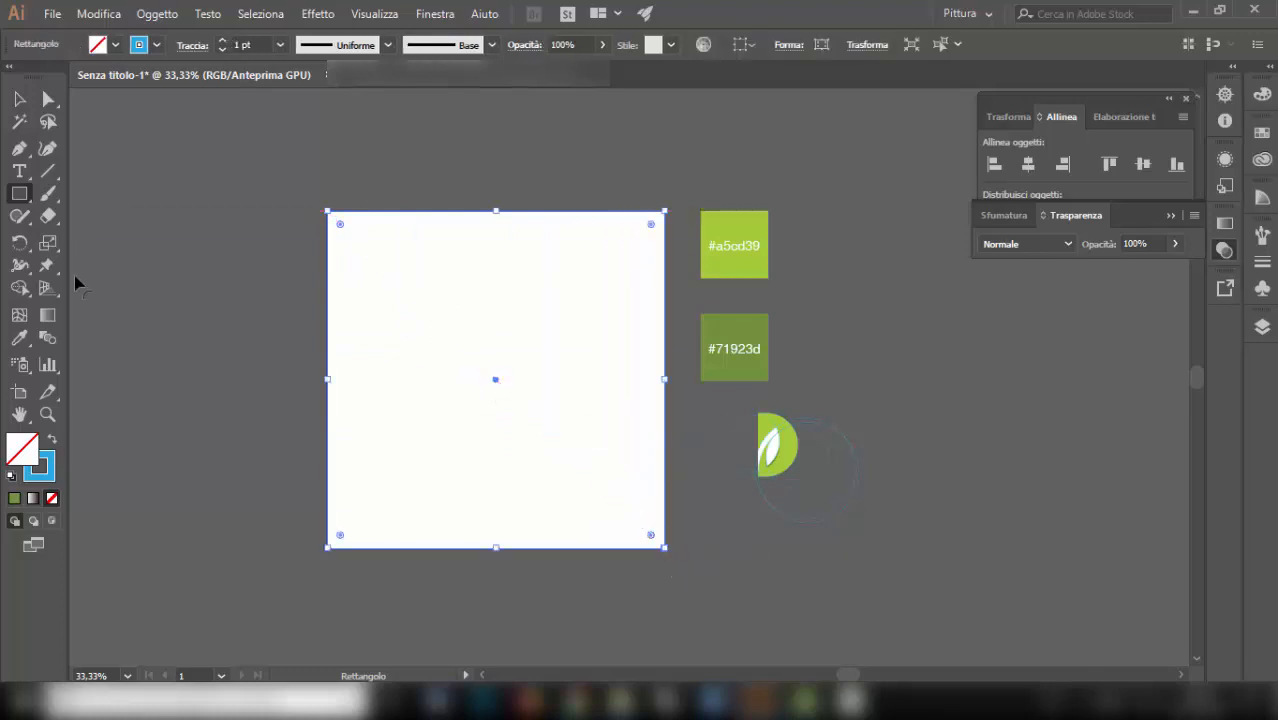
click(52, 441)
click(19, 99)
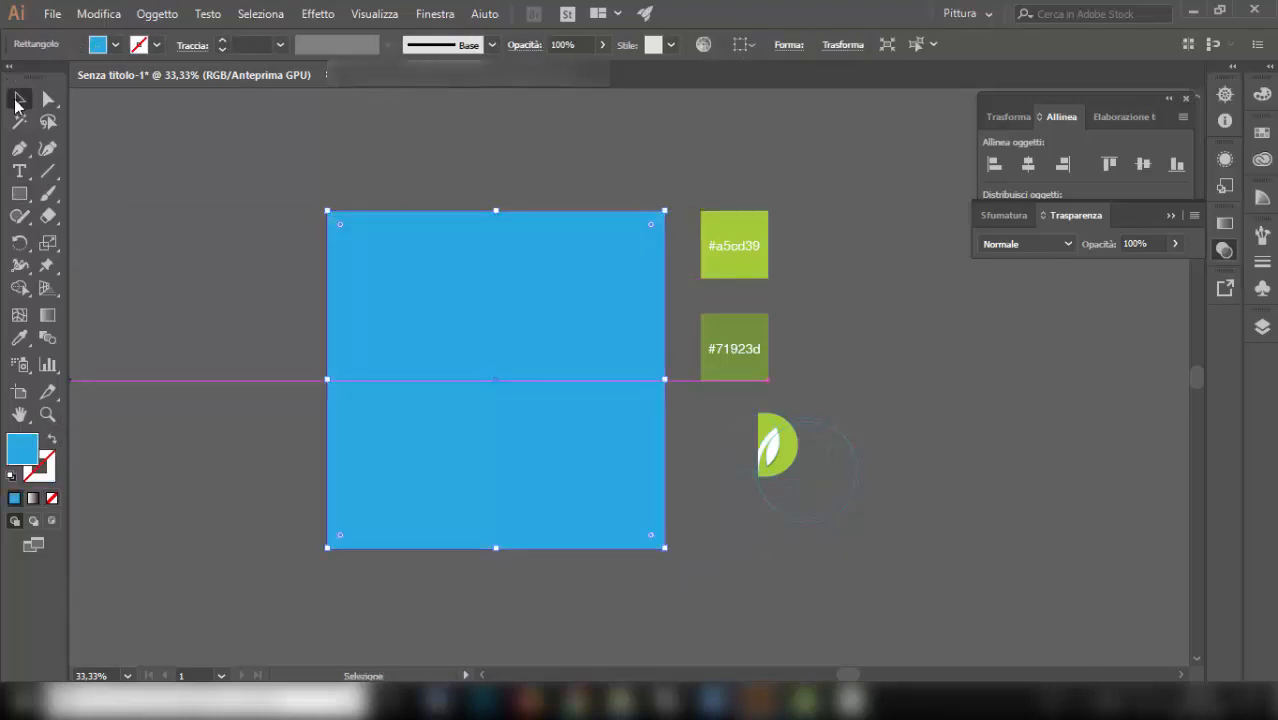
click(115, 162)
Draw a circle about 246 px wide at the artboard's centre and fill it with the lightest grey swatch.
click(13, 199)
drag(13, 199, 61, 233)
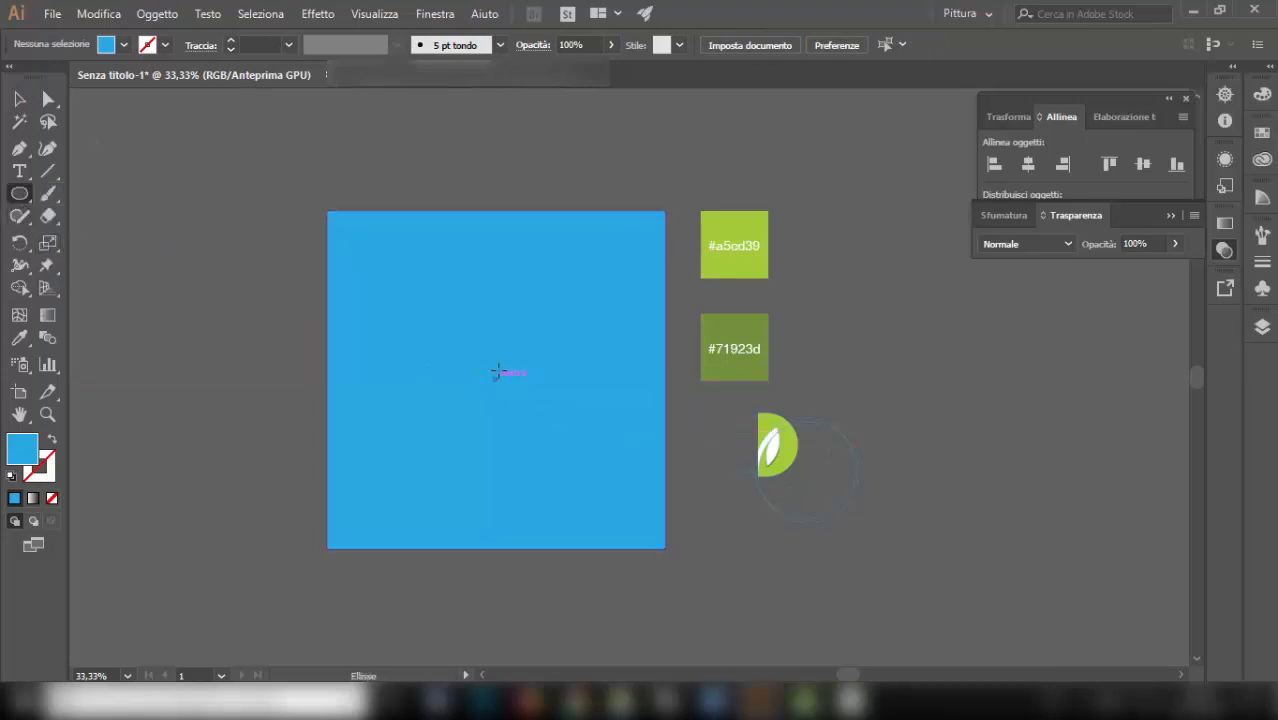
drag(496, 372, 534, 341)
key(v)
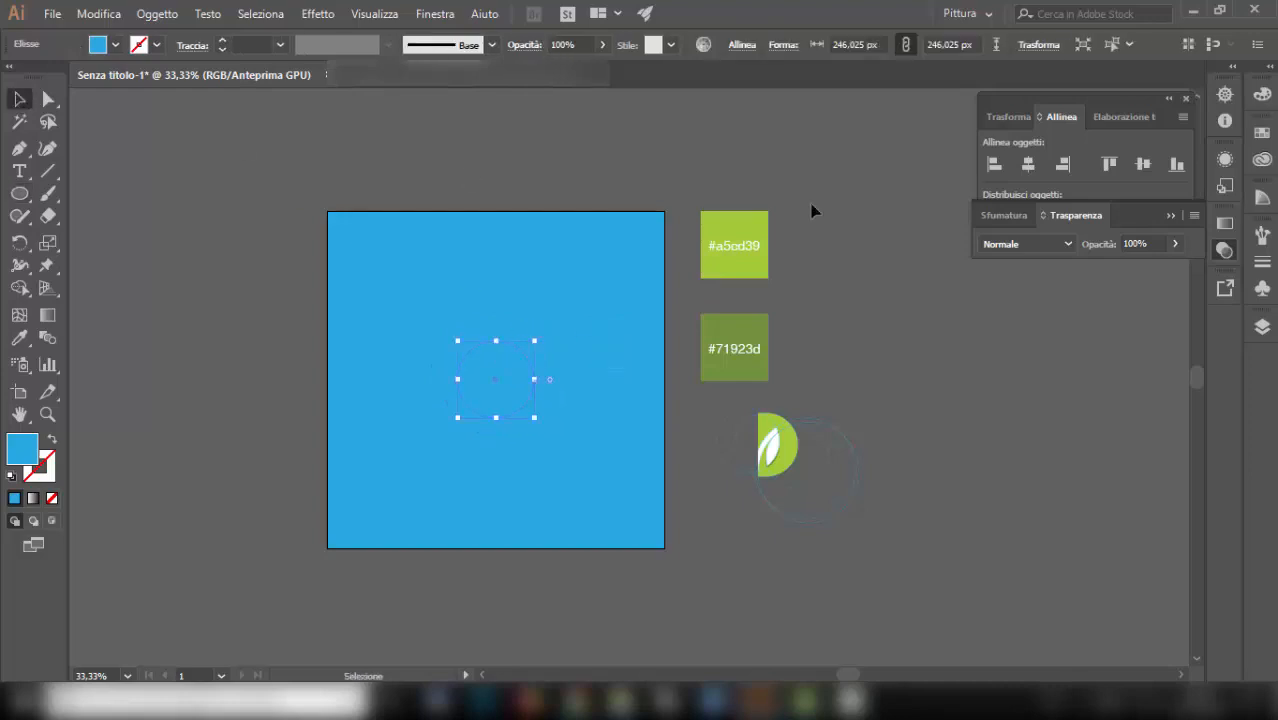
click(1263, 138)
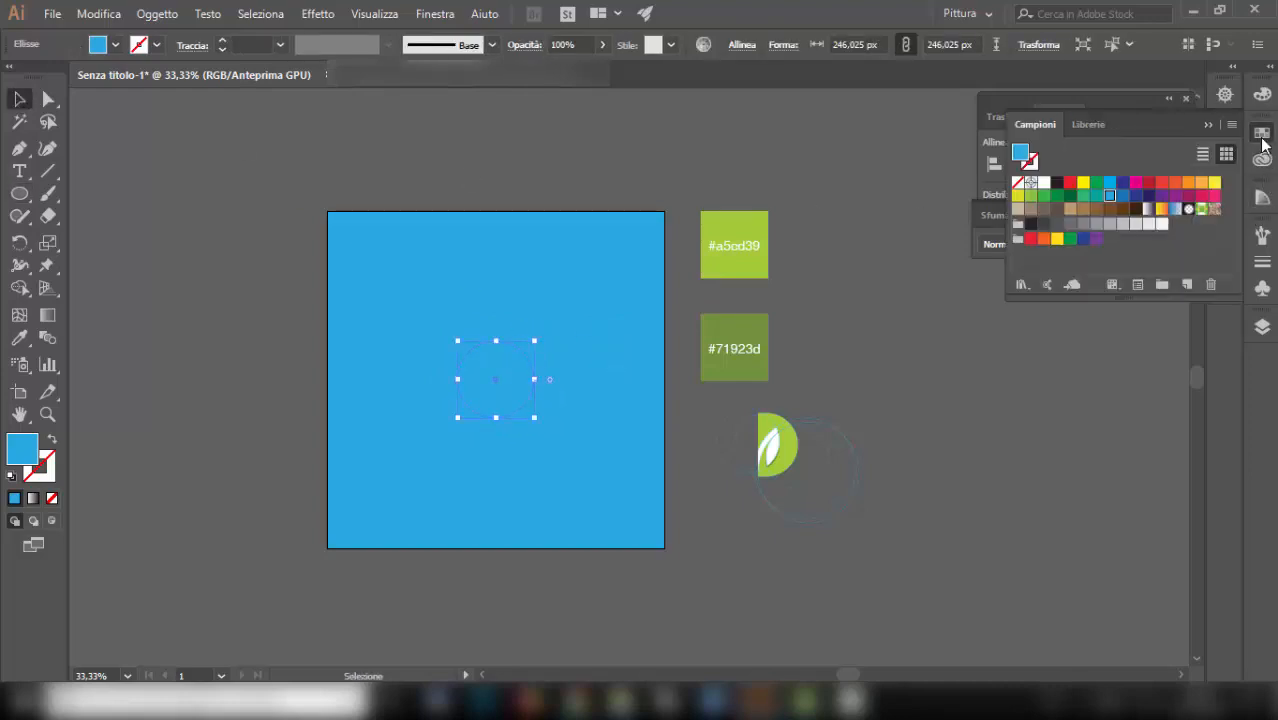
click(1160, 224)
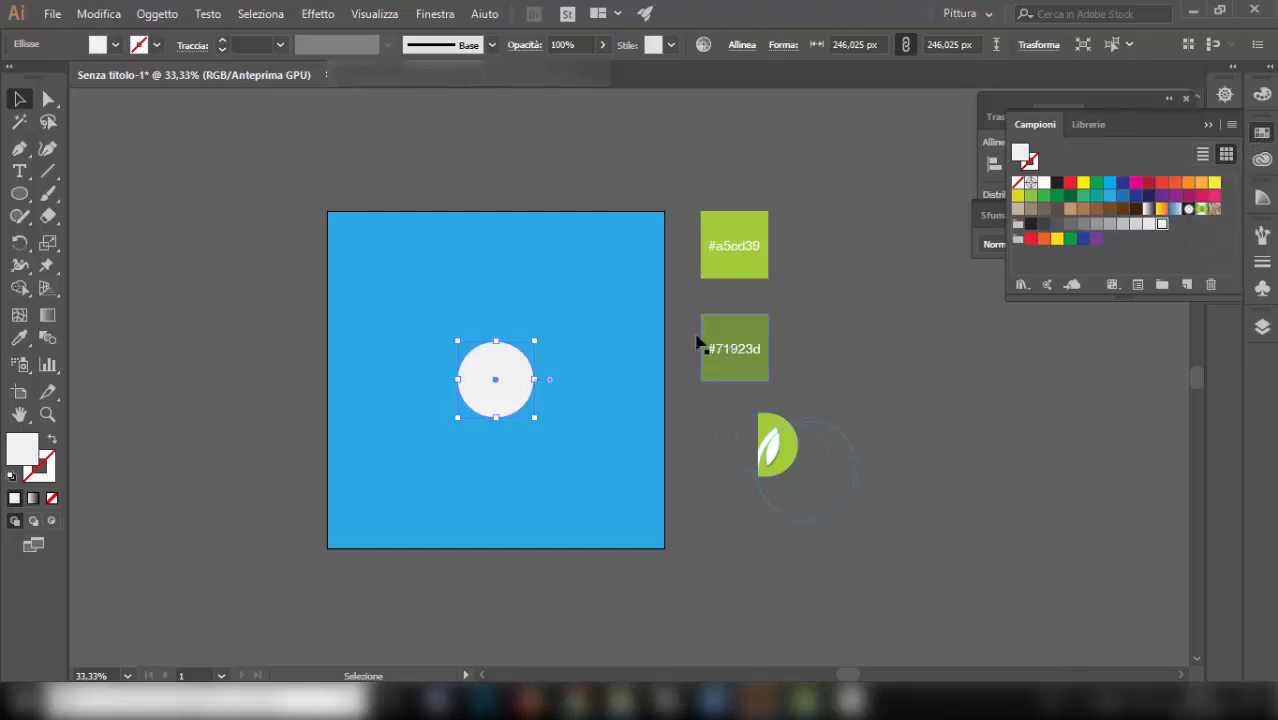
Fill the blue background square with a light grey swatch slightly darker than the circle.
click(645, 342)
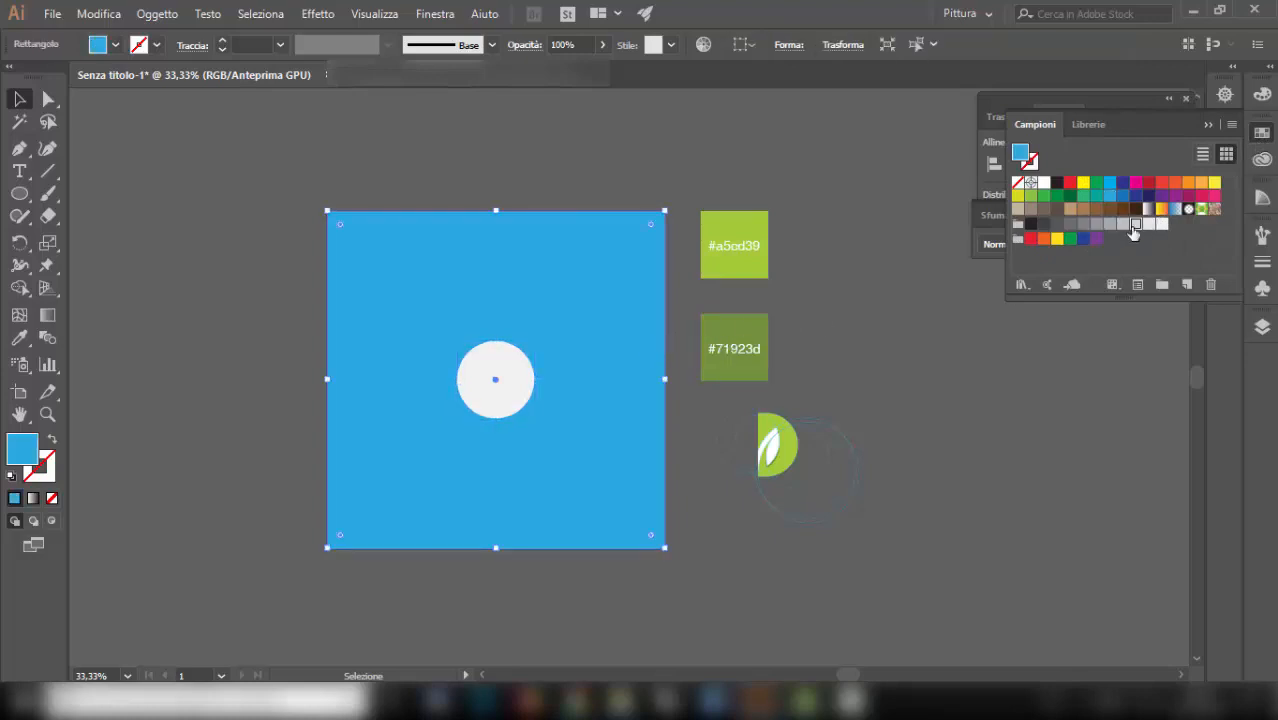
click(1134, 225)
click(1093, 379)
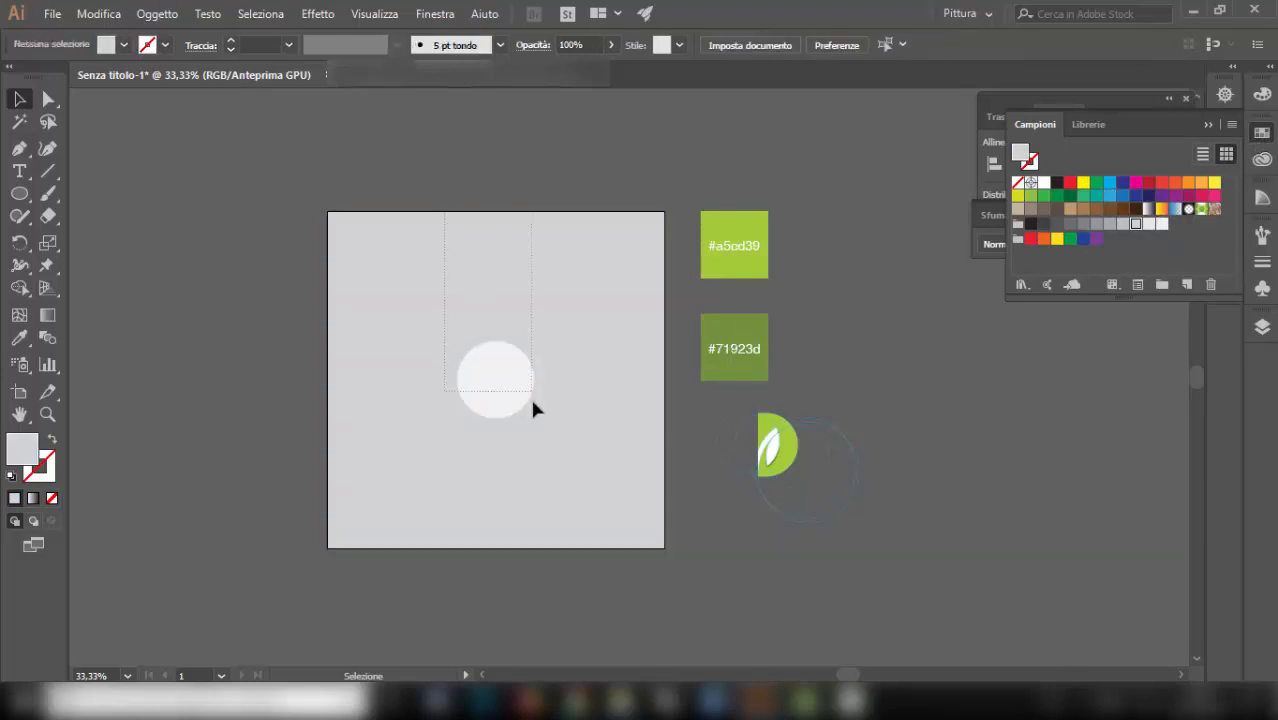
With the circle and background square selected, set the blend spacing to a specified distance of 0,5 px.
drag(533, 404, 533, 398)
click(155, 16)
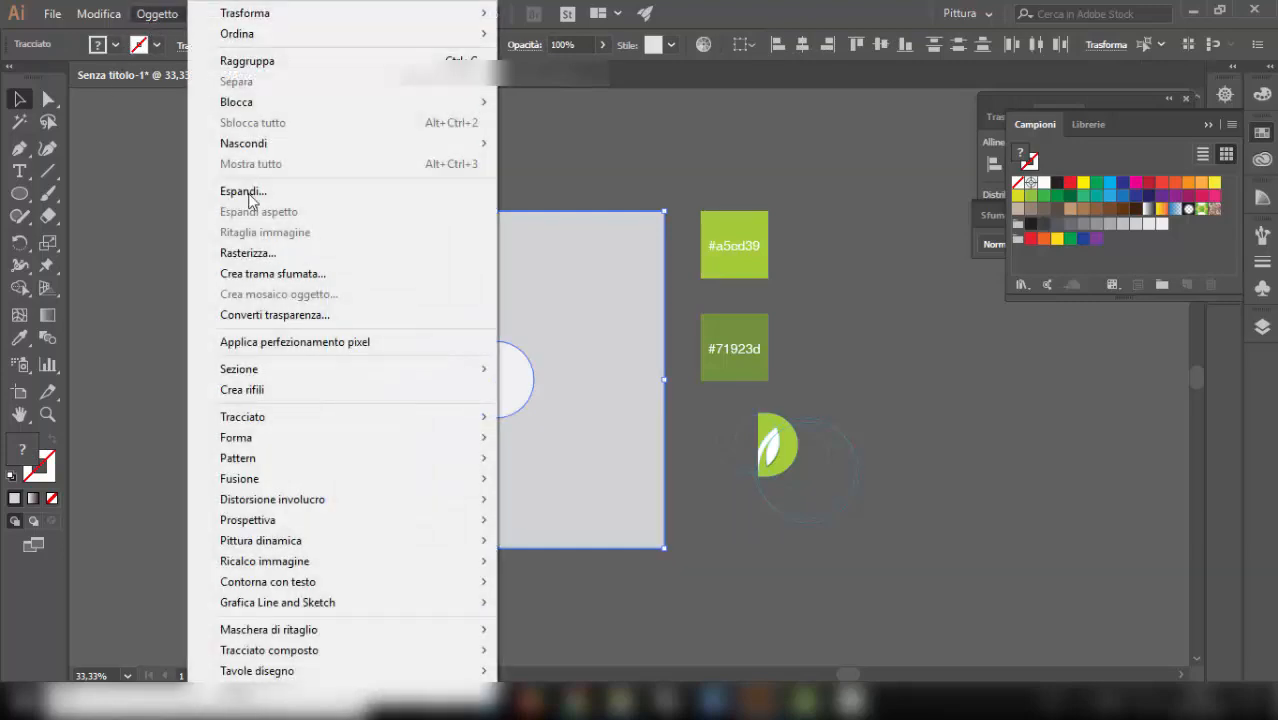
mouse_move(308, 485)
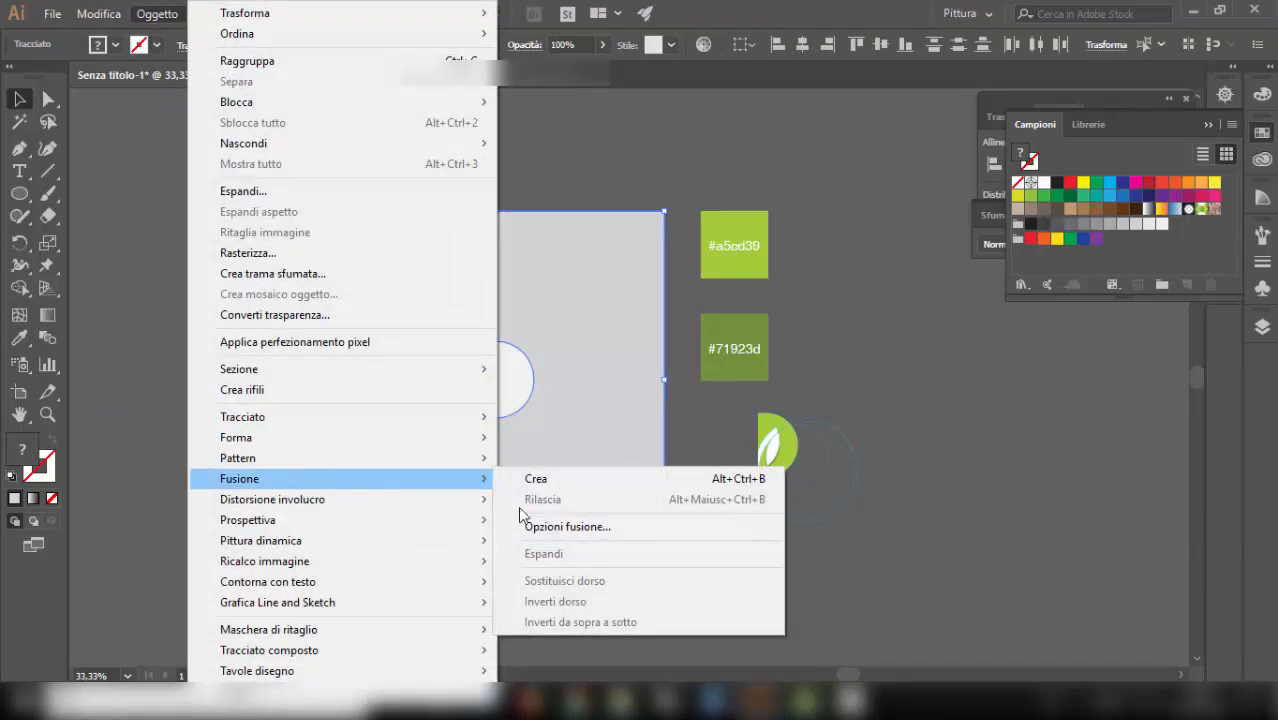
click(570, 522)
click(878, 228)
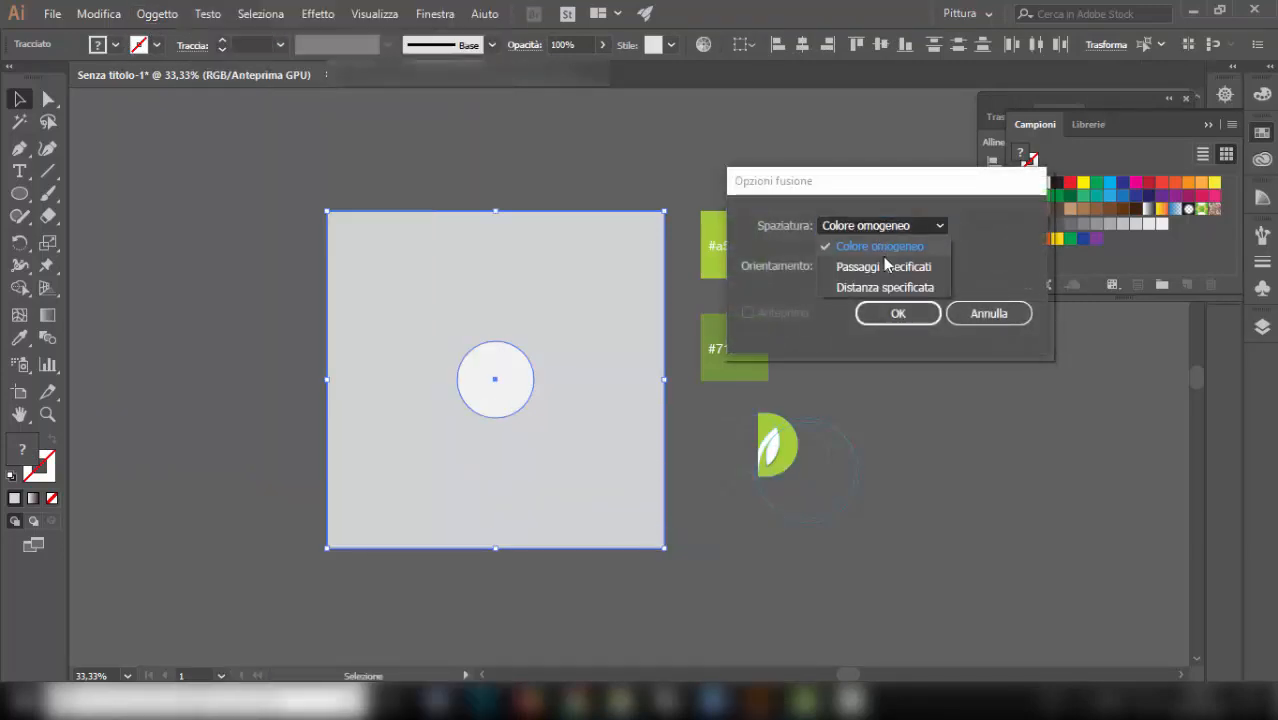
click(883, 266)
click(890, 232)
click(888, 287)
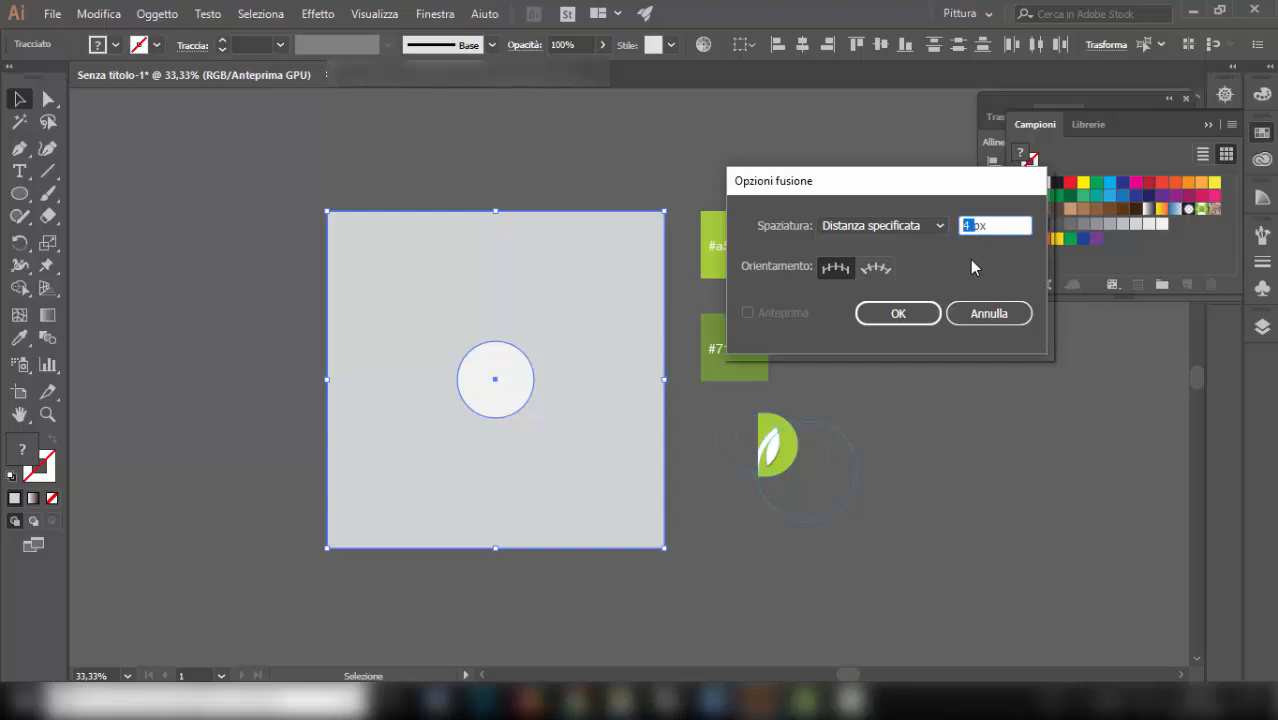
text(0,5)
click(899, 314)
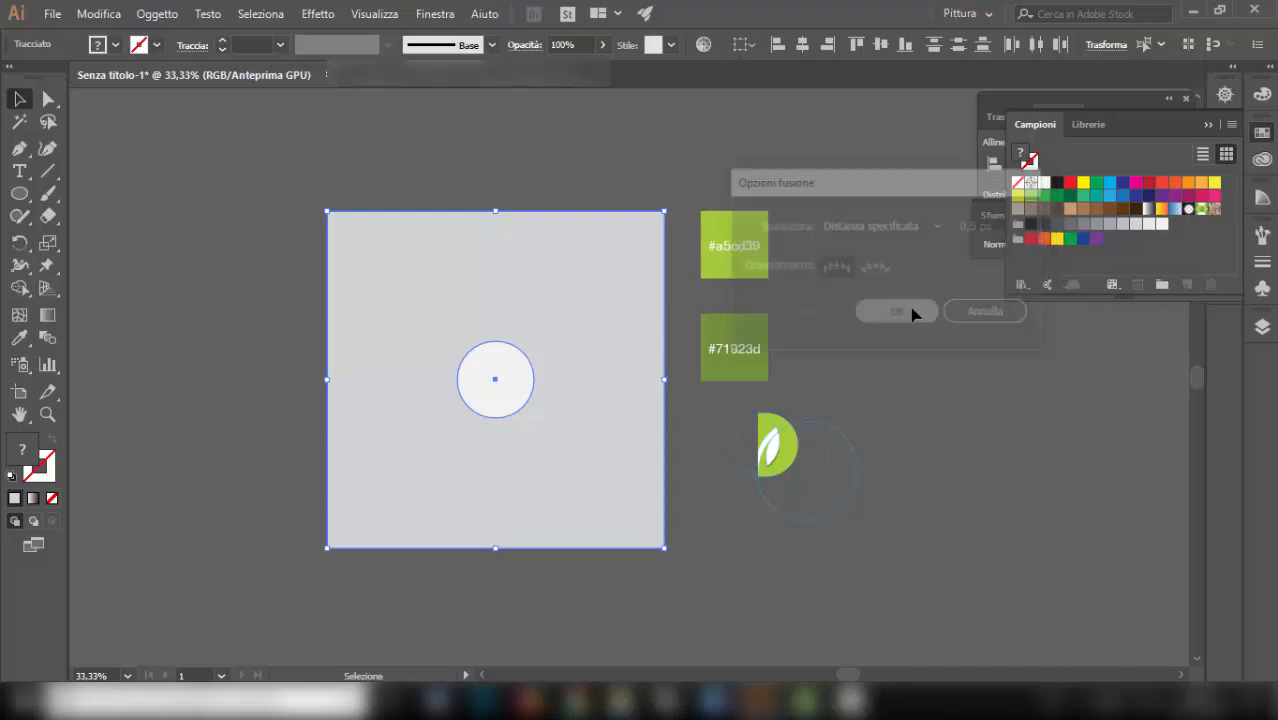
Blend the light circle with the grey square into a soft gradient background.
click(50, 338)
click(476, 305)
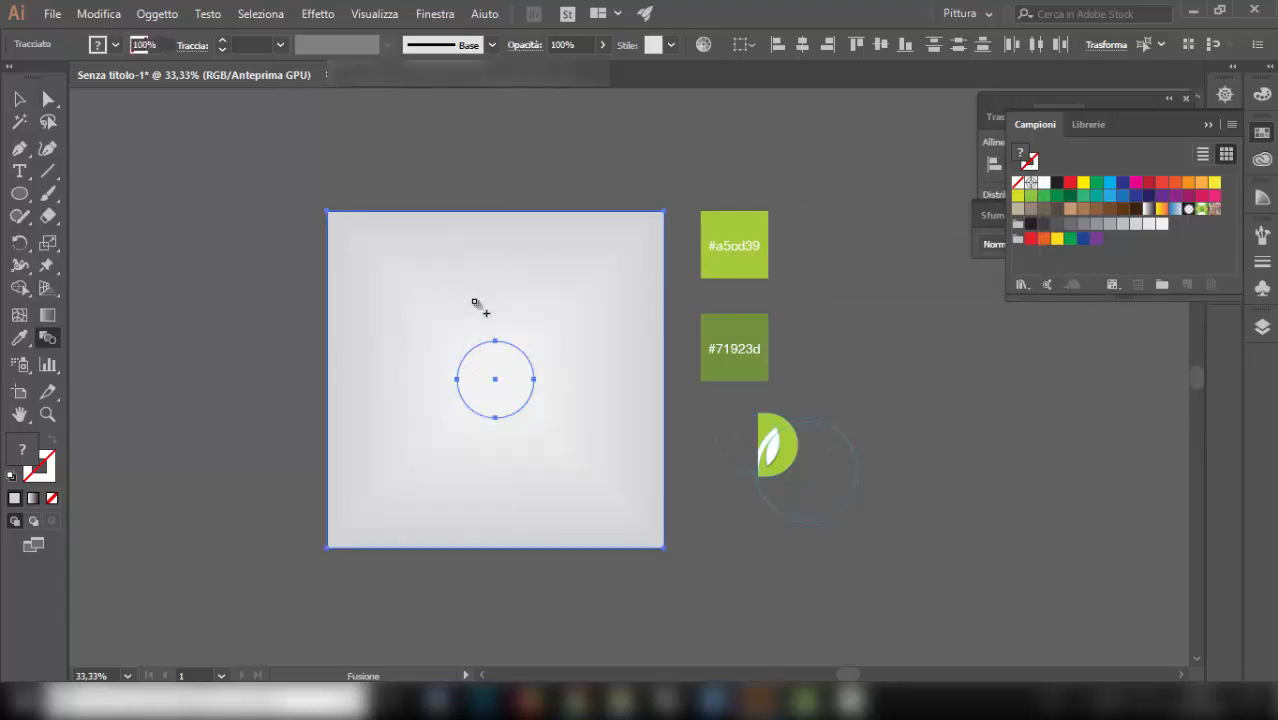
key(v)
click(147, 182)
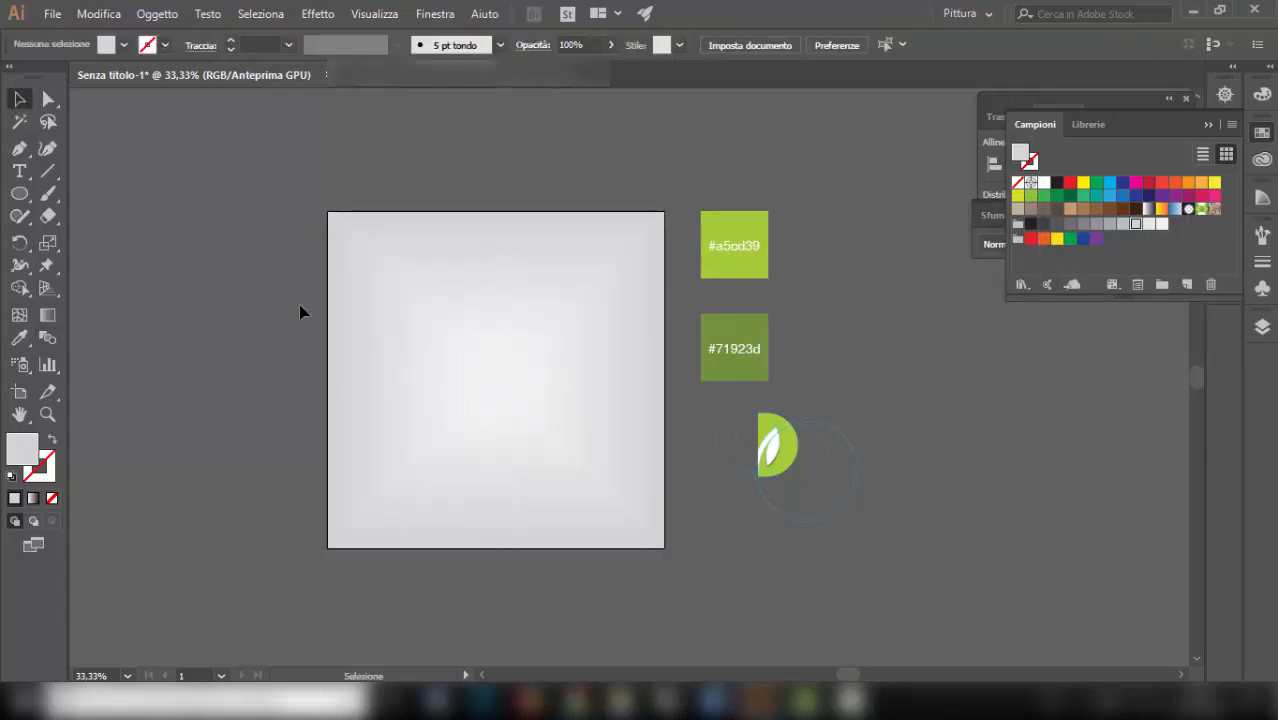
Move the logo and its construction circles to the middle of the background and bring them to the front.
scroll(320, 333, up, 1)
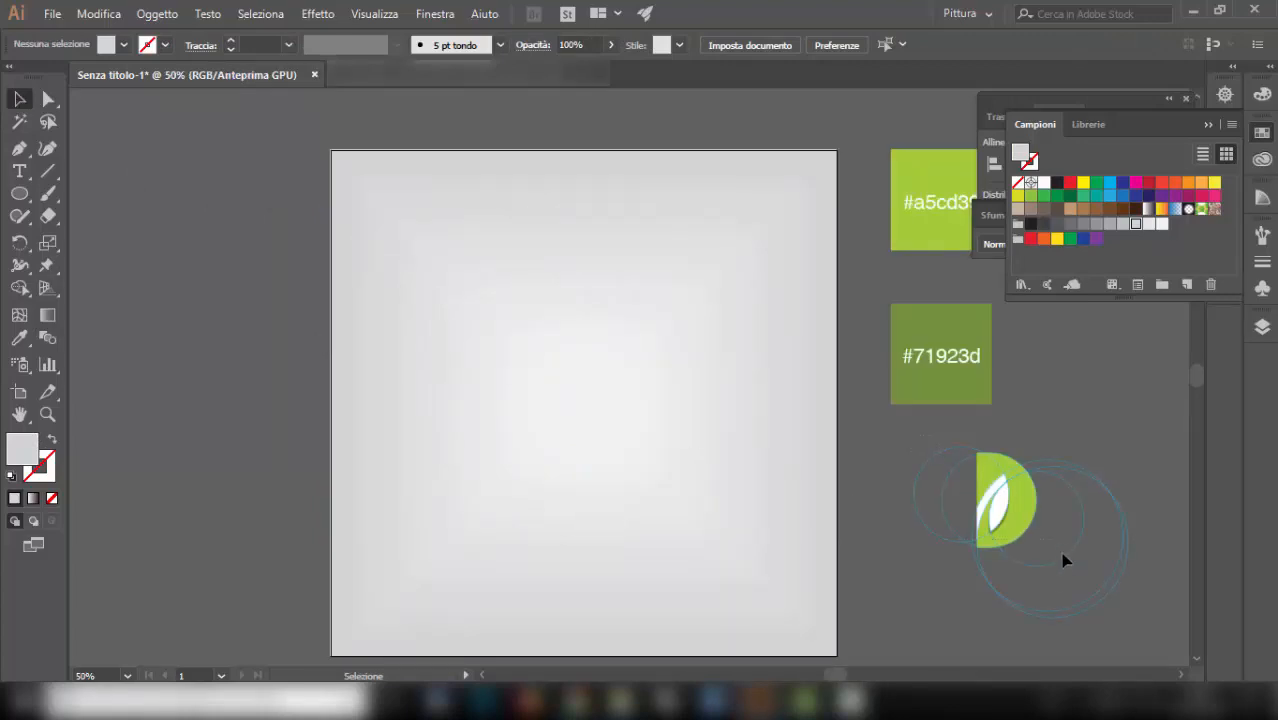
click(1037, 541)
drag(1020, 528, 601, 432)
scroll(601, 432, down, 2)
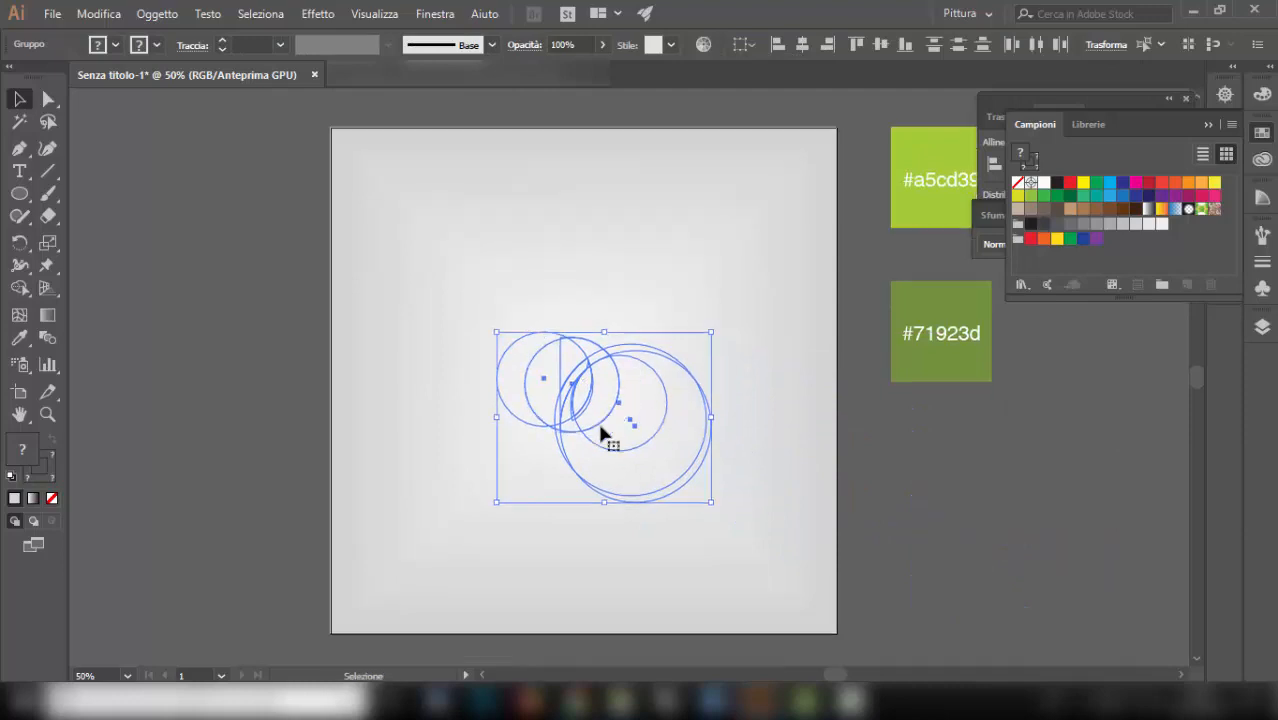
right_click(597, 421)
mouse_move(655, 556)
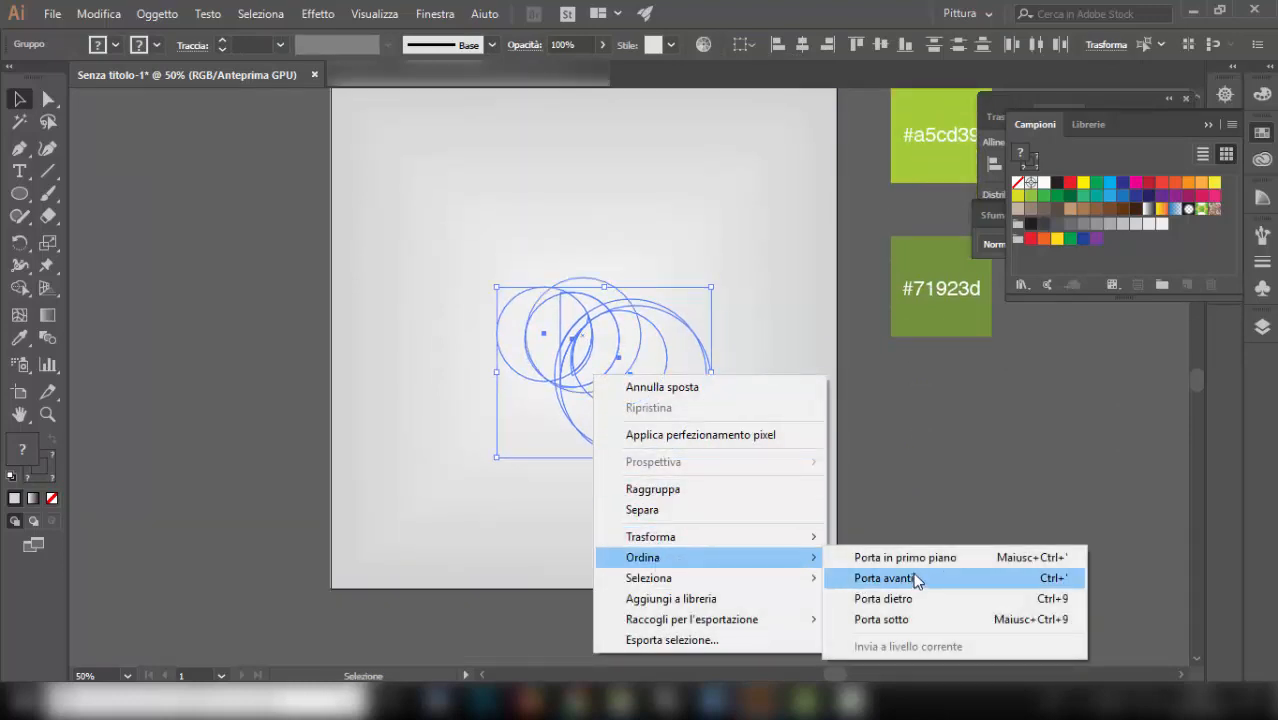
click(914, 557)
Enlarge the logo and its circles proportionally and reposition them near the artboard's centre.
mouse_move(605, 459)
mouse_down()
mouse_move(605, 522)
mouse_move(588, 476)
mouse_up()
scroll(588, 476, up, 1)
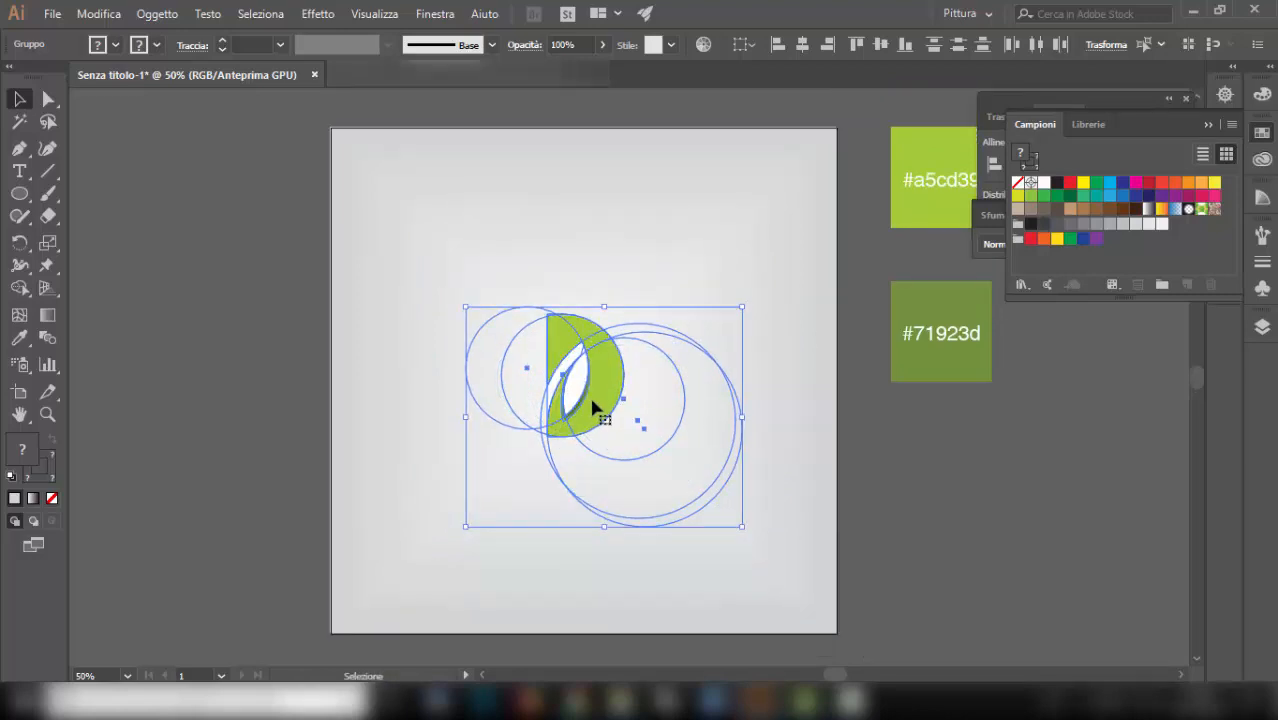
mouse_move(594, 410)
mouse_down()
mouse_move(611, 410)
mouse_move(597, 404)
mouse_up()
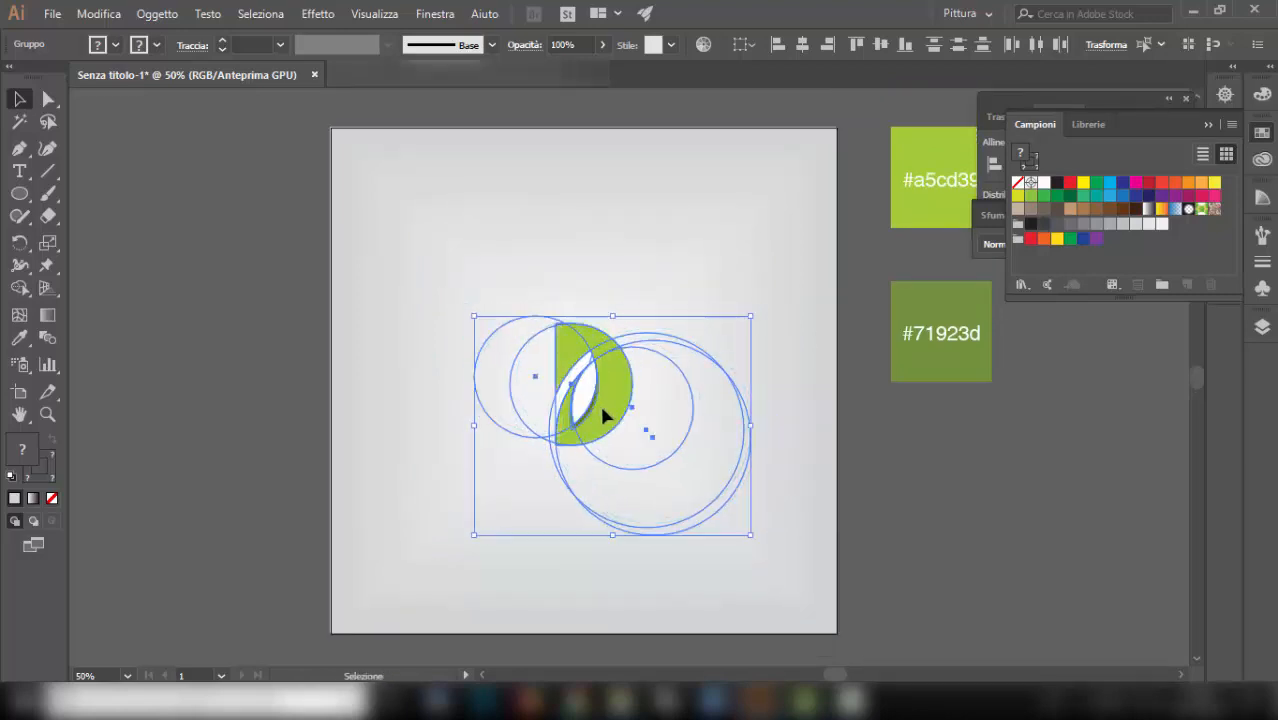
click(893, 436)
Give the construction circles a grey stroke and make it a dashed line with 12 pt dashes.
scroll(630, 394, up, 3)
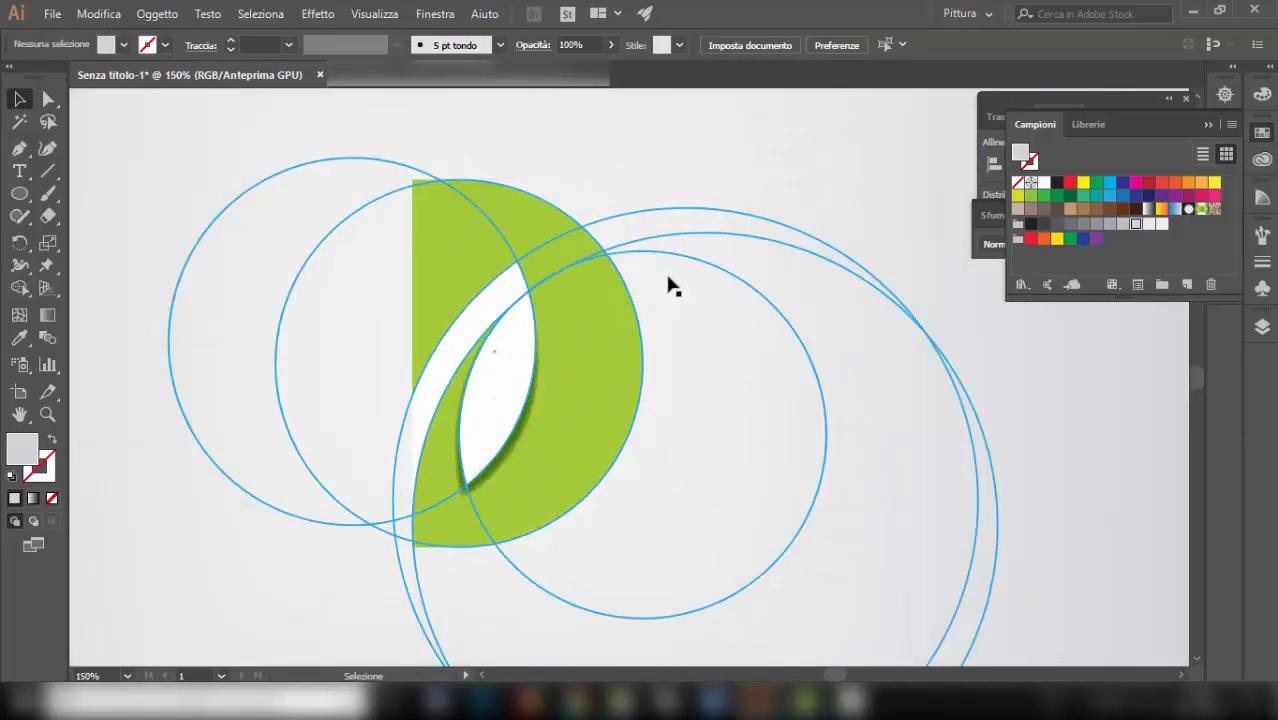
click(678, 260)
click(1111, 225)
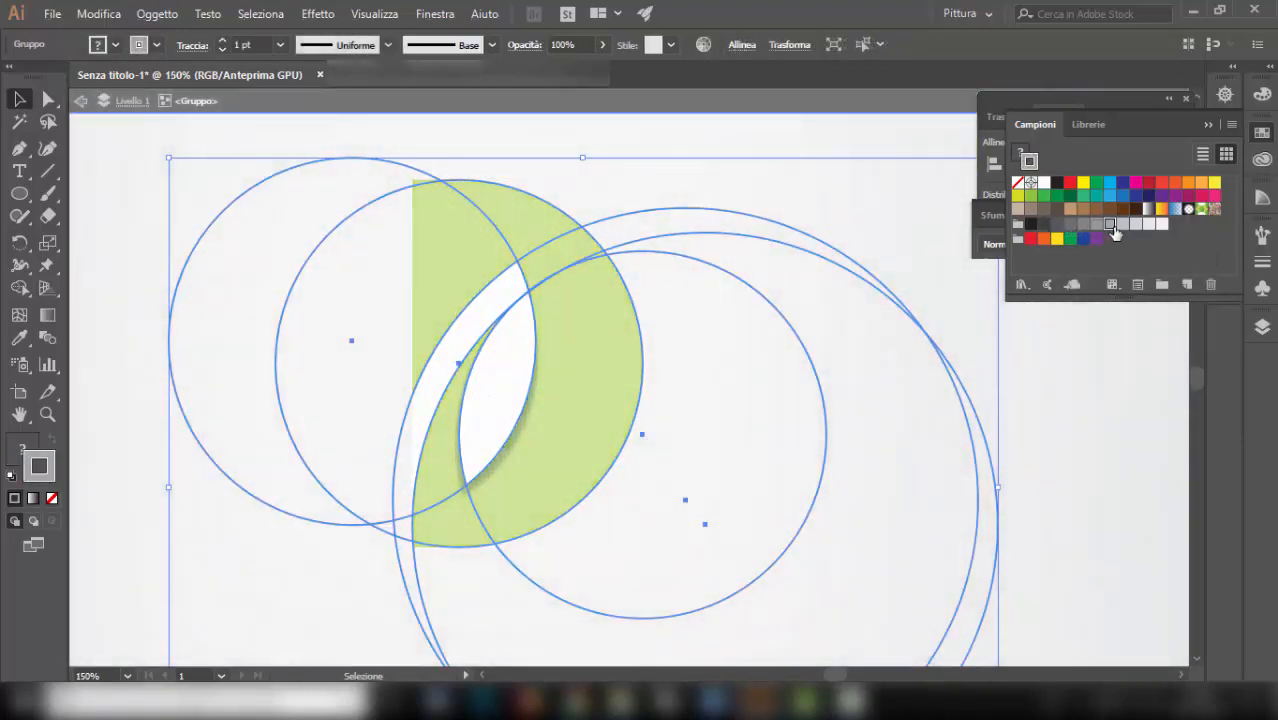
click(195, 46)
click(12, 175)
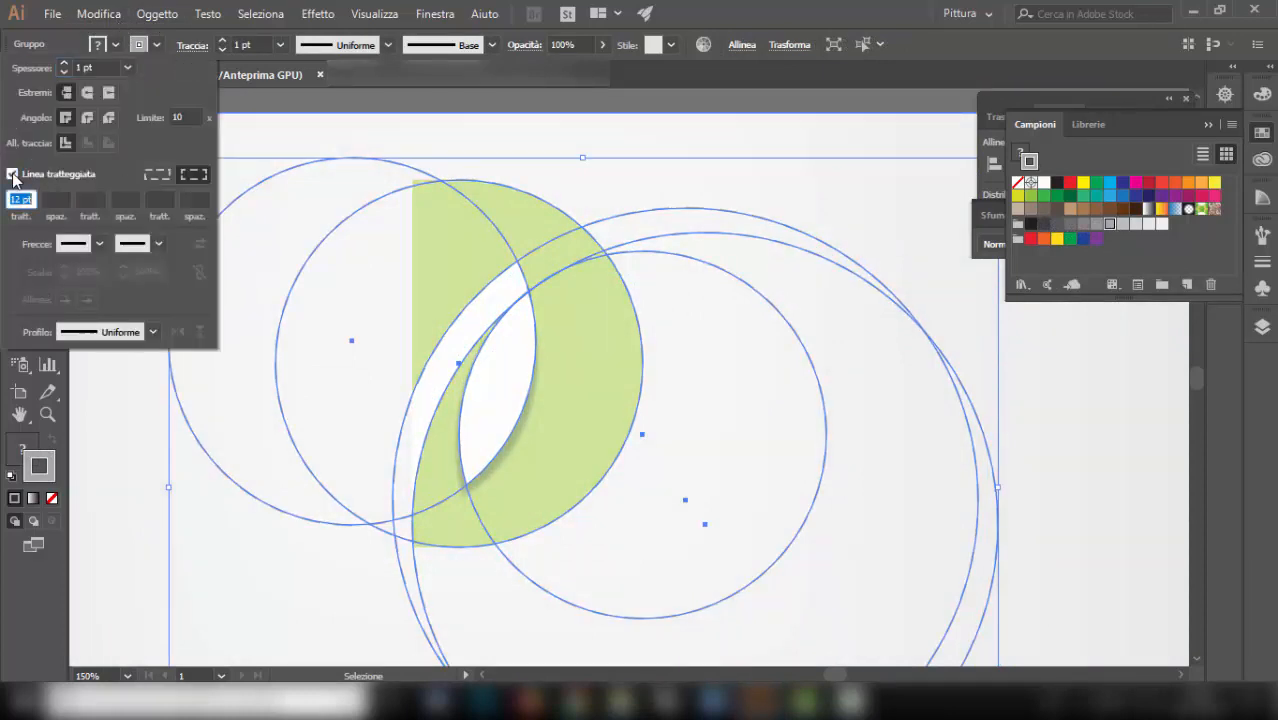
click(705, 315)
double_click(128, 323)
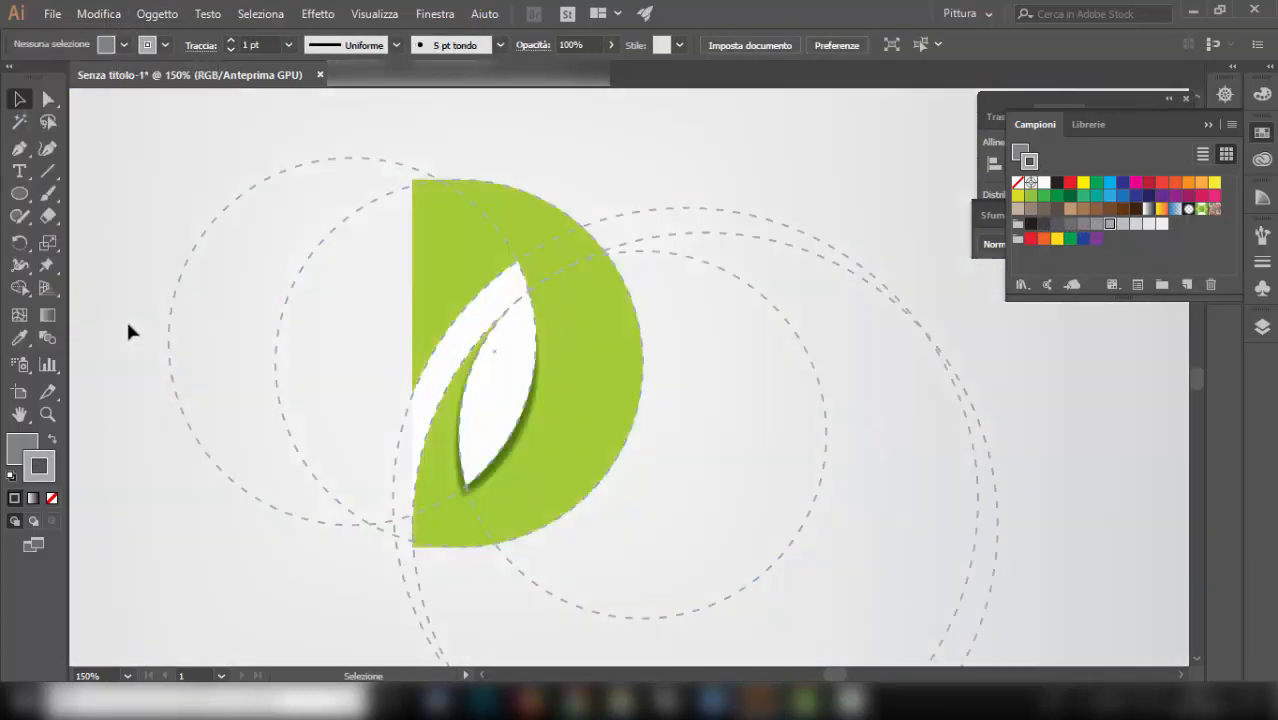
click(128, 323)
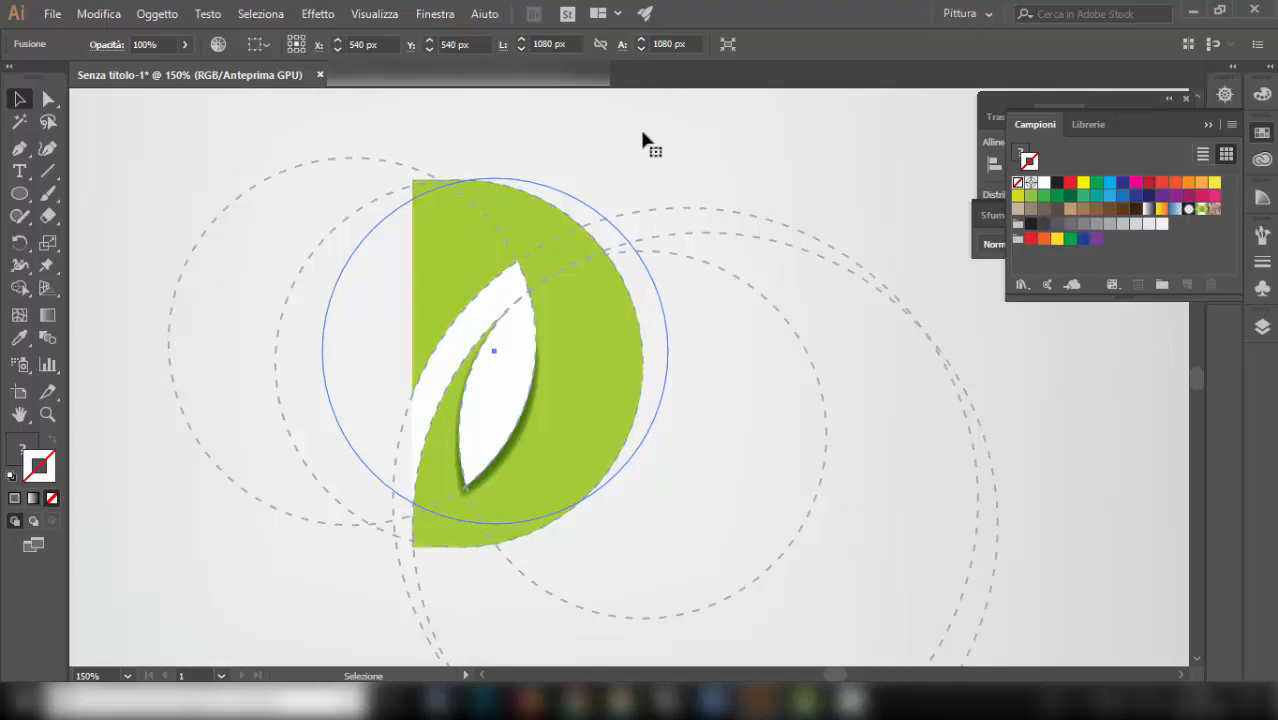
scroll(645, 135, down, 2)
scroll(646, 158, up, 2)
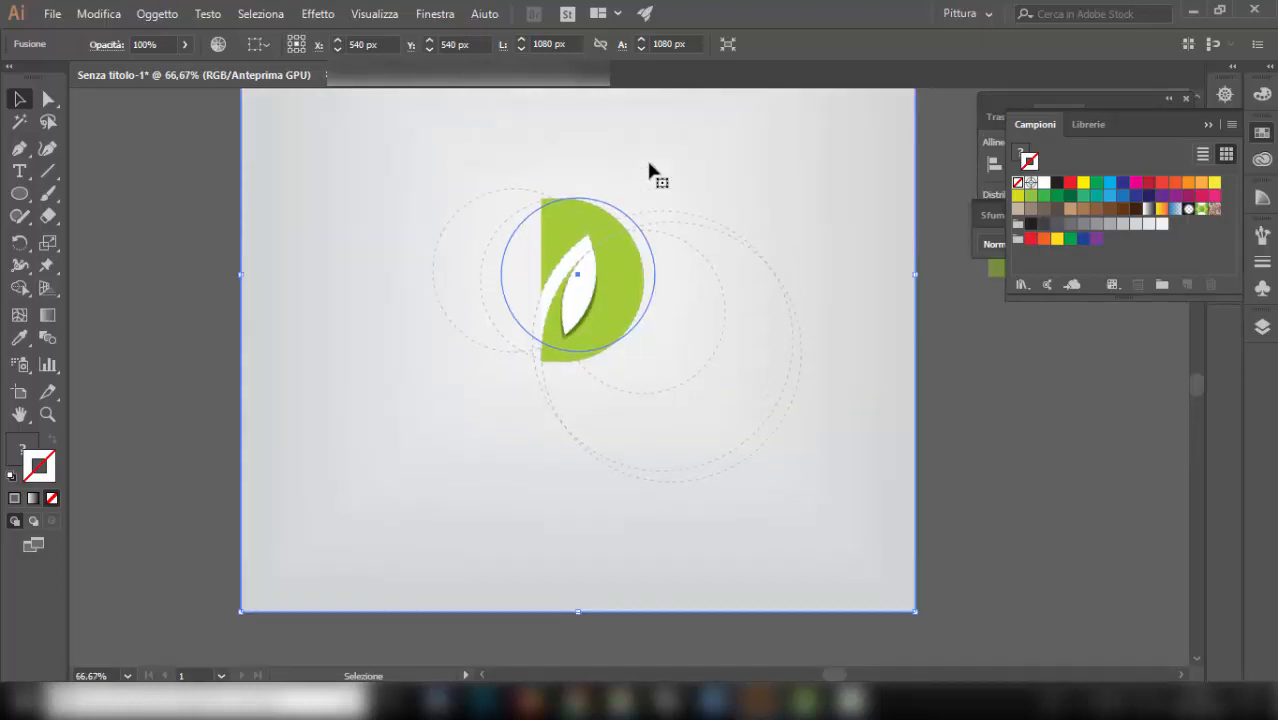
click(982, 358)
scroll(981, 359, up, 3)
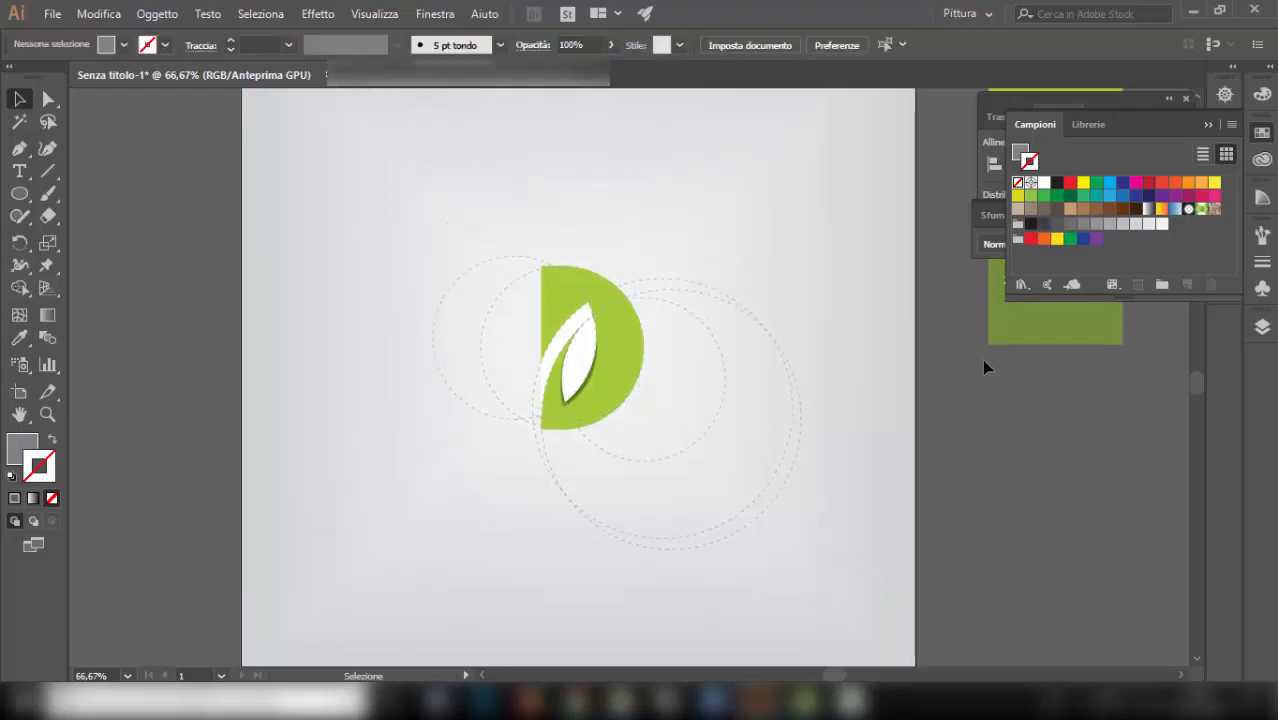